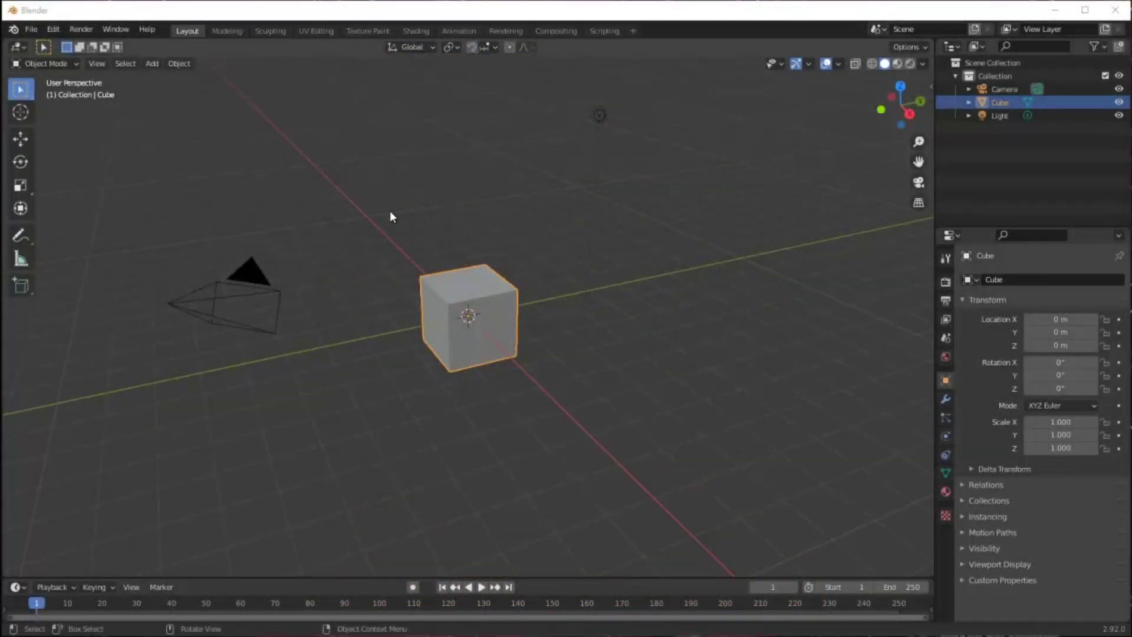
# Step: Delete the Camera and Light so only the cube remains in the scene
pyautogui.click(1003, 90)
pyautogui.press('x')
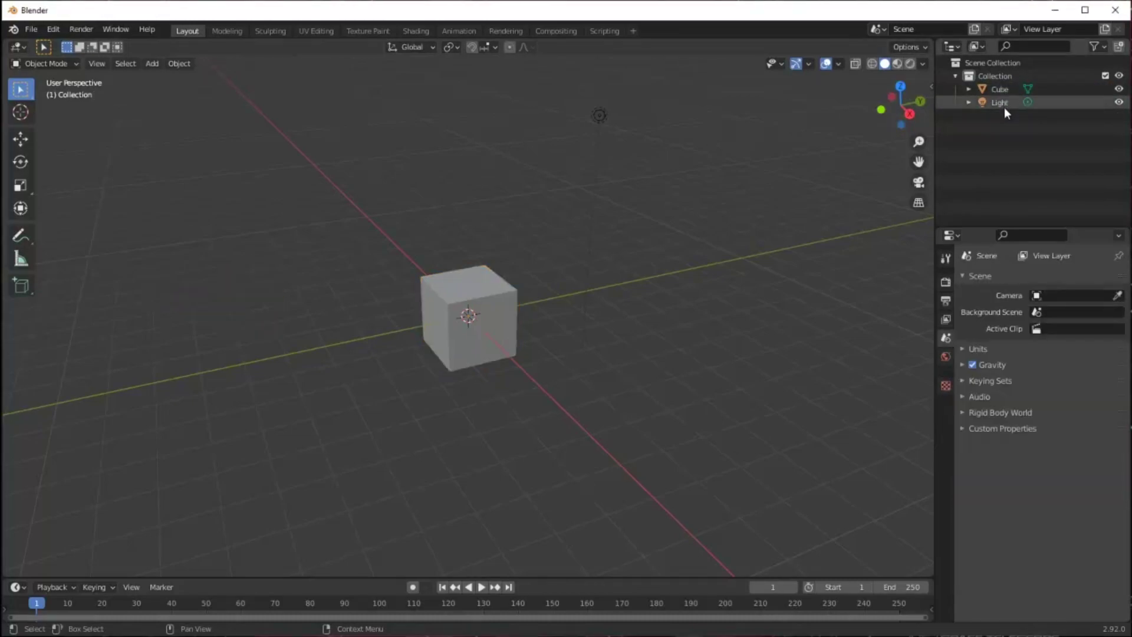
pyautogui.click(1003, 104)
pyautogui.press('x')
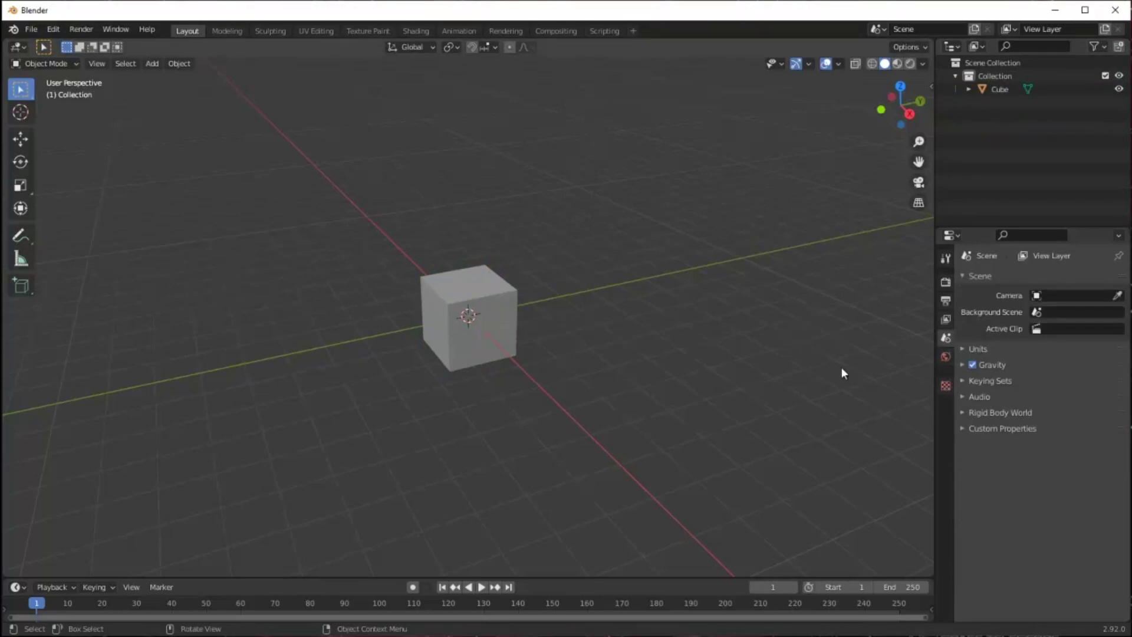
# Step: Set the scene's length unit to Millimeters with a 0.001 unit scale
pyautogui.click(964, 350)
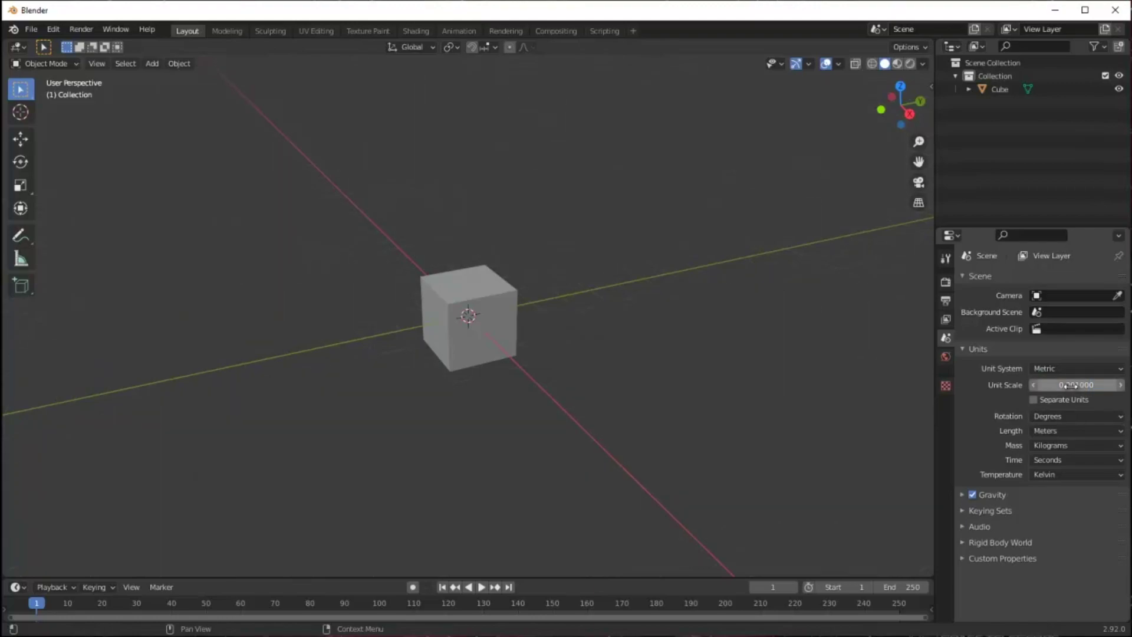
pyautogui.click(1120, 430)
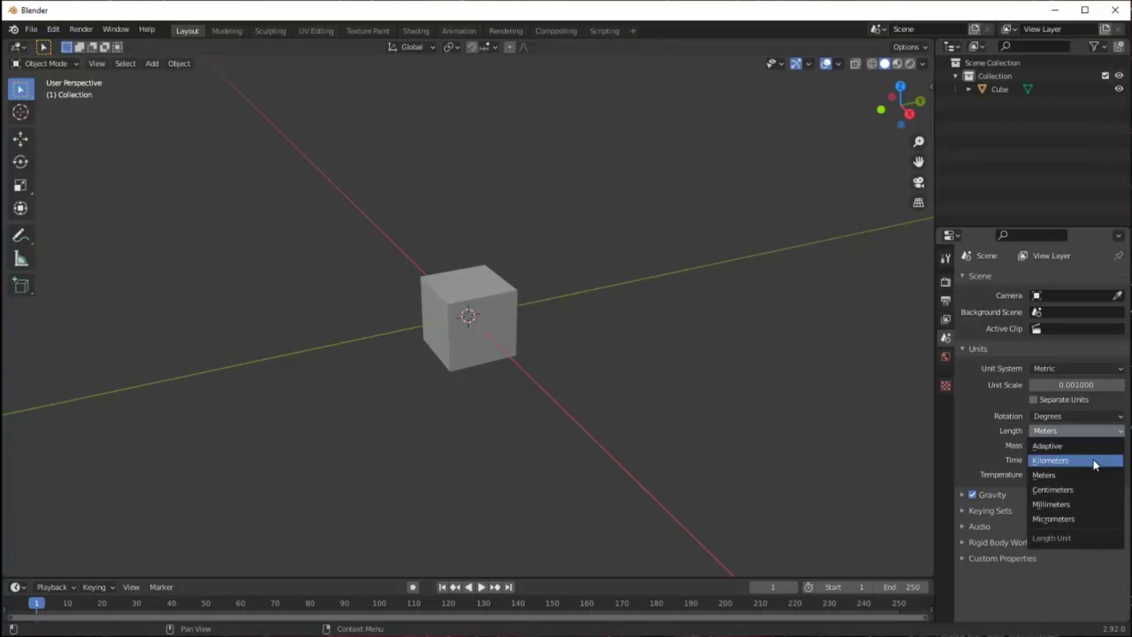
pyautogui.click(1094, 505)
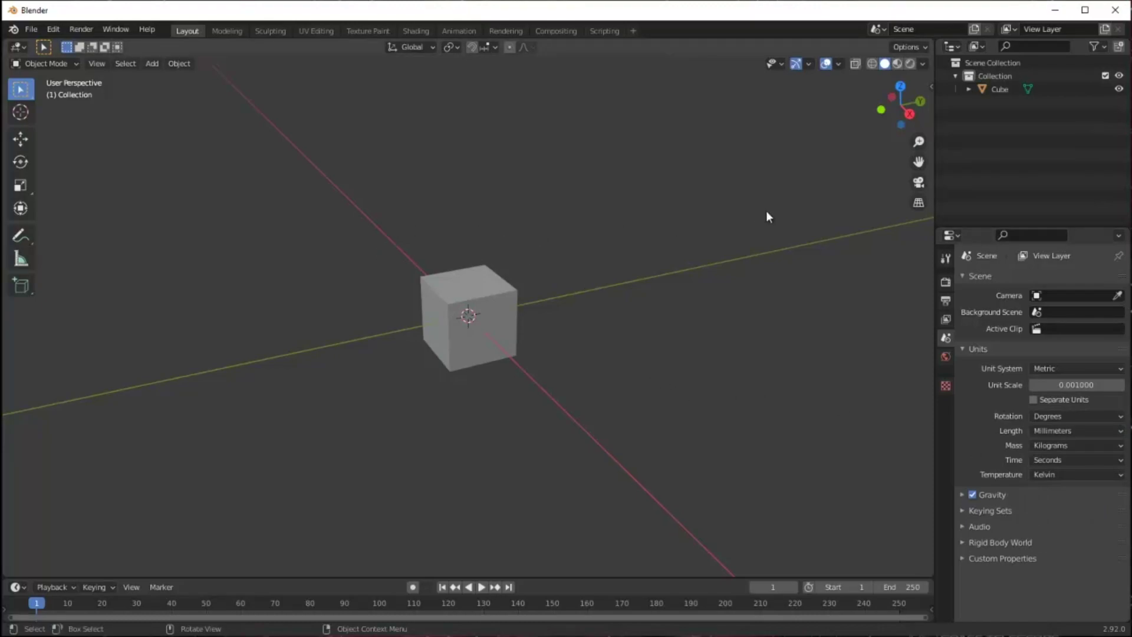
# Step: Select the cube and show its transform values in the sidebar's Item tab
pyautogui.press('n')
pyautogui.click(996, 90)
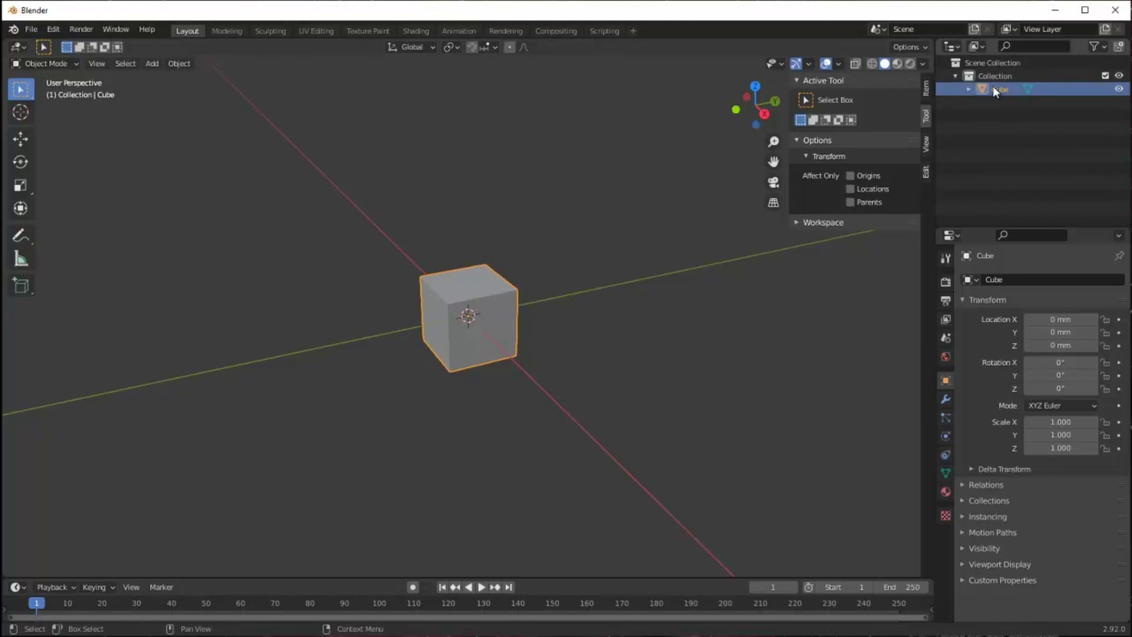
pyautogui.click(925, 90)
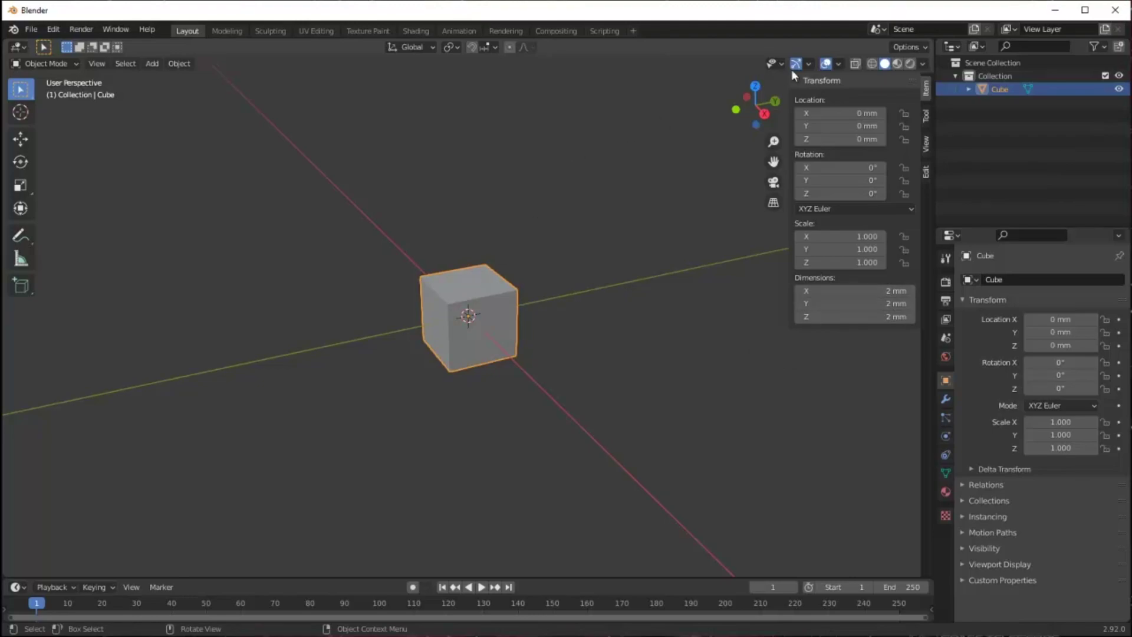
# Step: Set the viewport overlay floor grid scale to 0.001 and restore the sidebar
pyautogui.click(838, 63)
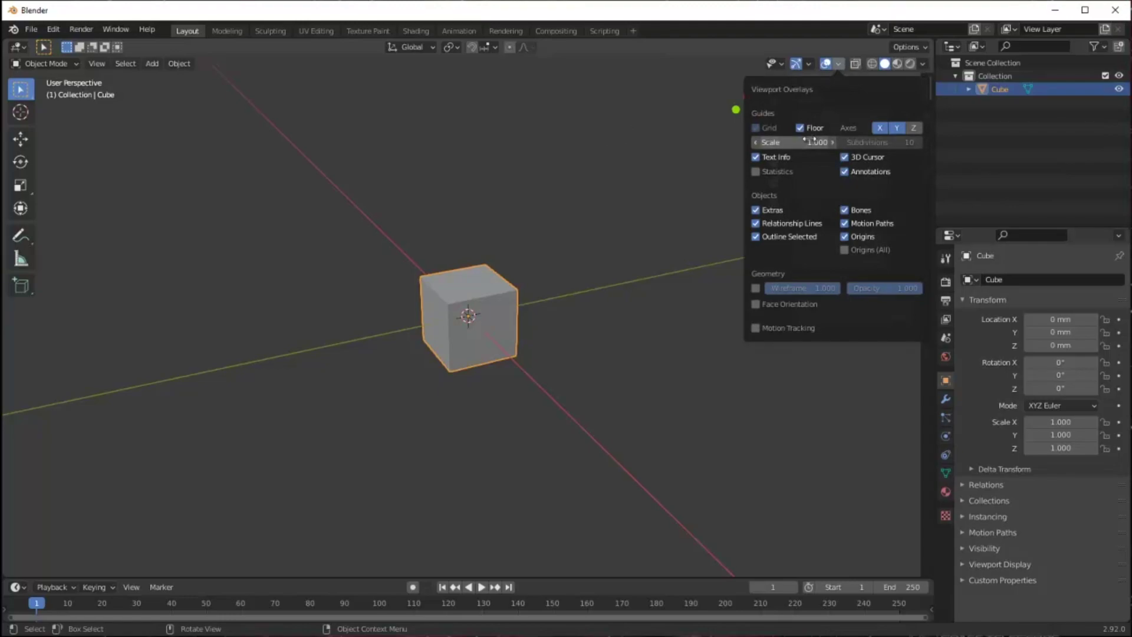
pyautogui.click(814, 141)
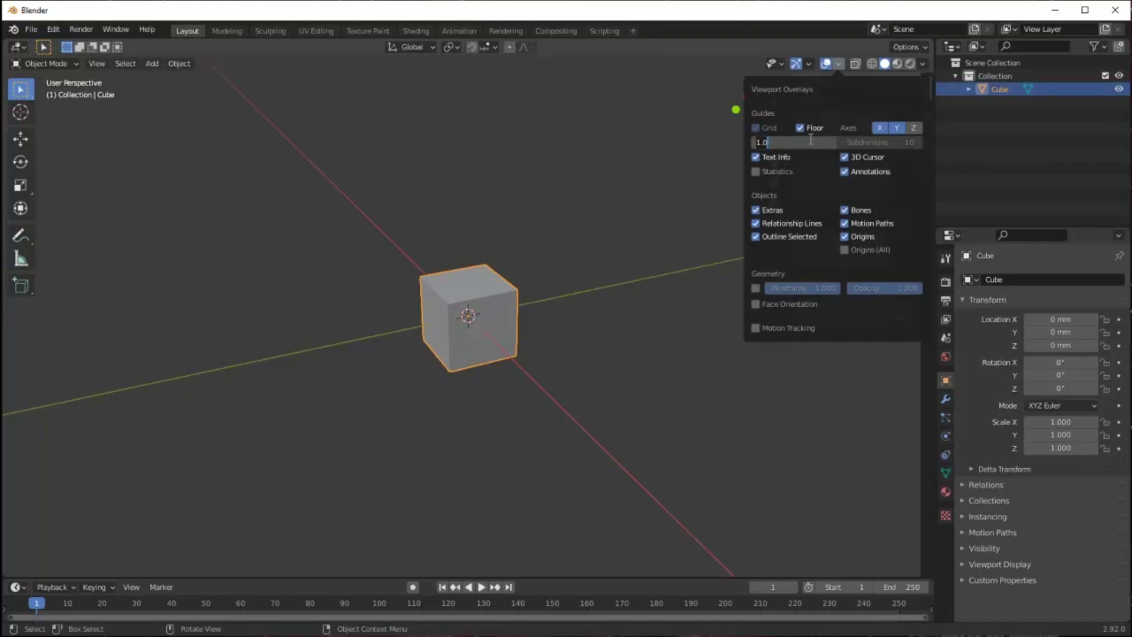
pyautogui.write('.001')
pyautogui.press('Return')
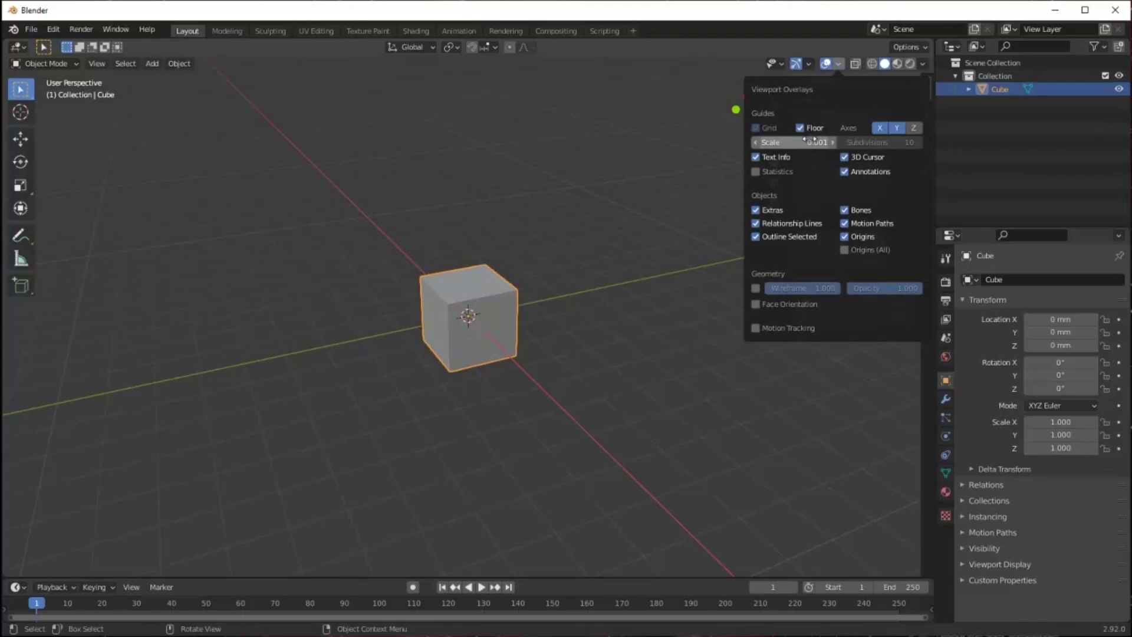
pyautogui.press('n')
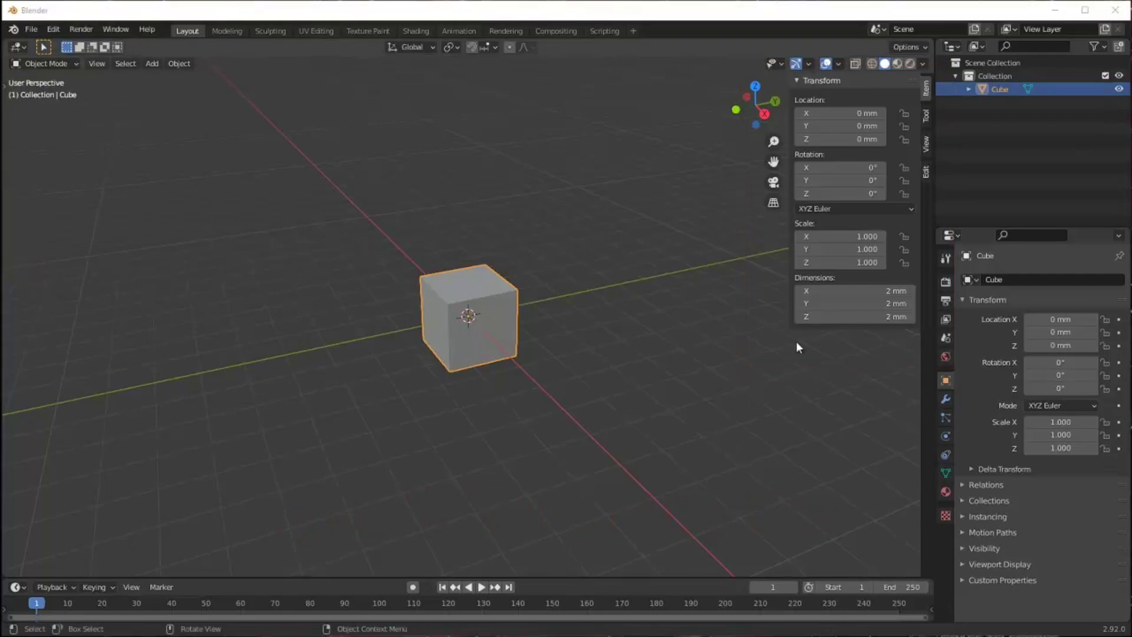
# Step: Set the cube's X, Y and Z dimensions to 50 mm each
pyautogui.click(884, 292)
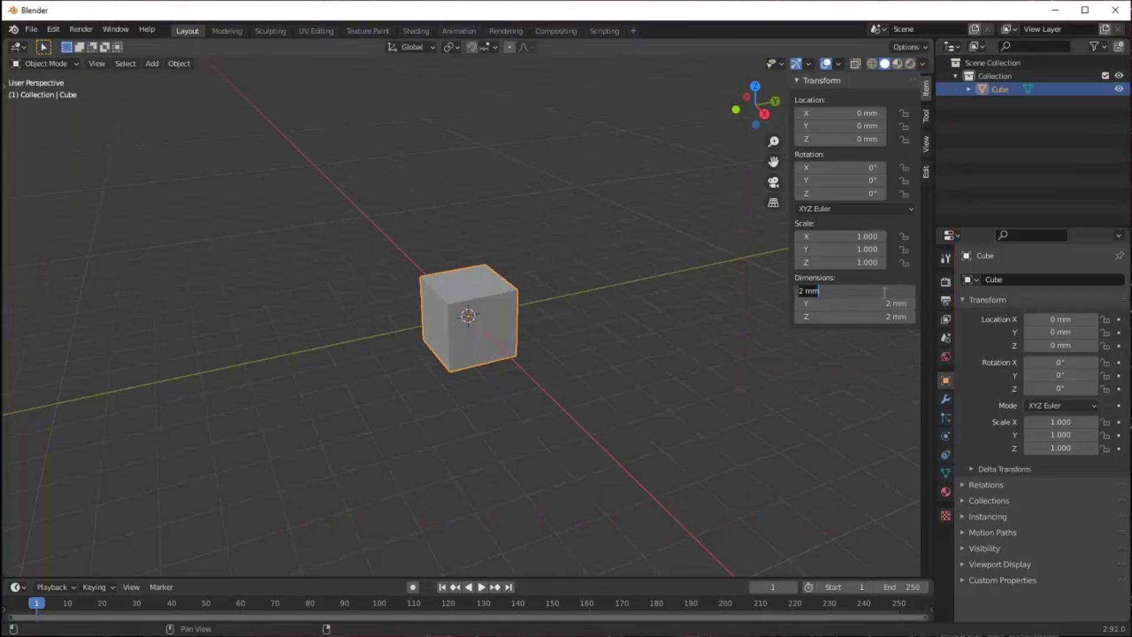
pyautogui.write('50')
pyautogui.press('Return')
pyautogui.click(882, 302)
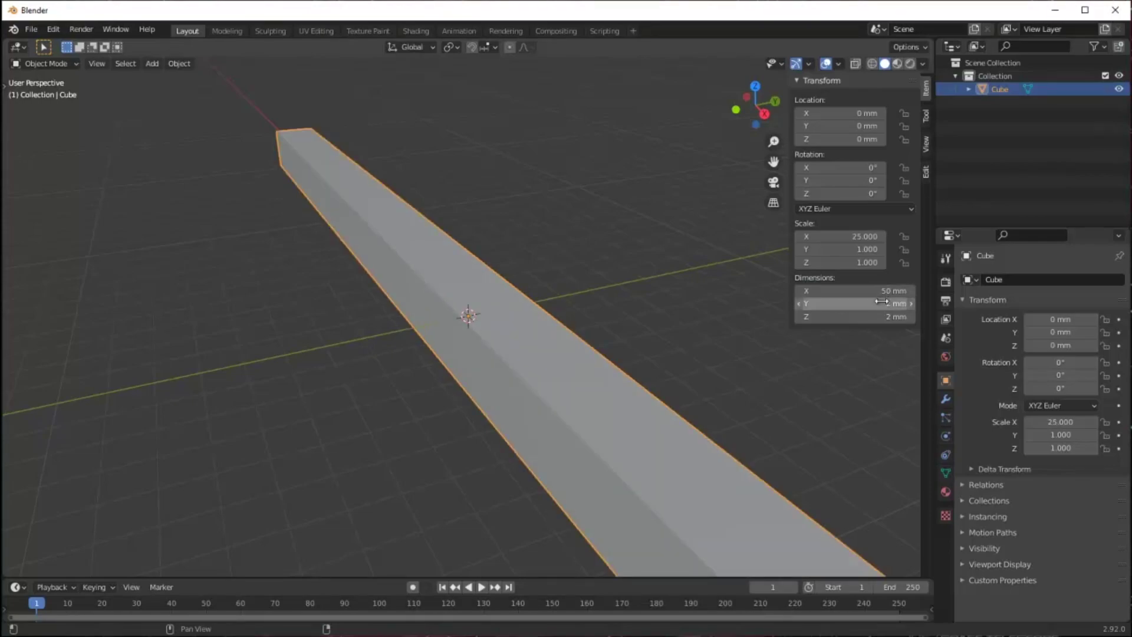
pyautogui.write('50')
pyautogui.press('Return')
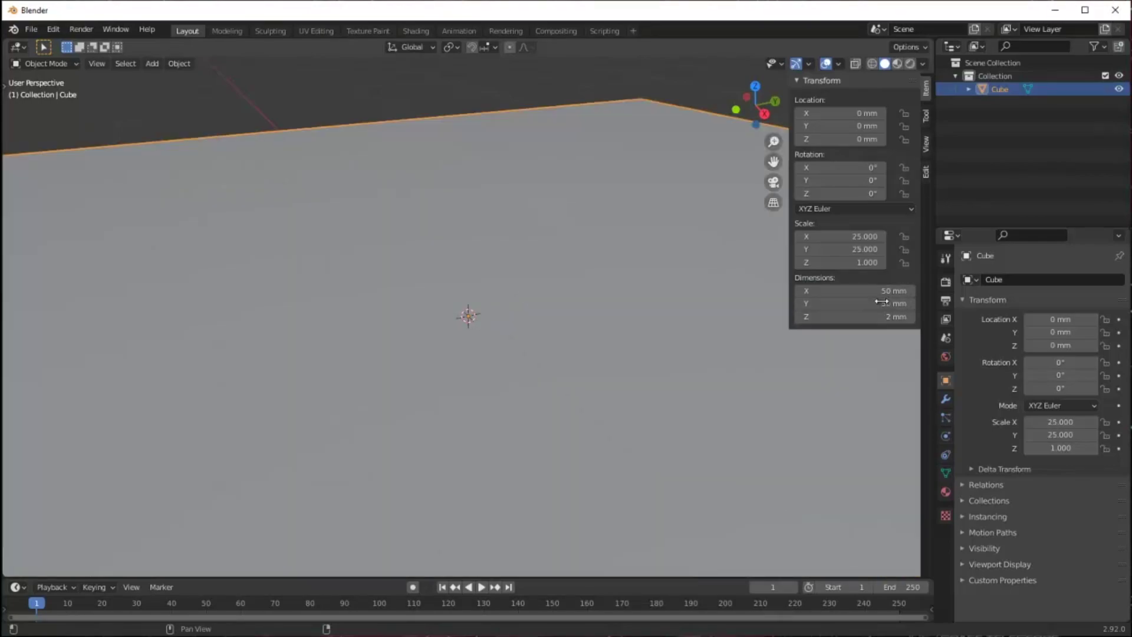
pyautogui.click(880, 317)
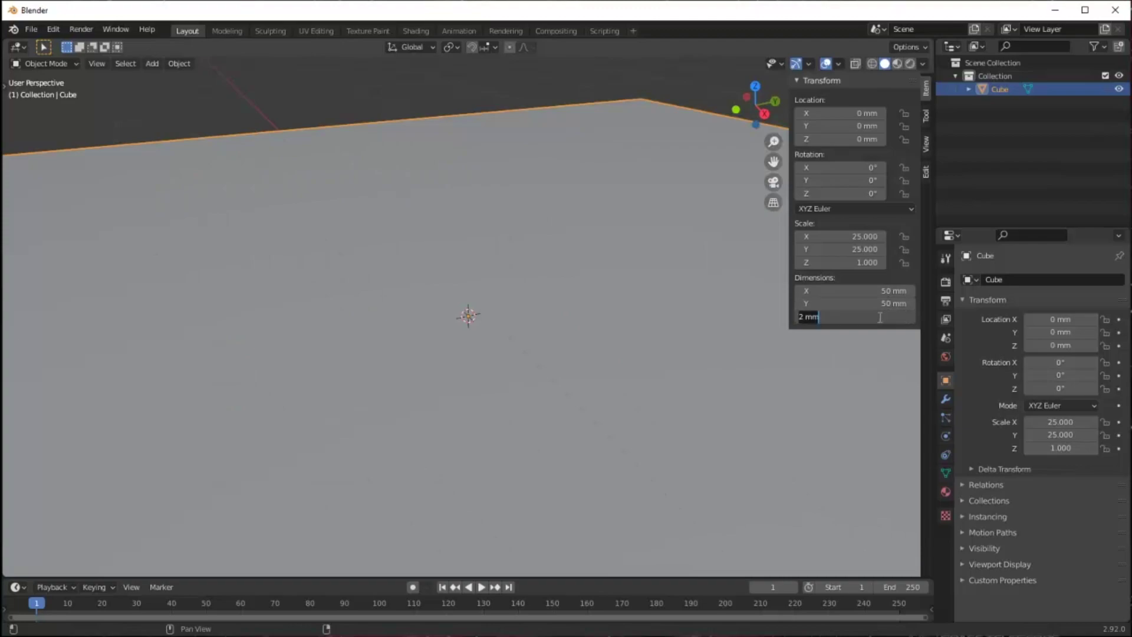
pyautogui.write('50')
pyautogui.press('Return')
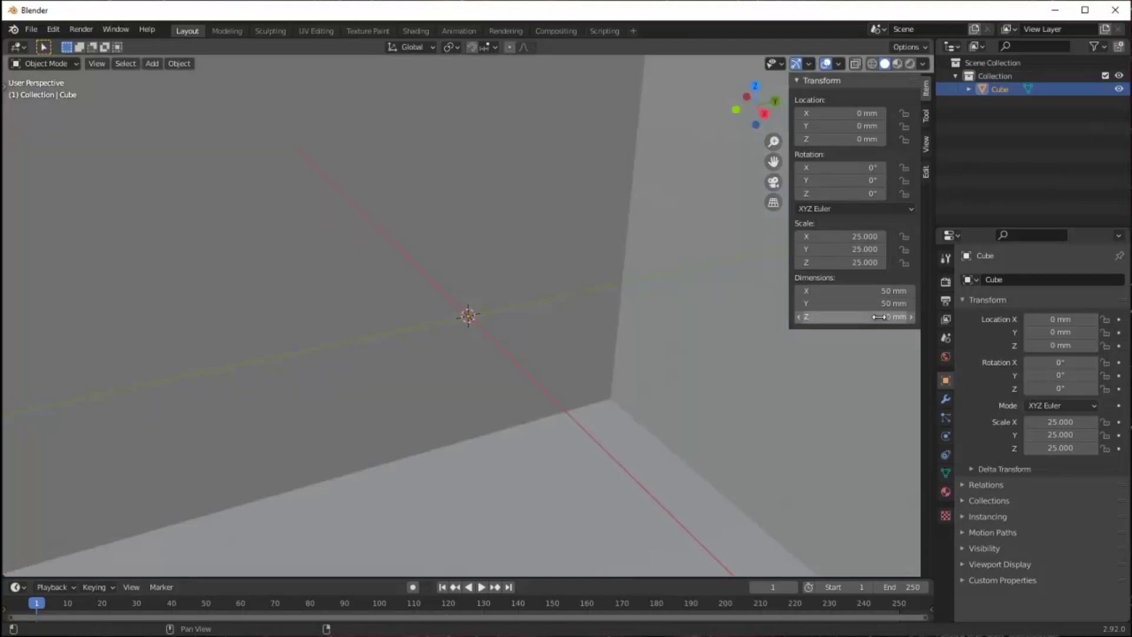
# Step: Apply the cube's scale so it reads 1.000 on every axis
pyautogui.scroll(-10, 666, 321)
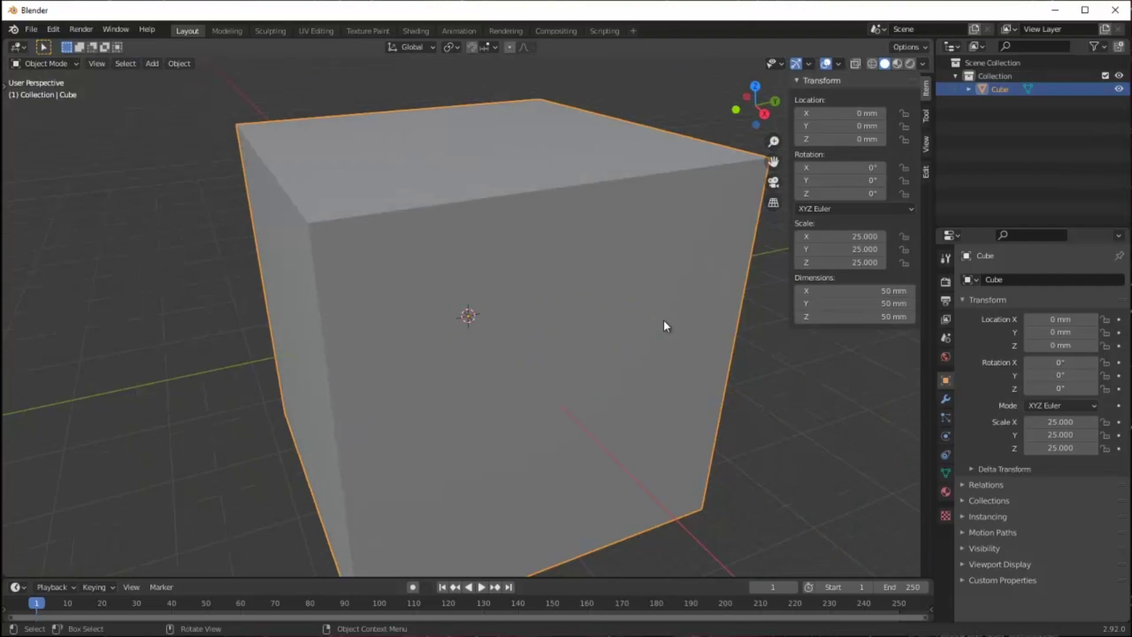
pyautogui.scroll(-5, 664, 323)
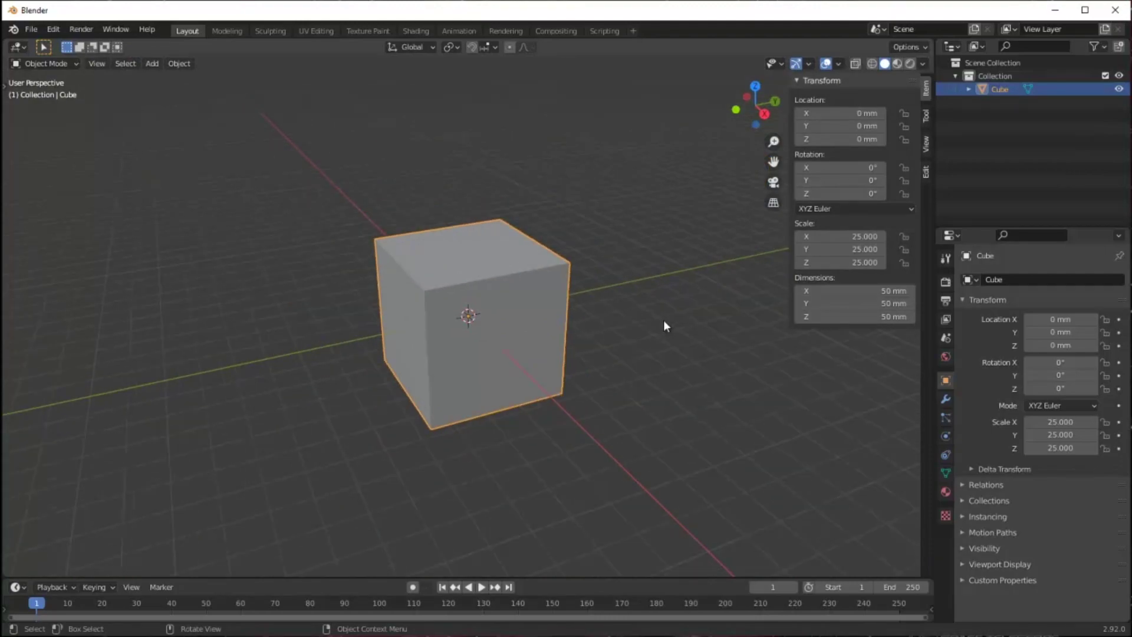
pyautogui.scroll(-2, 663, 323)
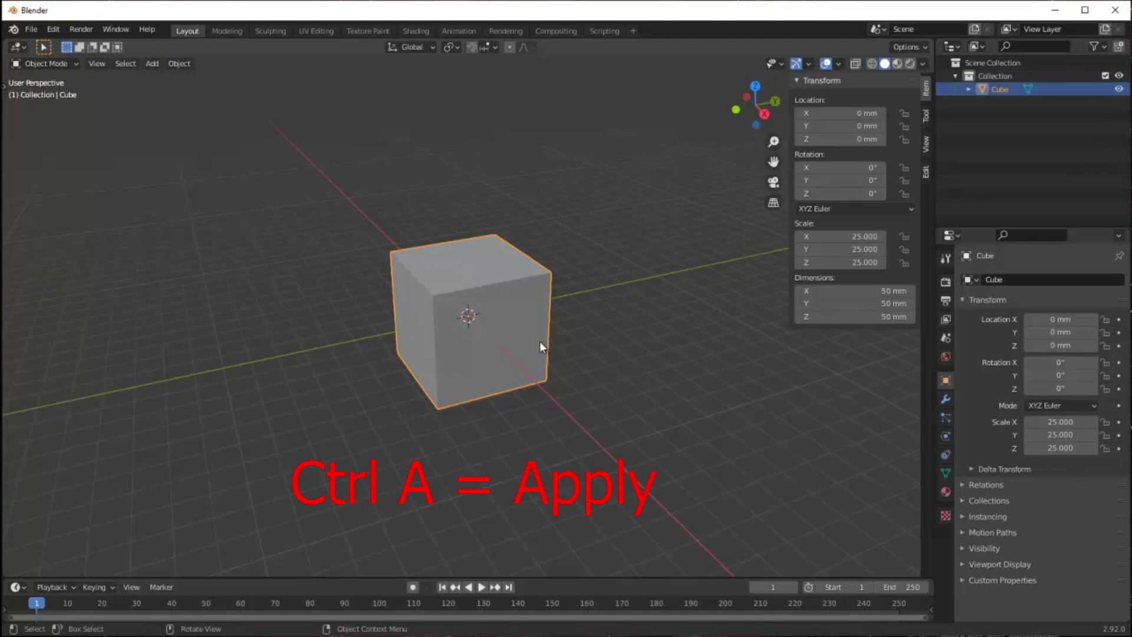
pyautogui.hotkey('ctrl', 'a')
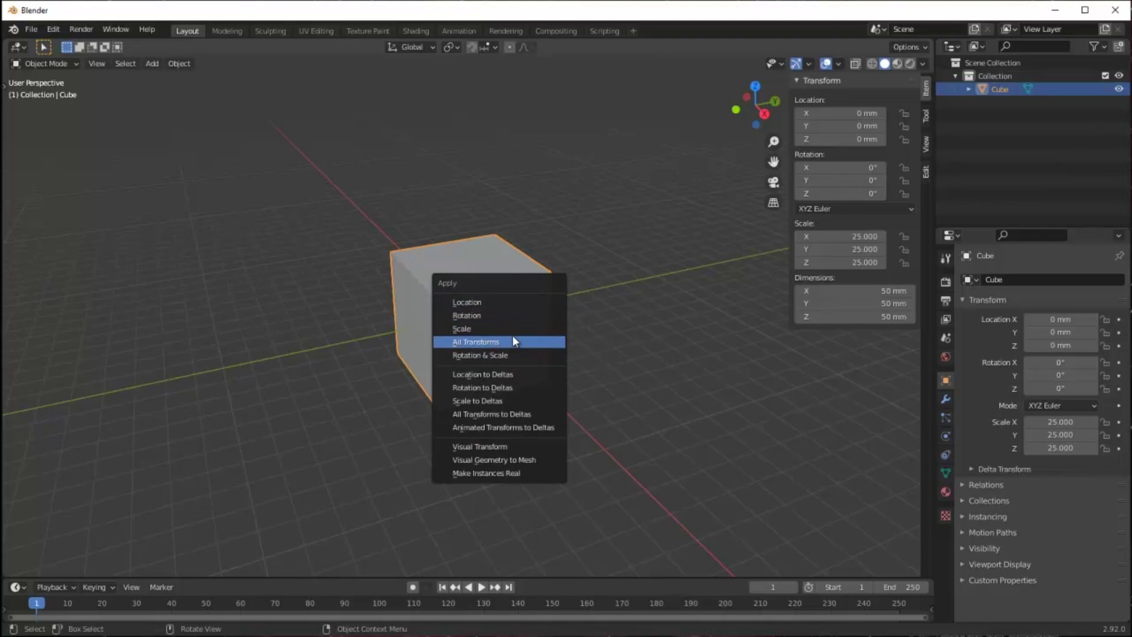
pyautogui.click(519, 326)
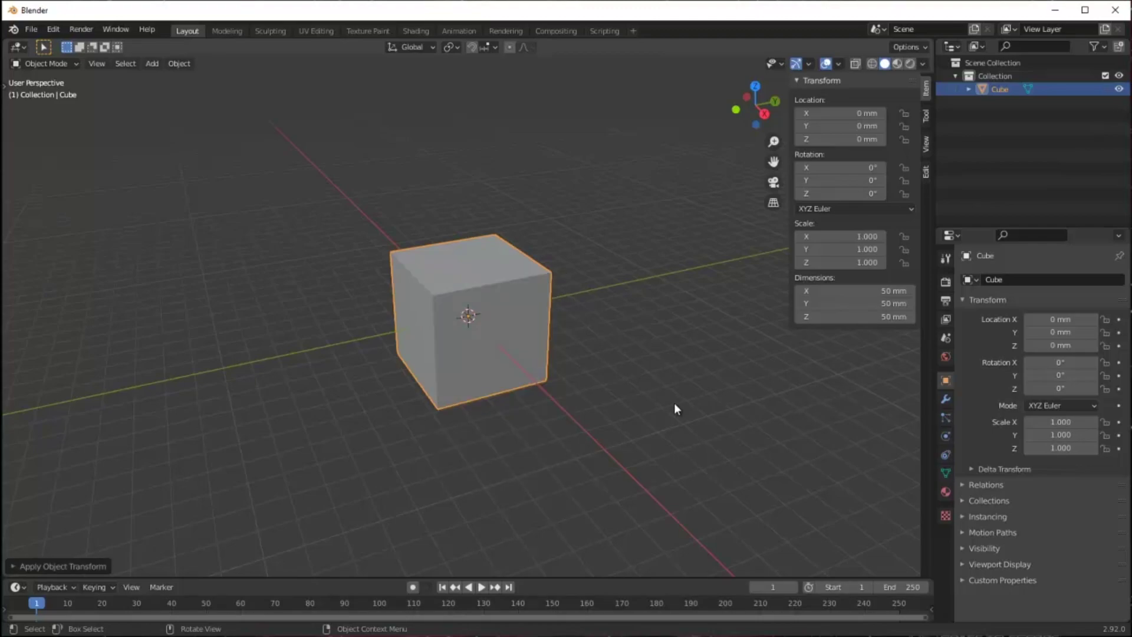
# Step: Add a second cube mesh in the modelling workspace
pyautogui.hotkey('ctrl', 'pagedown')
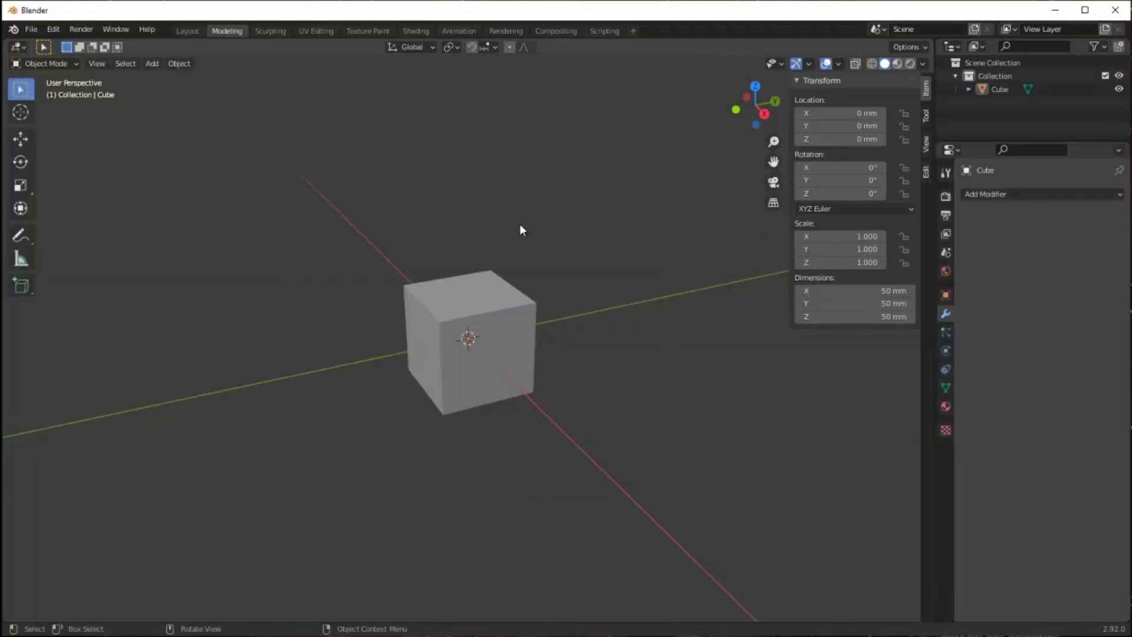
pyautogui.click(156, 64)
pyautogui.moveTo(171, 78)
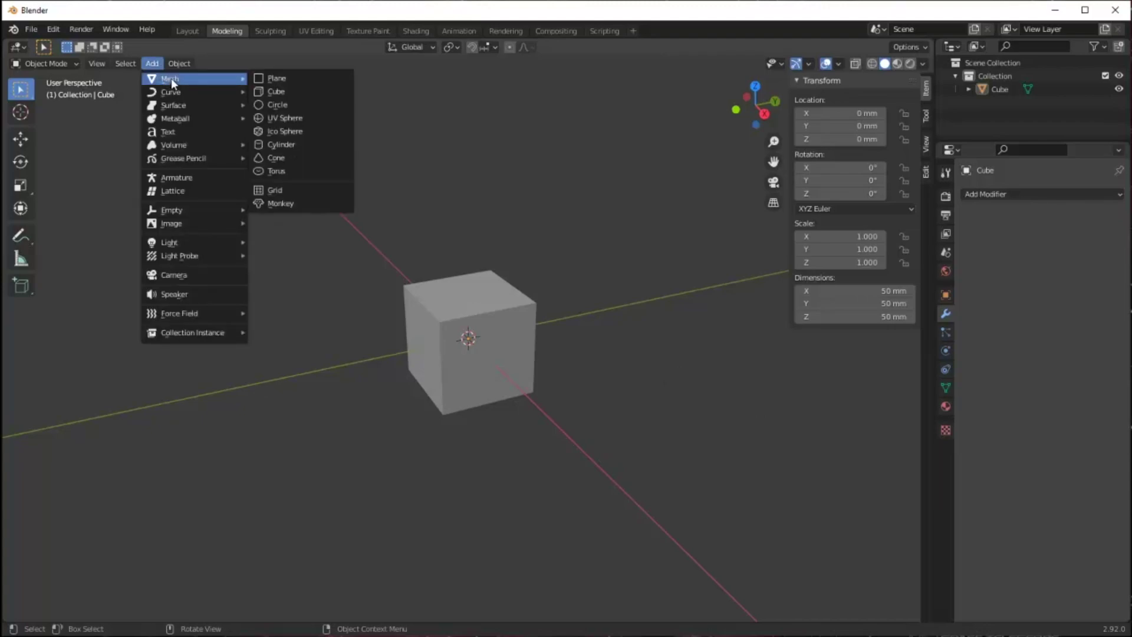
pyautogui.click(288, 91)
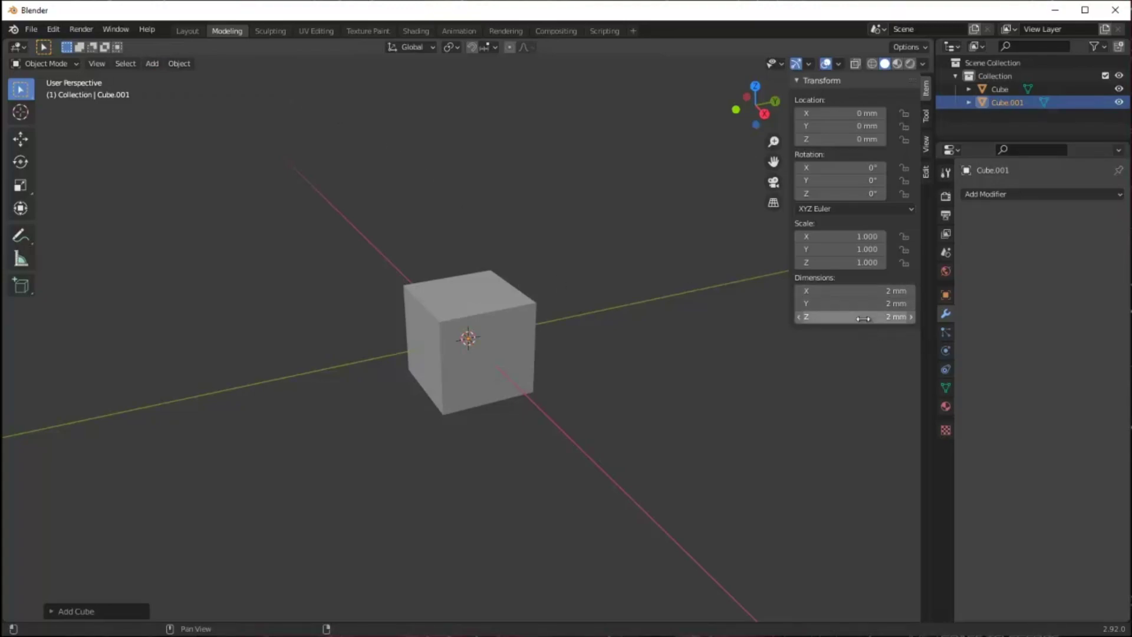
# Step: Size the new cube to 45 × 45 × 47.5 mm
pyautogui.click(883, 291)
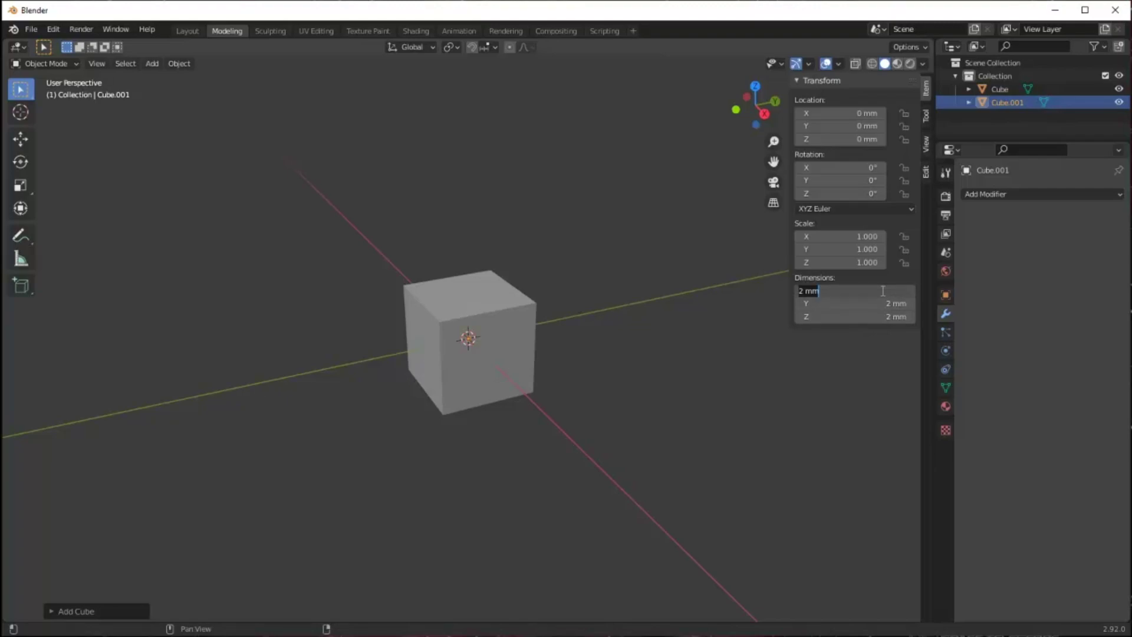
pyautogui.write('45')
pyautogui.press('Return')
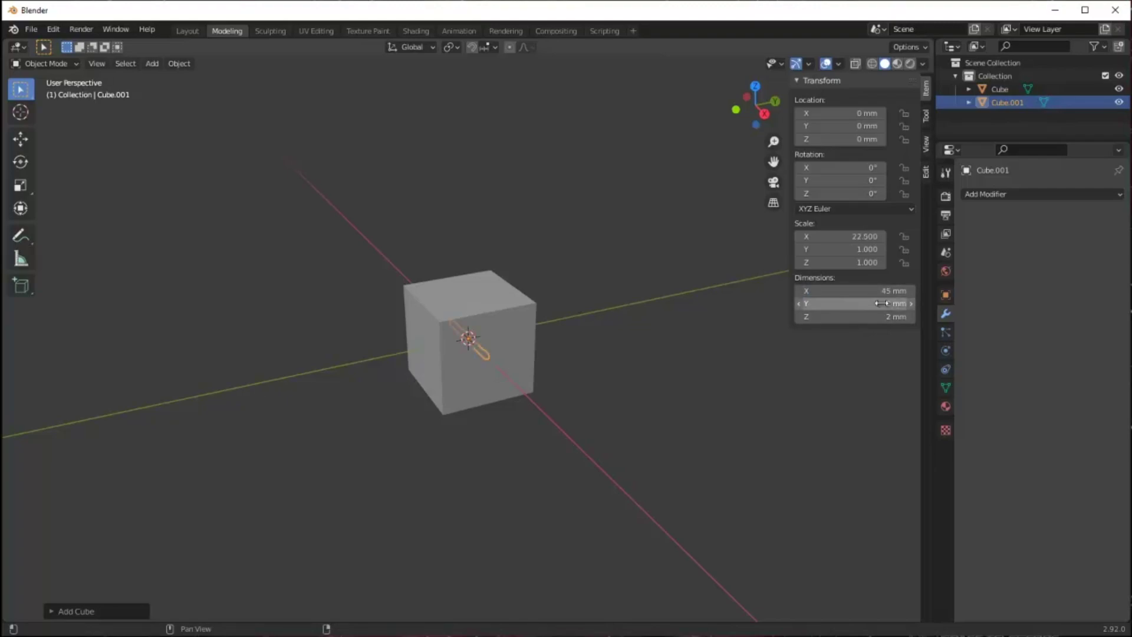
pyautogui.click(882, 303)
pyautogui.write('45')
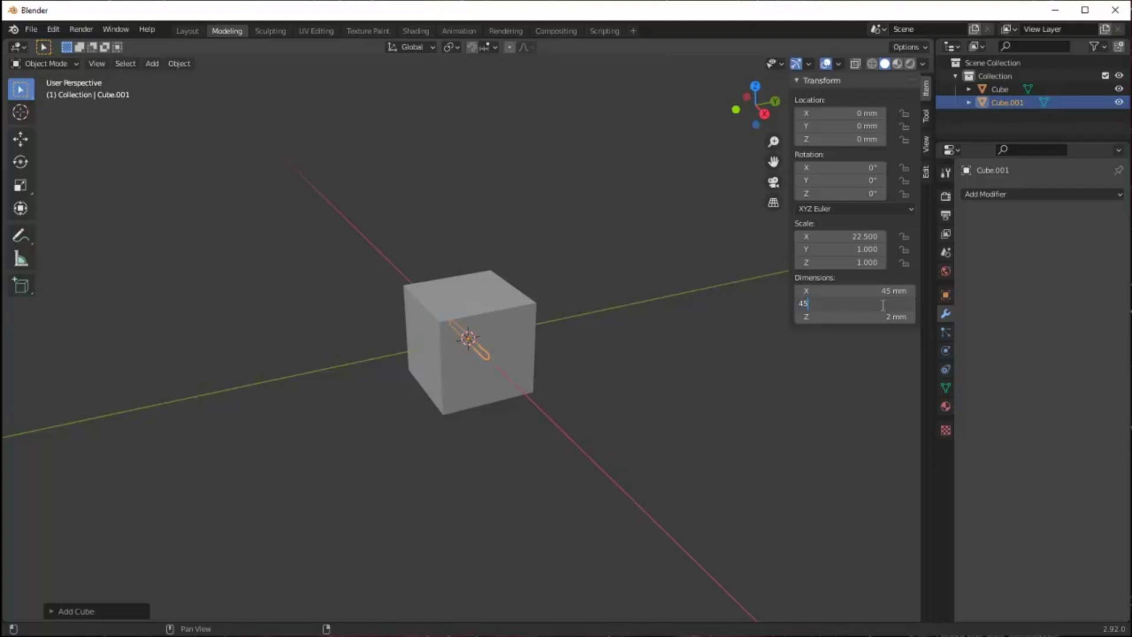
pyautogui.press('Return')
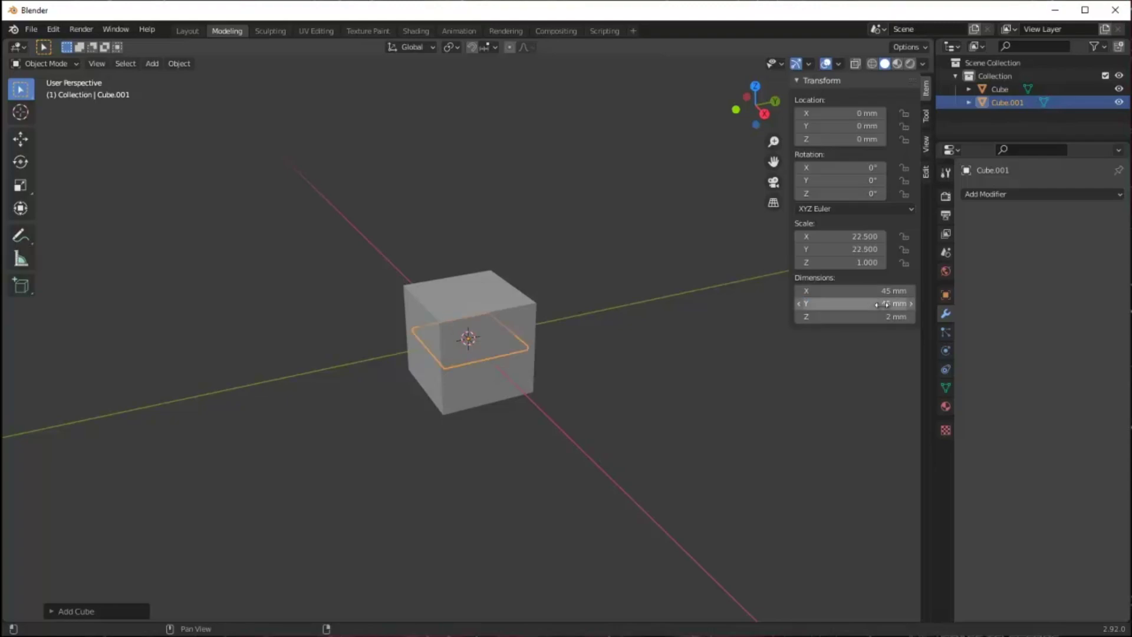
pyautogui.click(886, 316)
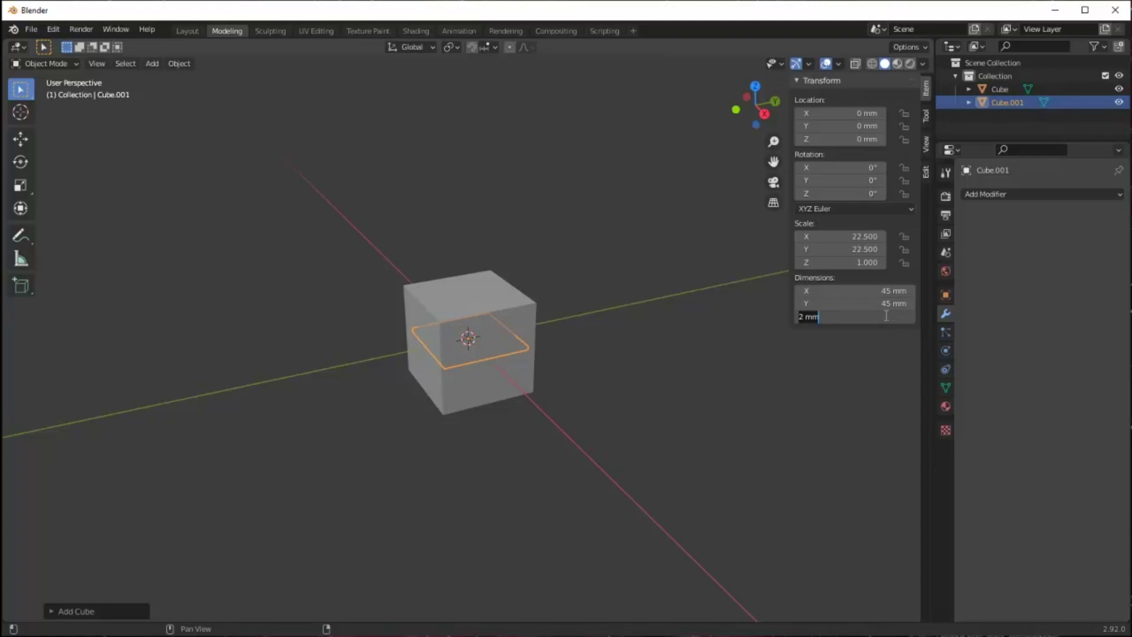
pyautogui.write('47.5')
pyautogui.press('Return')
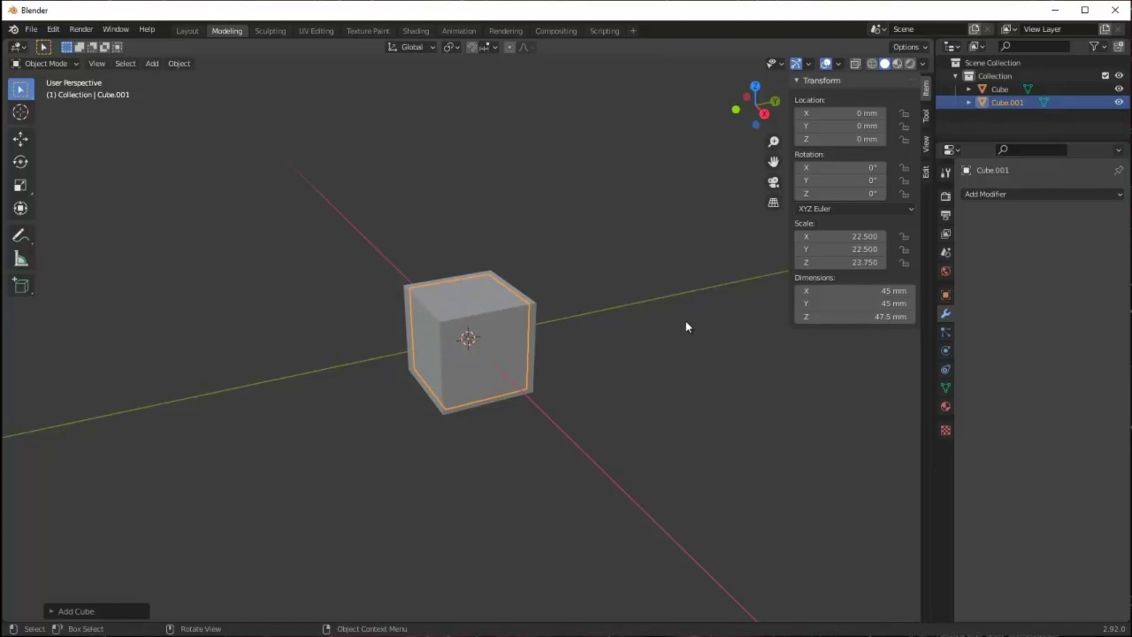
pyautogui.moveTo(685, 321); pyautogui.dragTo(685, 289, button='middle')
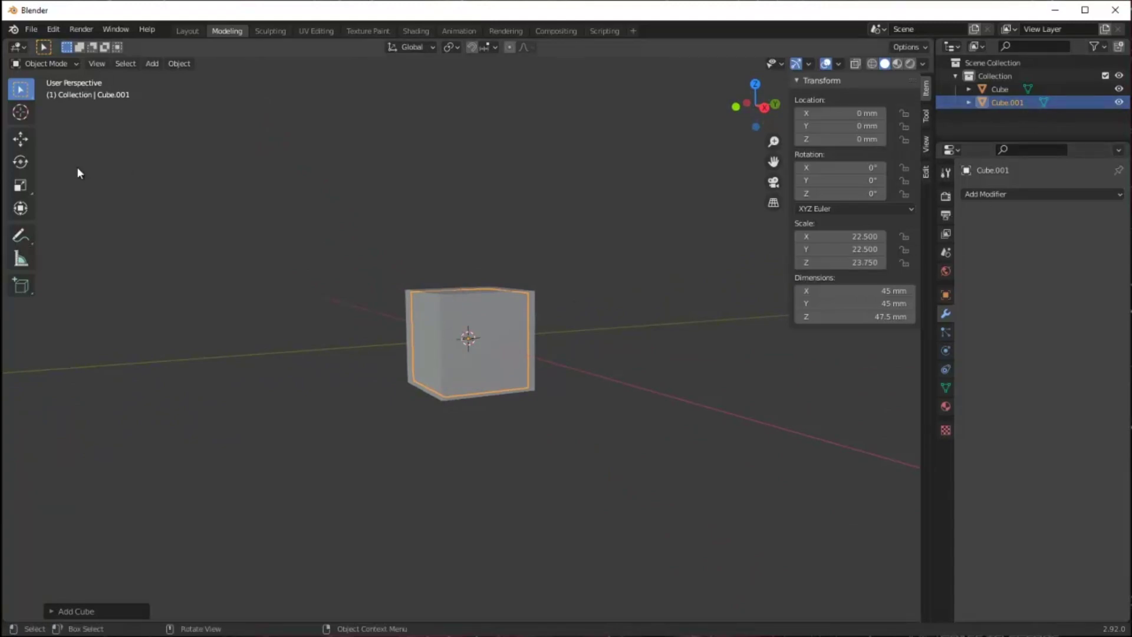
pyautogui.click(20, 138)
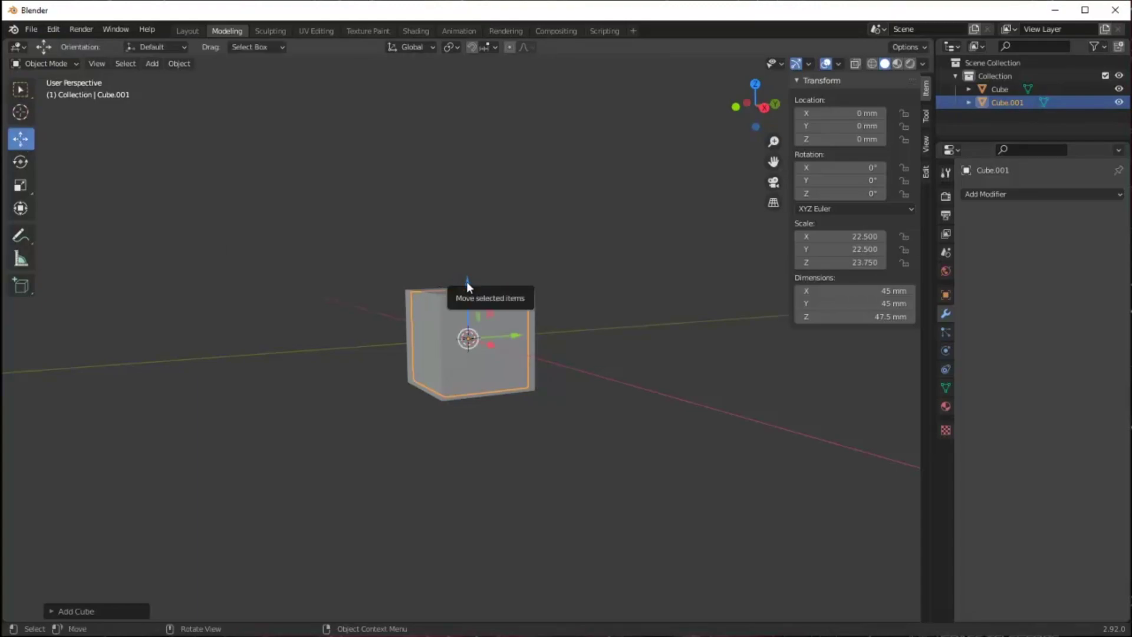
# Step: Raise Cube.001 to a Z location of 1.25 mm, flush with the outer cube's top
pyautogui.moveTo(466, 281); pyautogui.dragTo(467, 277)
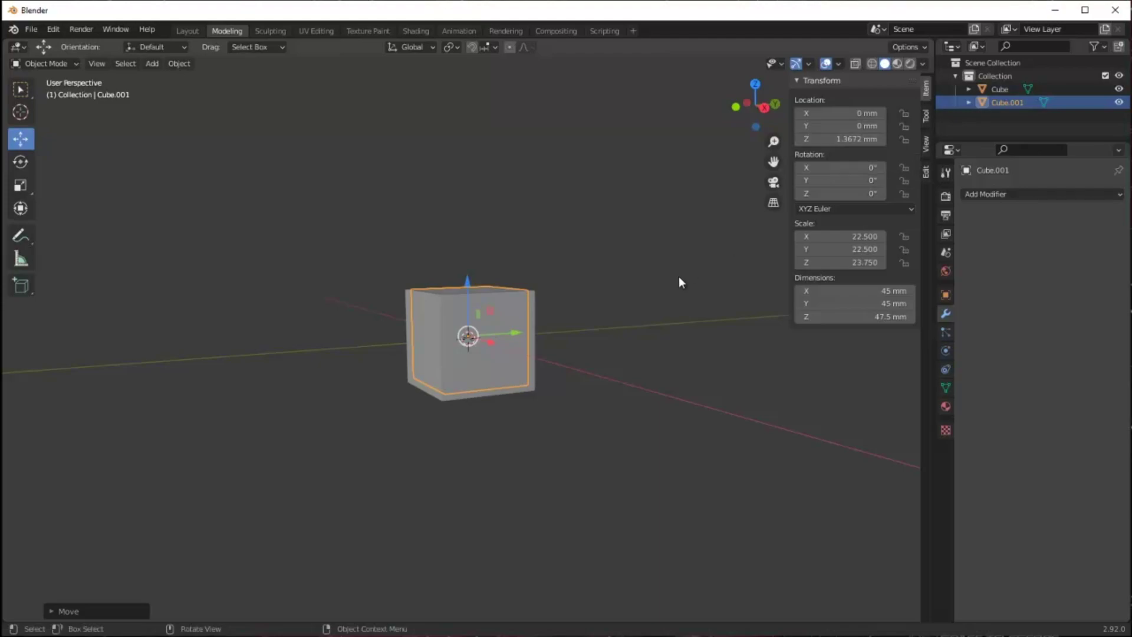
pyautogui.scroll(-1, 678, 275)
pyautogui.scroll(4, 679, 278)
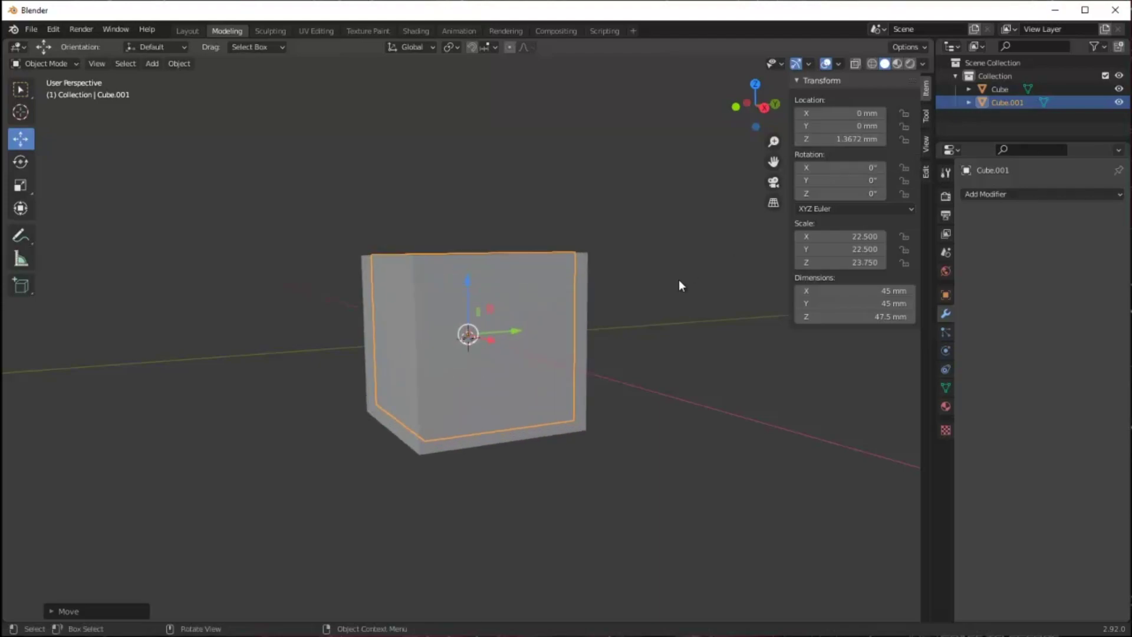
pyautogui.moveTo(679, 281); pyautogui.dragTo(684, 283, button='middle')
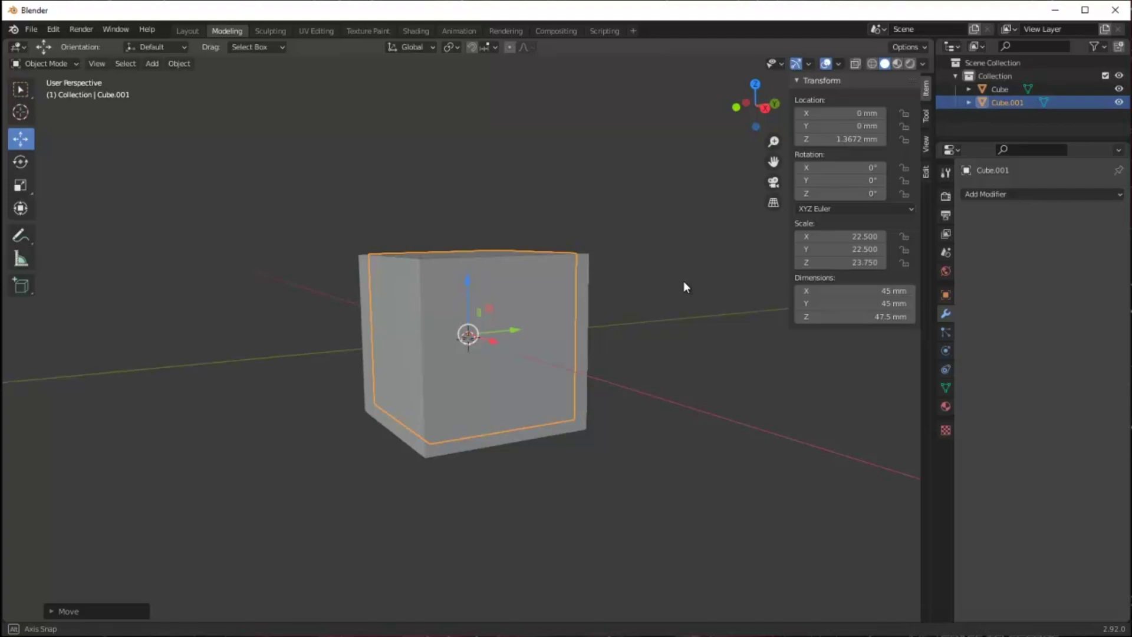
pyautogui.click(866, 139)
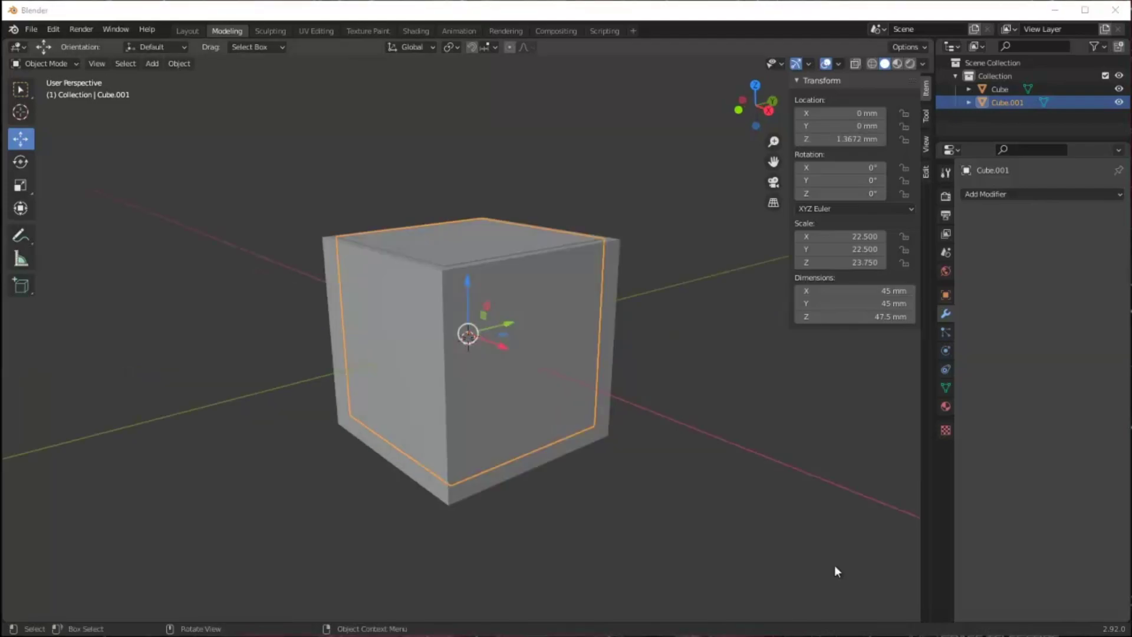
pyautogui.scroll(2, 797, 520)
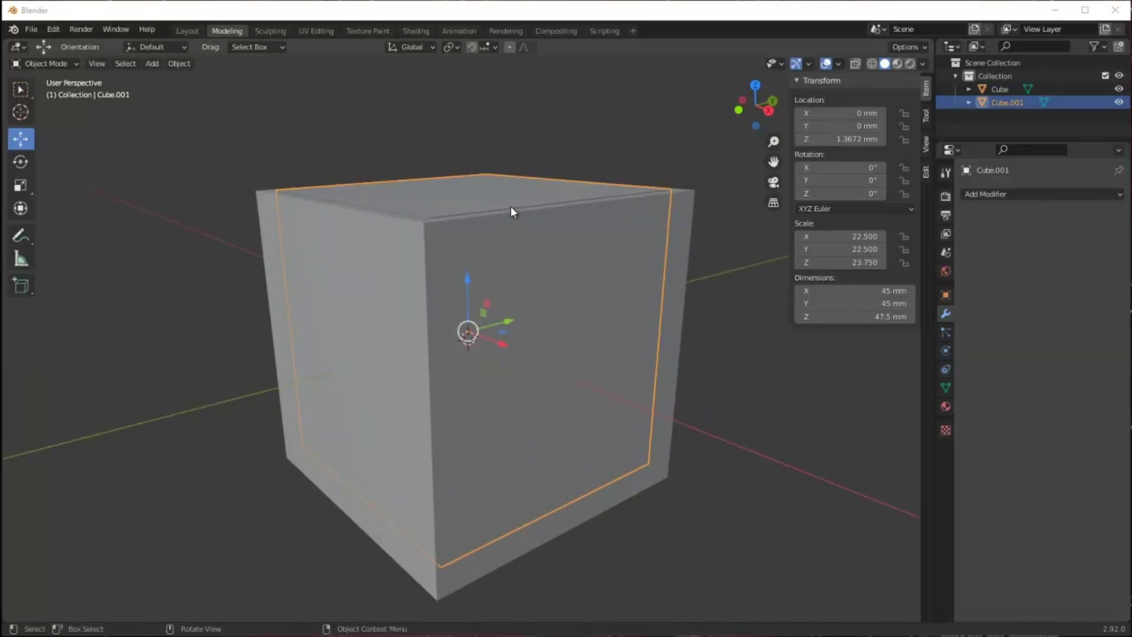
pyautogui.click(846, 140)
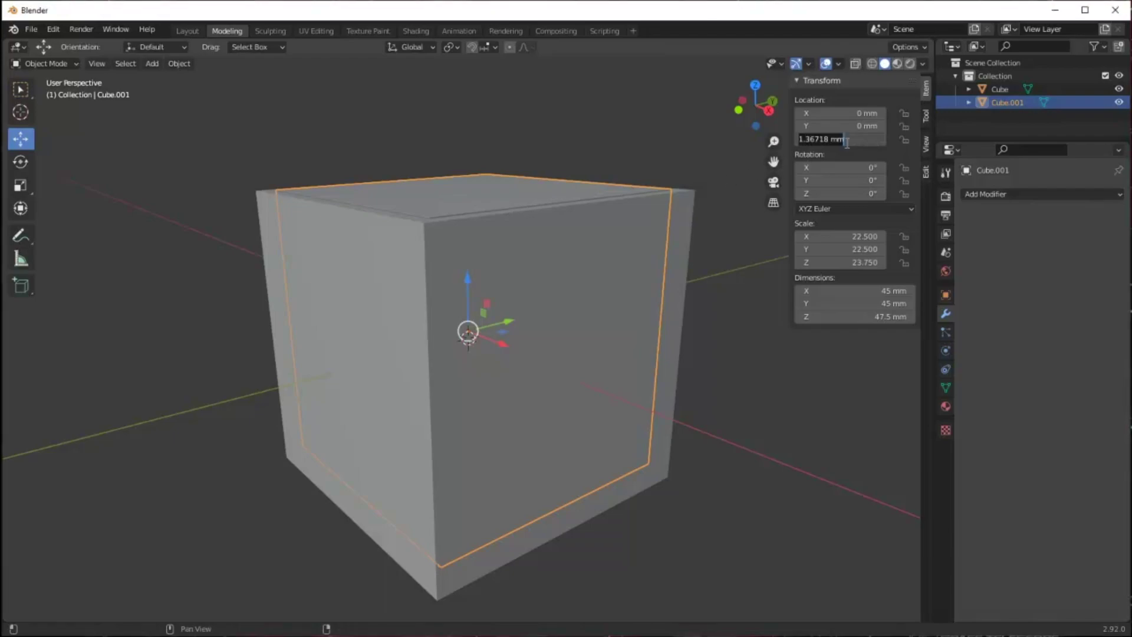
pyautogui.write('1.25')
pyautogui.press('Return')
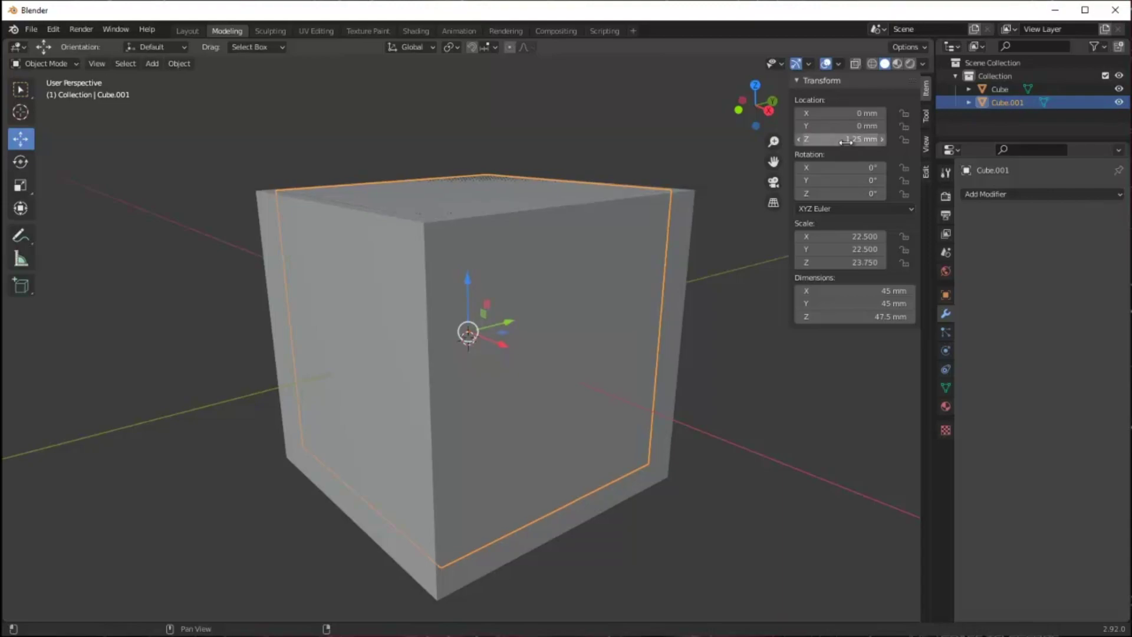
pyautogui.moveTo(759, 285); pyautogui.dragTo(768, 331, button='middle')
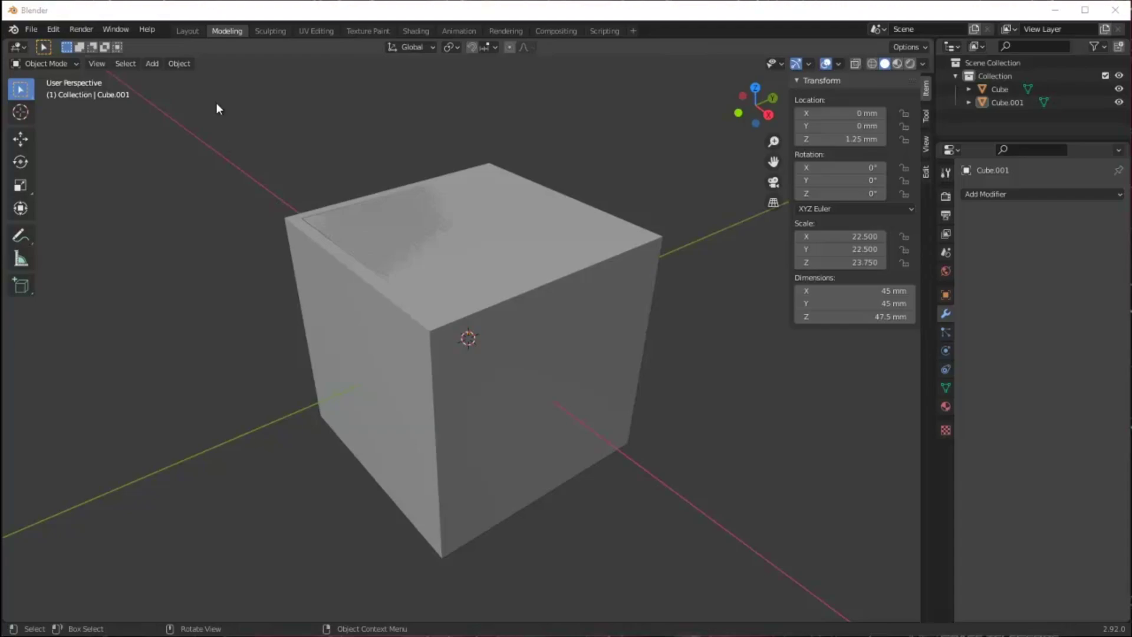
pyautogui.moveTo(215, 102); pyautogui.dragTo(712, 589)
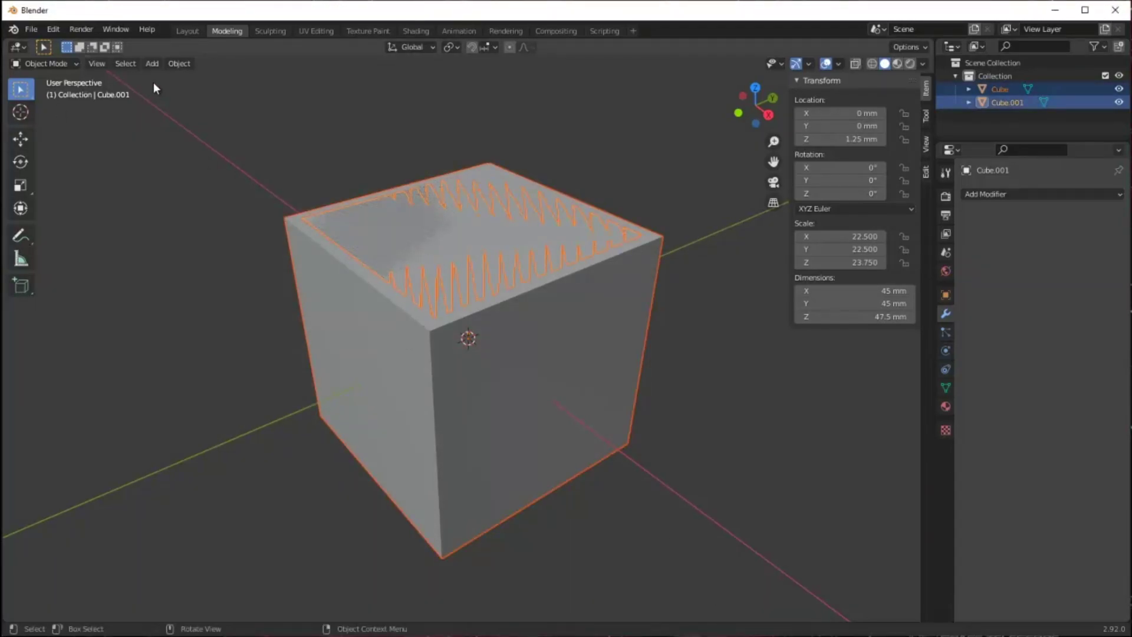
# Step: Run Align Objects on the two selected cubes
pyautogui.click(176, 64)
pyautogui.moveTo(199, 77)
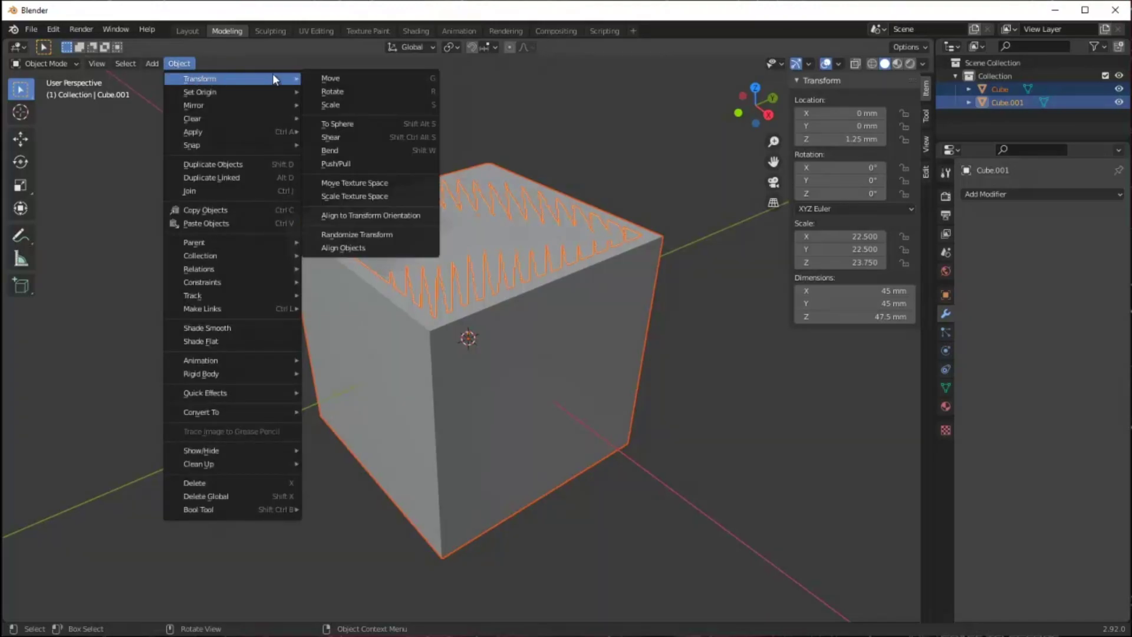
pyautogui.click(364, 249)
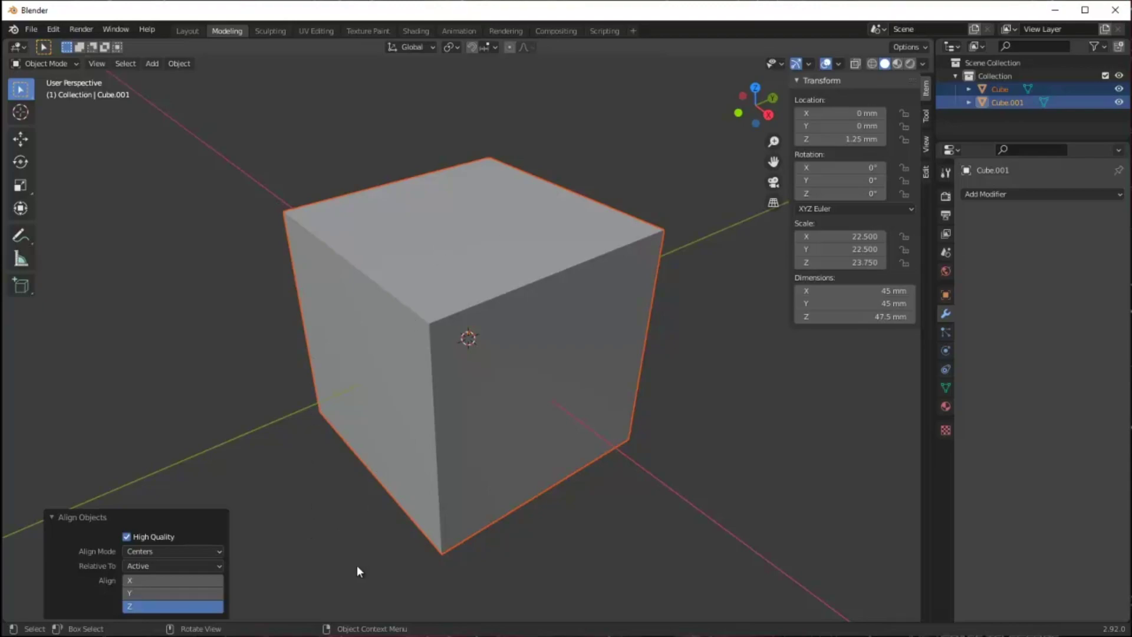
pyautogui.scroll(-1, 356, 564)
pyautogui.scroll(1, 356, 560)
# Step: Set Align Mode to Positive Sides on Z so the top faces coincide
pyautogui.click(220, 552)
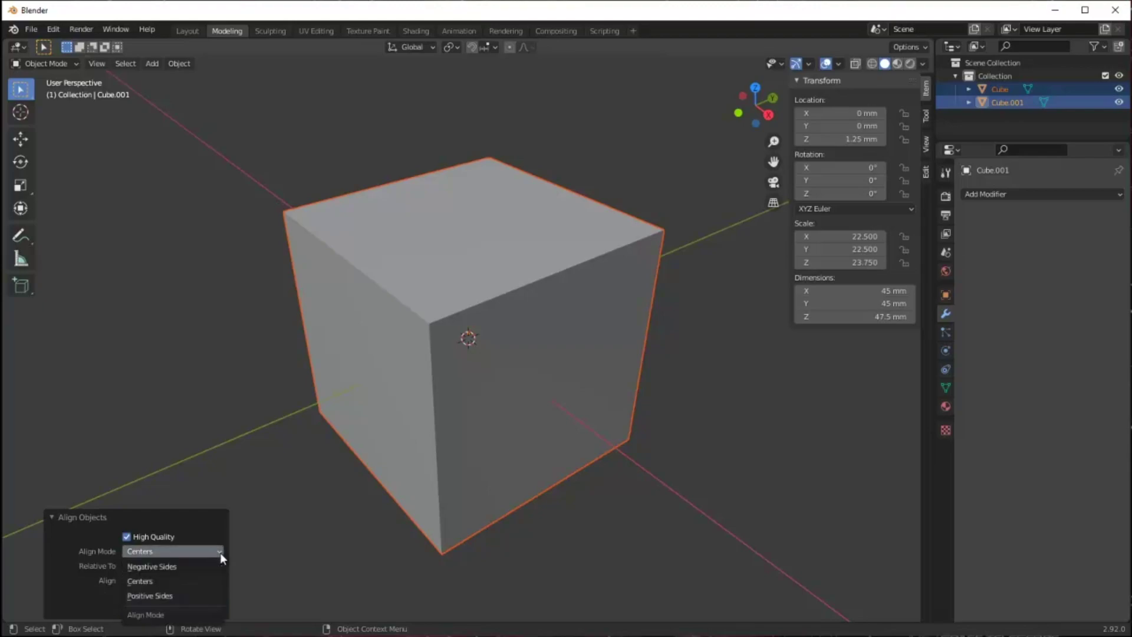
pyautogui.click(198, 593)
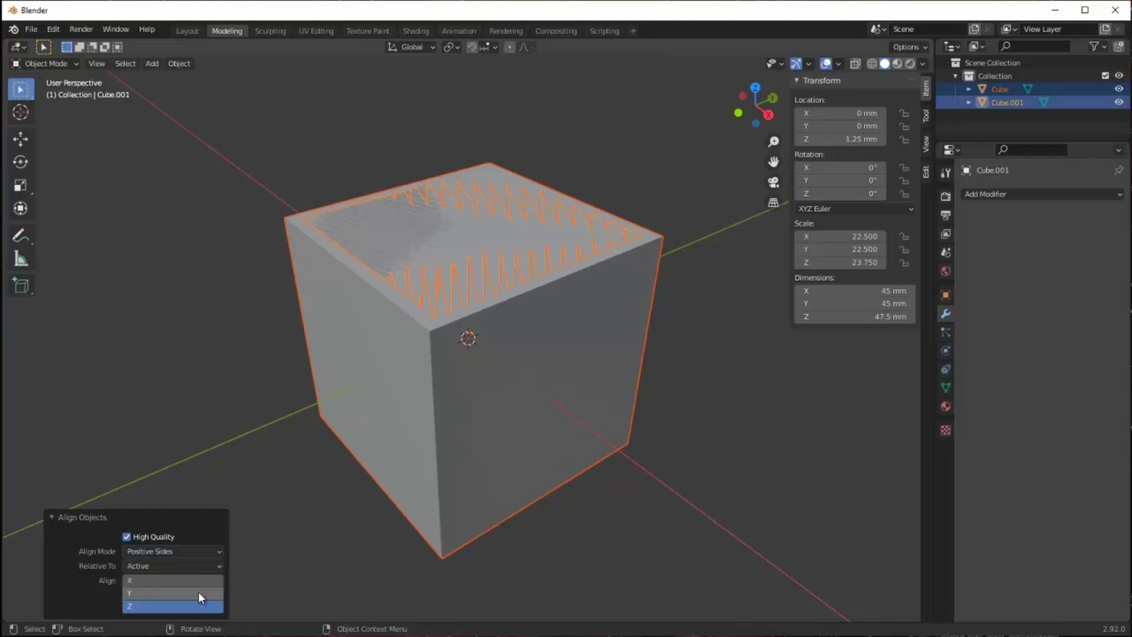
pyautogui.click(218, 552)
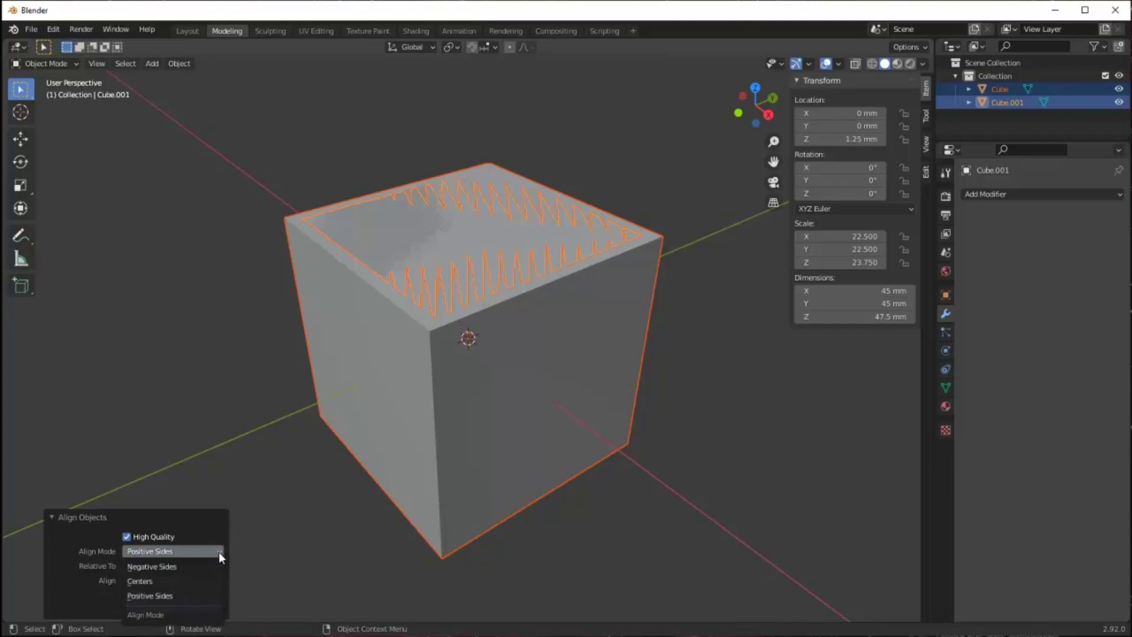
pyautogui.click(195, 567)
pyautogui.scroll(-2, 316, 513)
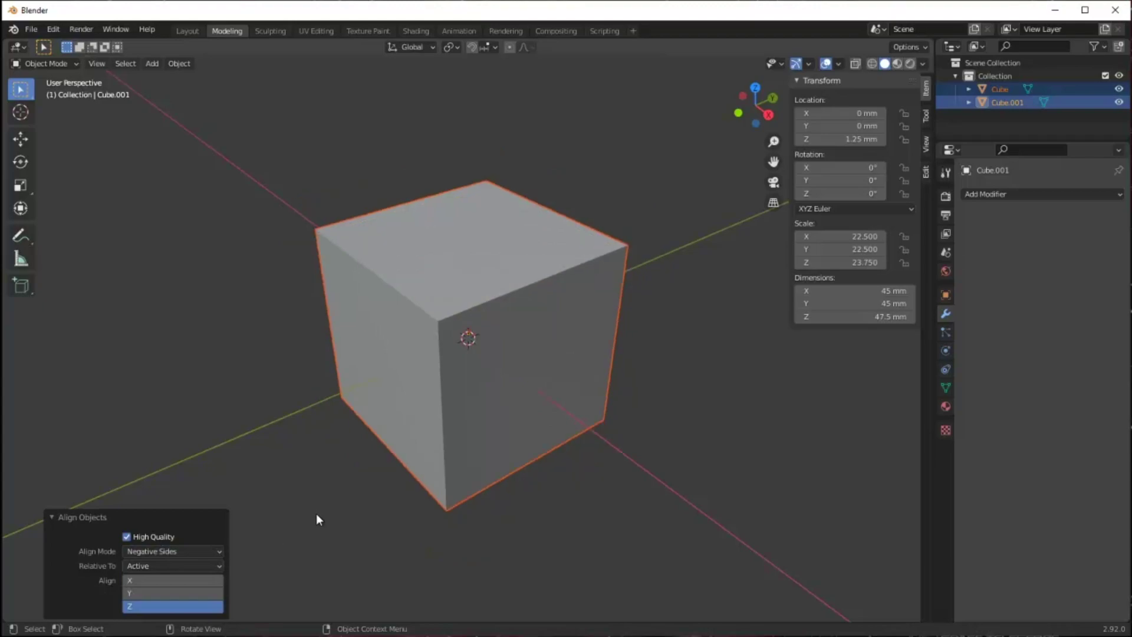
pyautogui.moveTo(316, 513)
pyautogui.mouseDown(button='middle')
pyautogui.moveTo(379, 375)
pyautogui.moveTo(302, 451)
pyautogui.moveTo(305, 515)
pyautogui.mouseUp(button='middle')
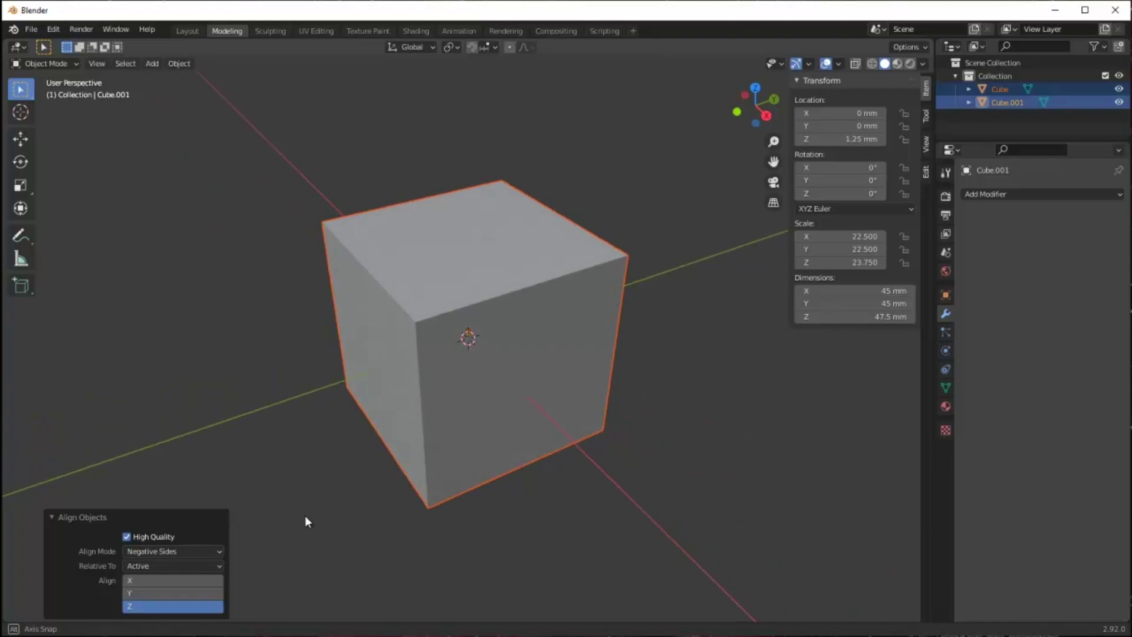
pyautogui.click(218, 549)
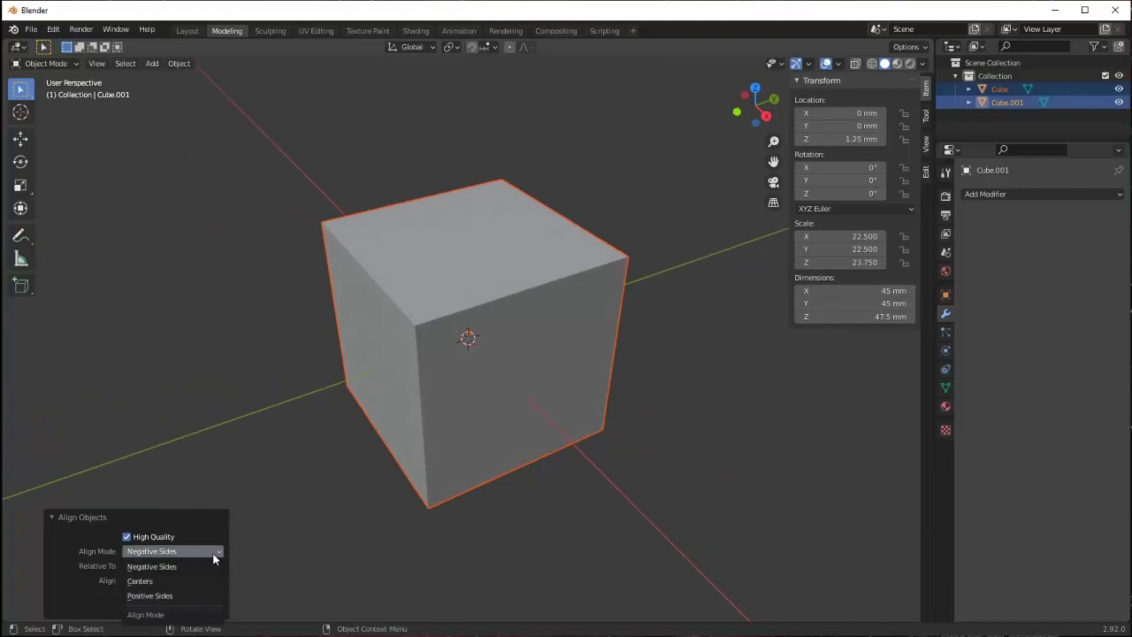
pyautogui.click(197, 596)
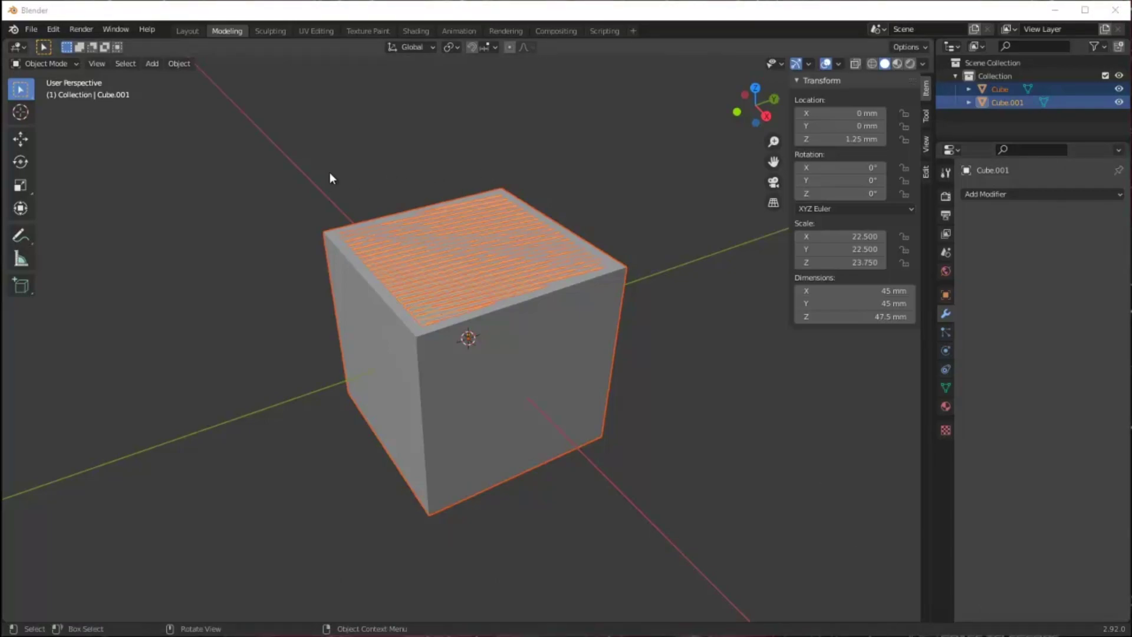
pyautogui.click(52, 29)
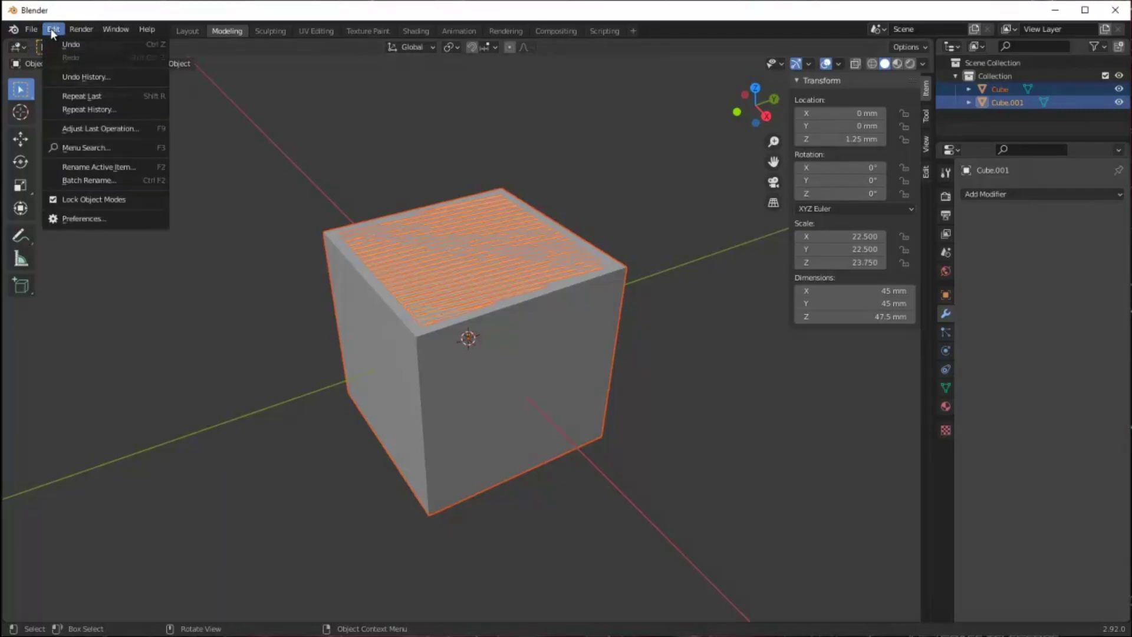
pyautogui.click(76, 218)
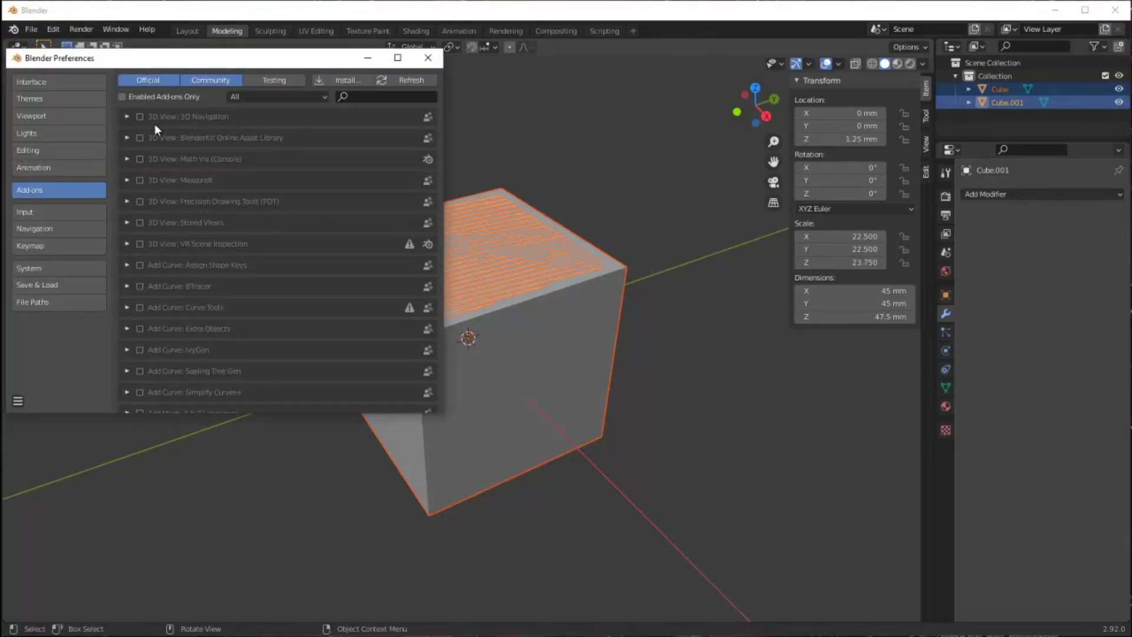
pyautogui.scroll(-1, 320, 172)
pyautogui.scroll(-15, 320, 174)
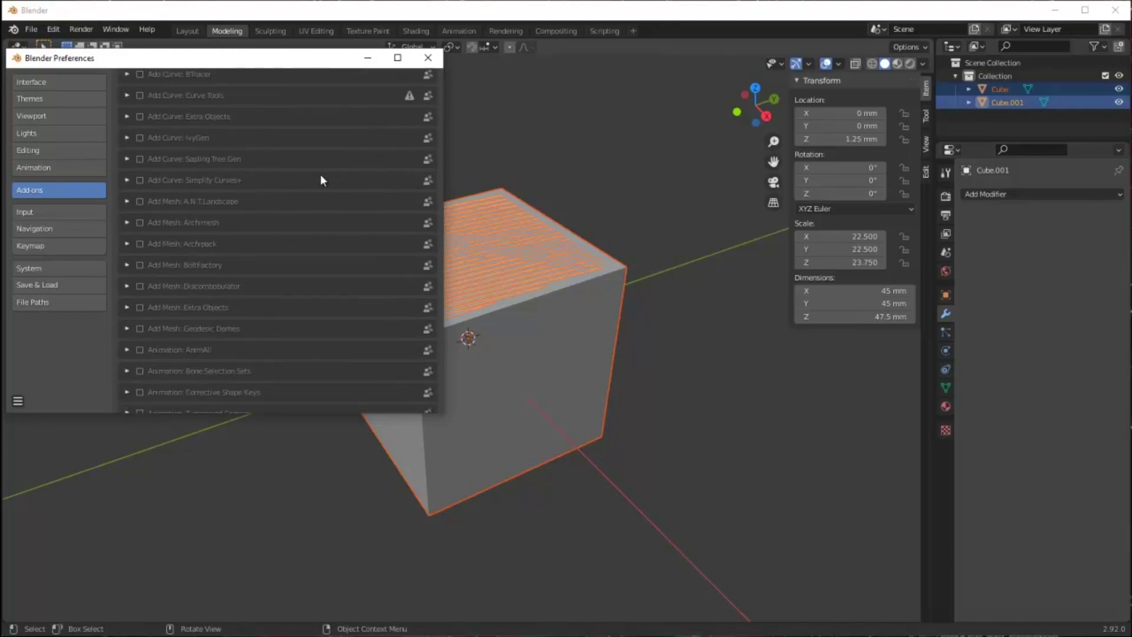
pyautogui.scroll(-8, 320, 176)
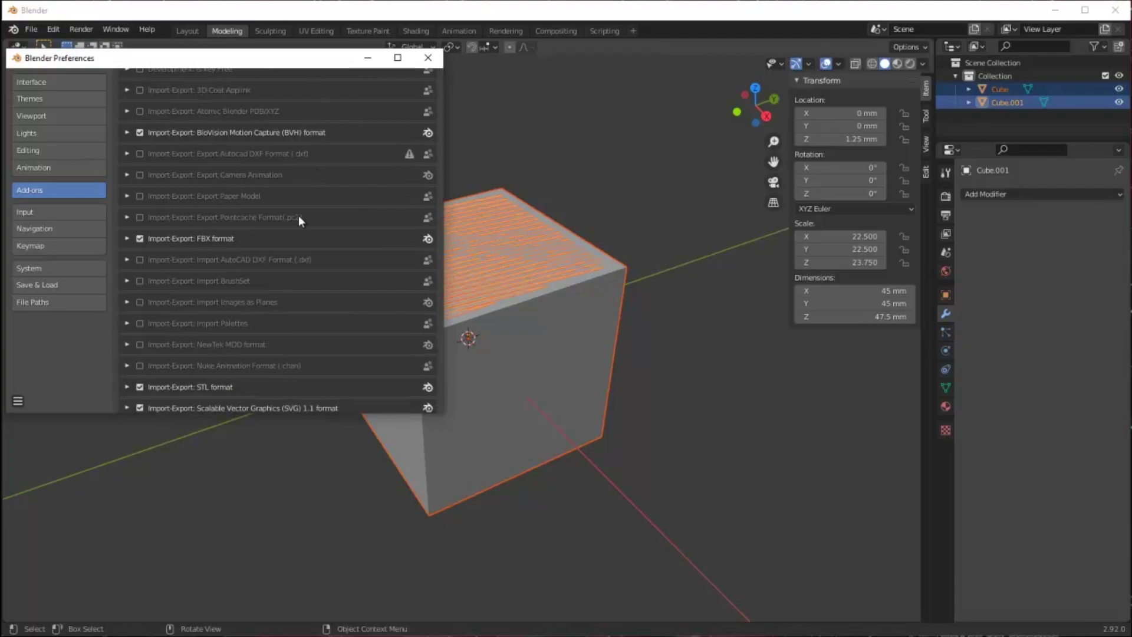
pyautogui.scroll(20, 301, 214)
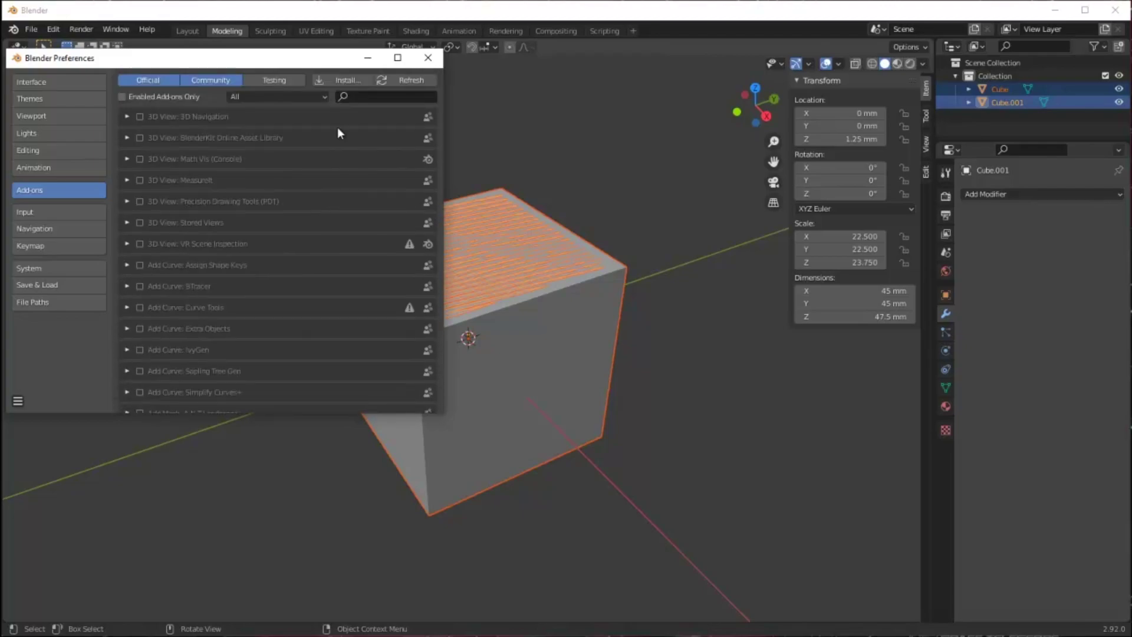
pyautogui.click(364, 97)
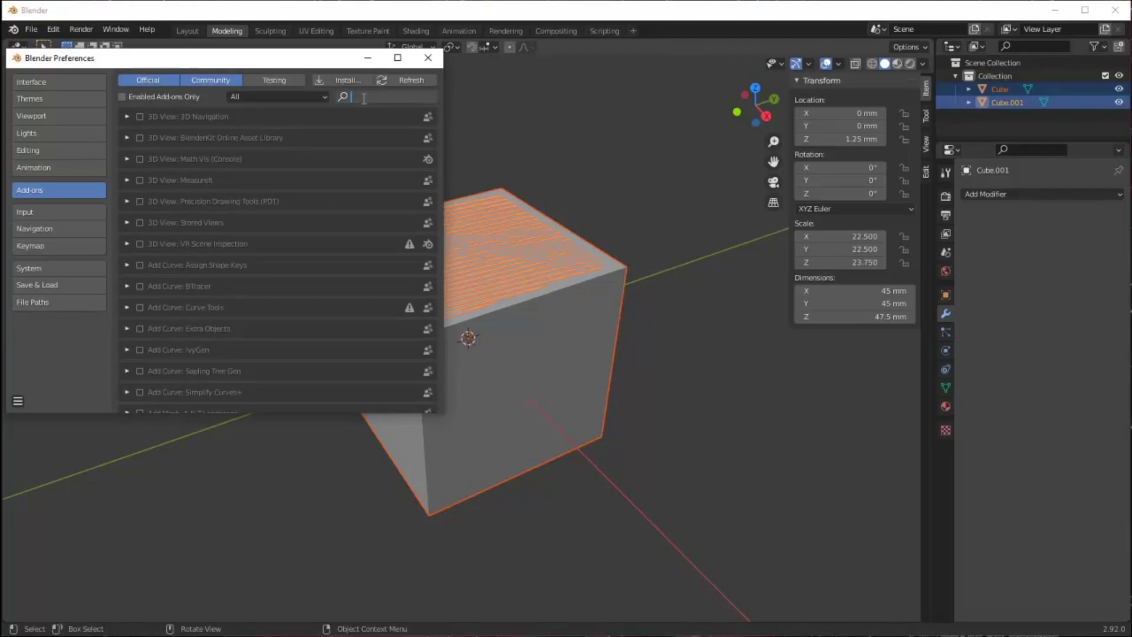
pyautogui.write('bool')
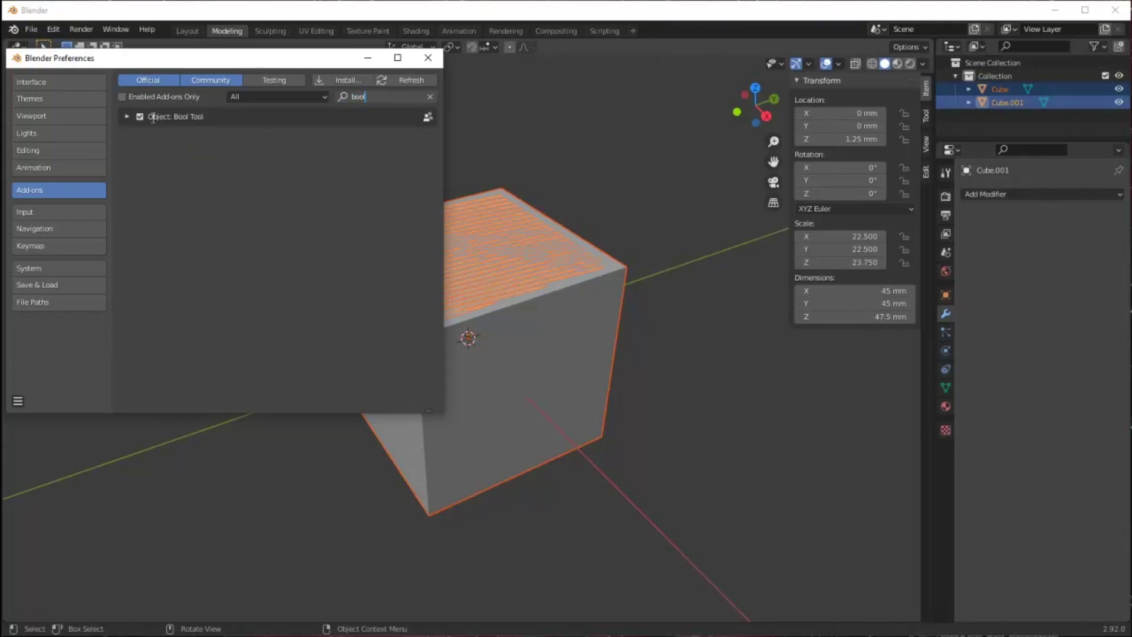
pyautogui.click(428, 58)
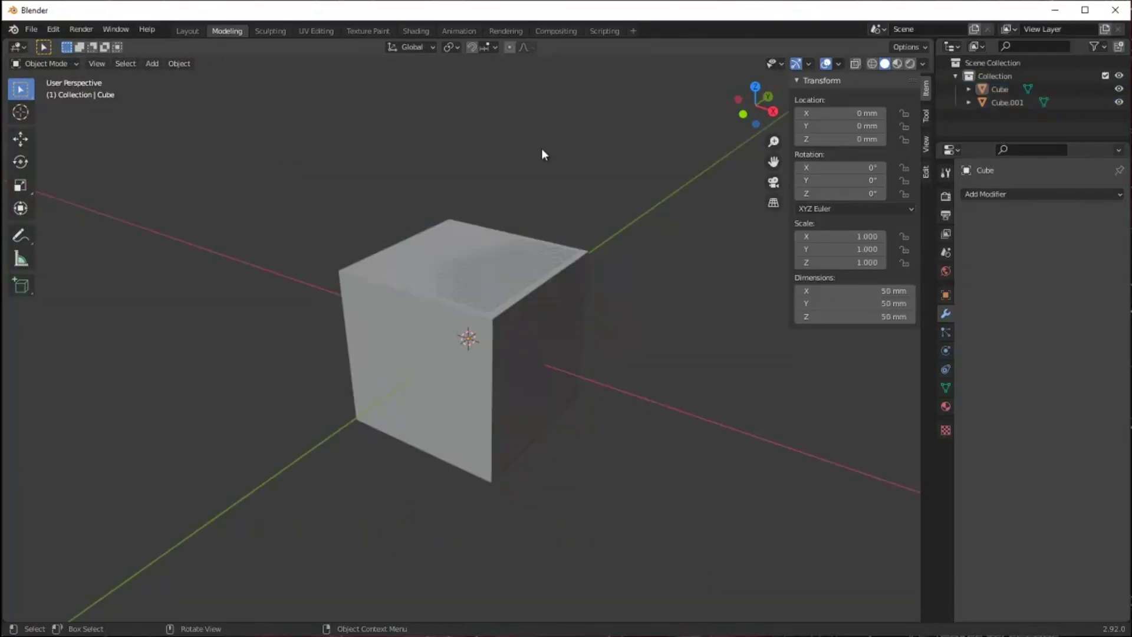
# Step: Subtract Cube.001 from Cube with a Bool Tool Difference, leaving a hollow open box
pyautogui.click(444, 253)
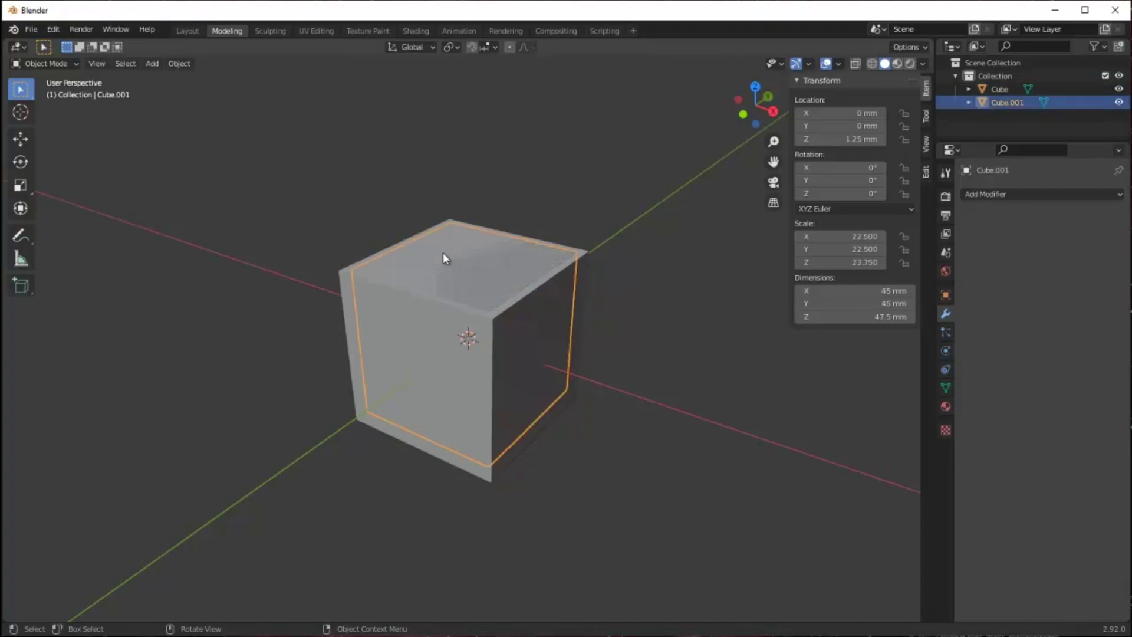
pyautogui.keyDown('shift'); pyautogui.click(352, 313); pyautogui.keyUp('shift')
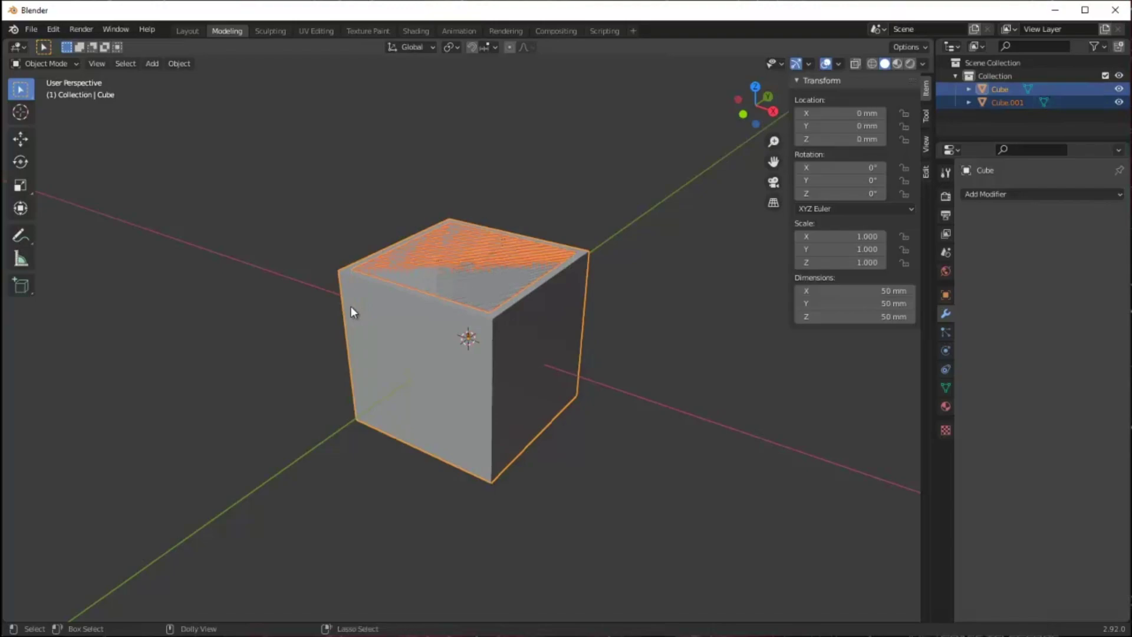
pyautogui.hotkey('ctrl', 'shift', 'b')
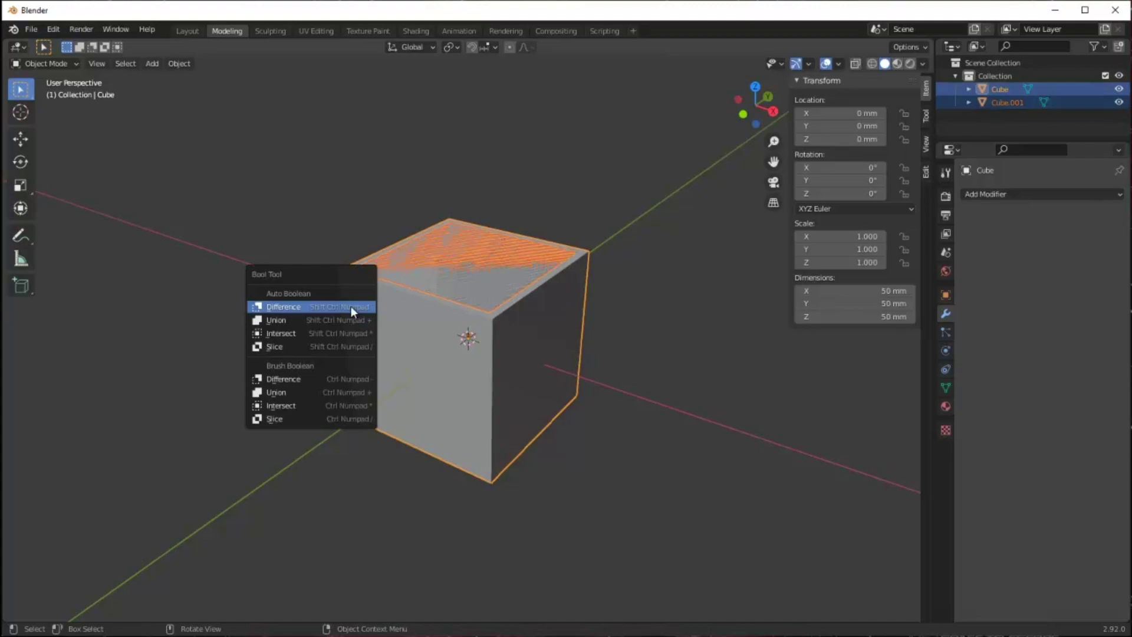
pyautogui.click(350, 307)
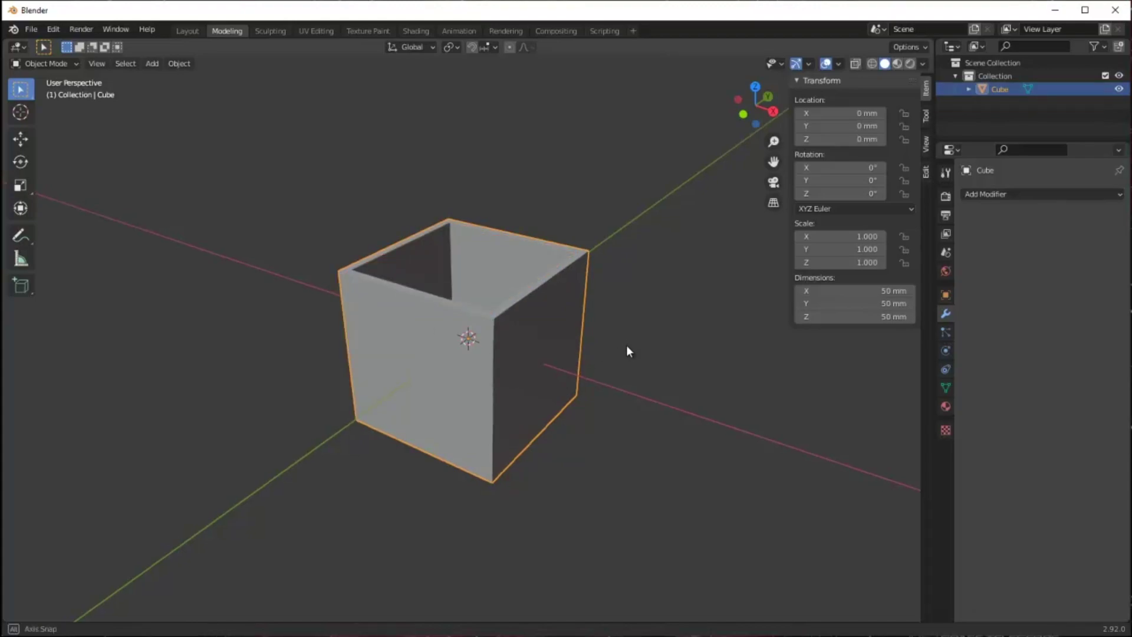
pyautogui.moveTo(627, 349); pyautogui.dragTo(600, 370, button='middle')
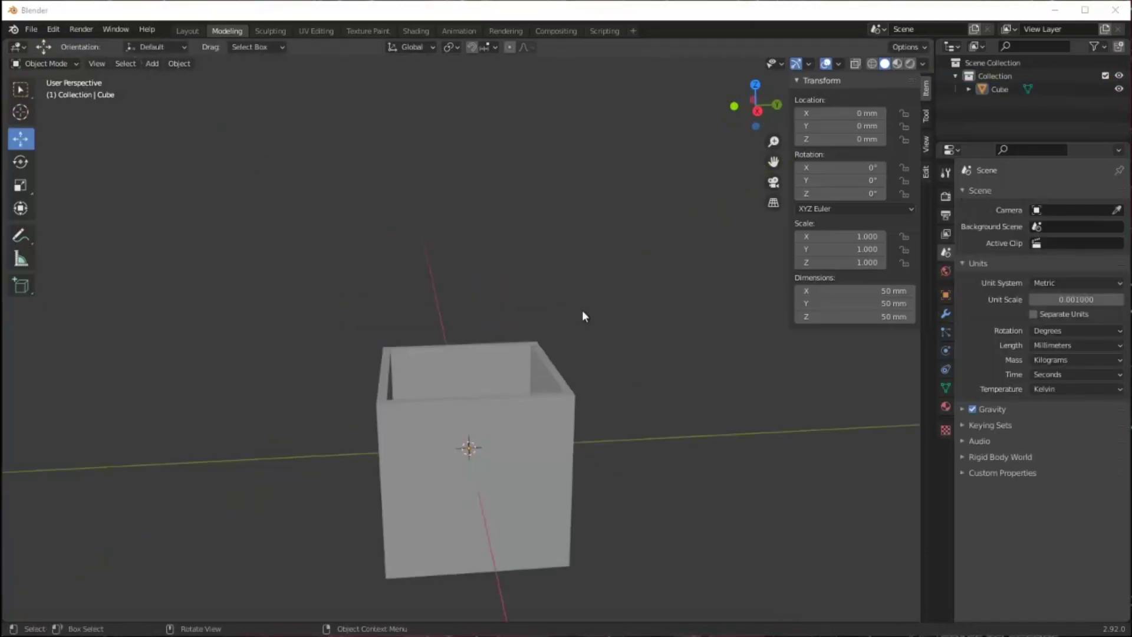
pyautogui.click(148, 63)
# Step: Add a new cube sized 44 × 44 × 2.5 mm for the lid
pyautogui.moveTo(218, 77)
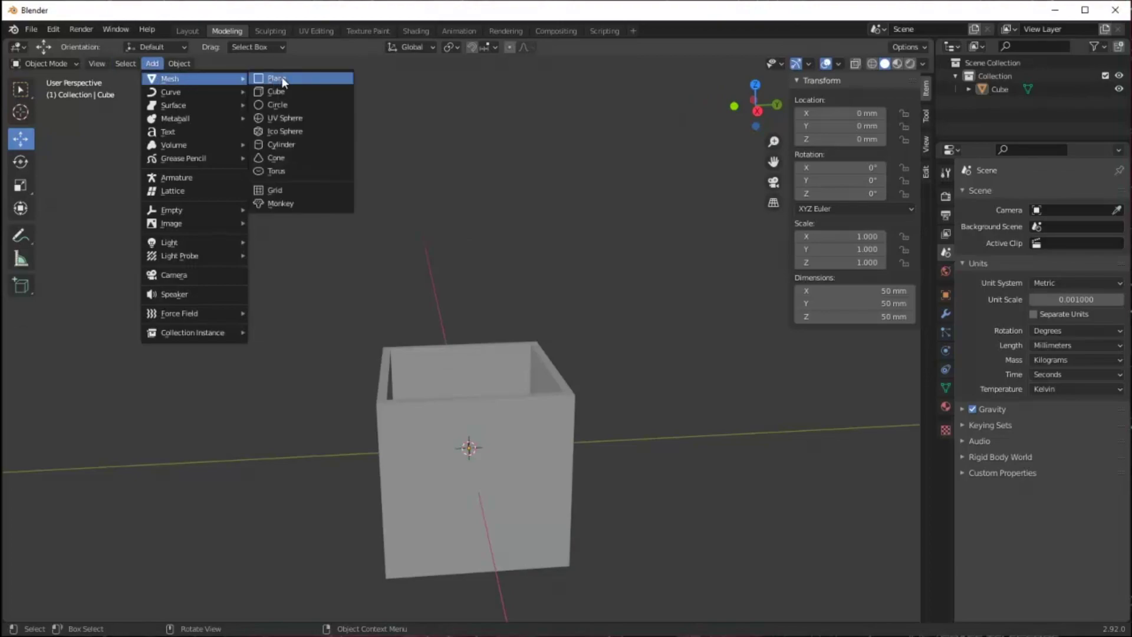
pyautogui.click(288, 91)
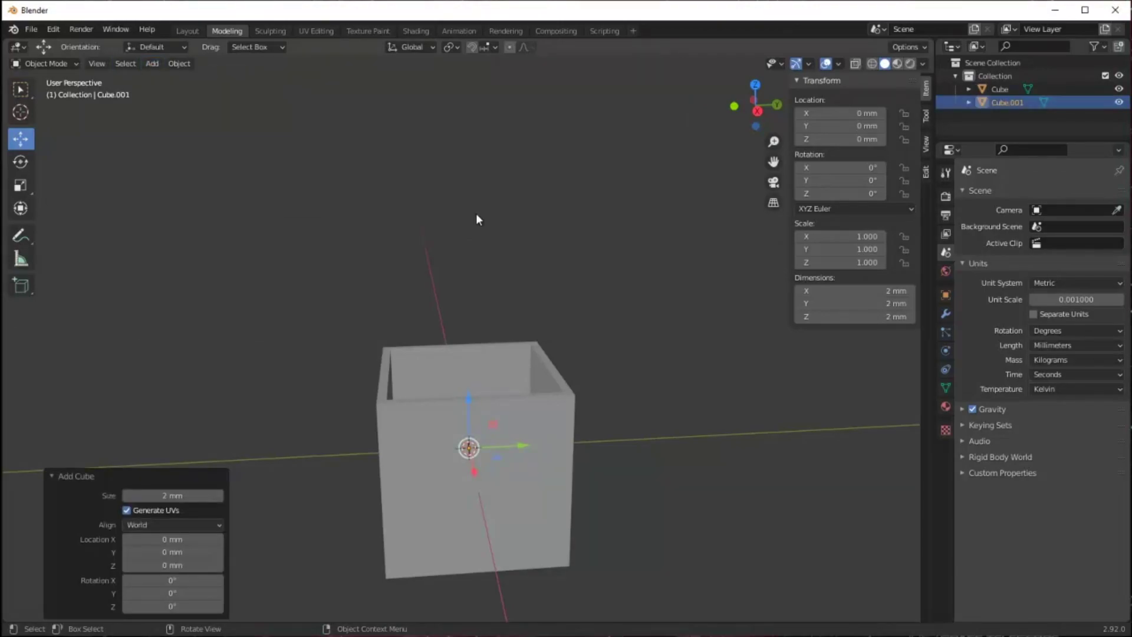
pyautogui.click(883, 290)
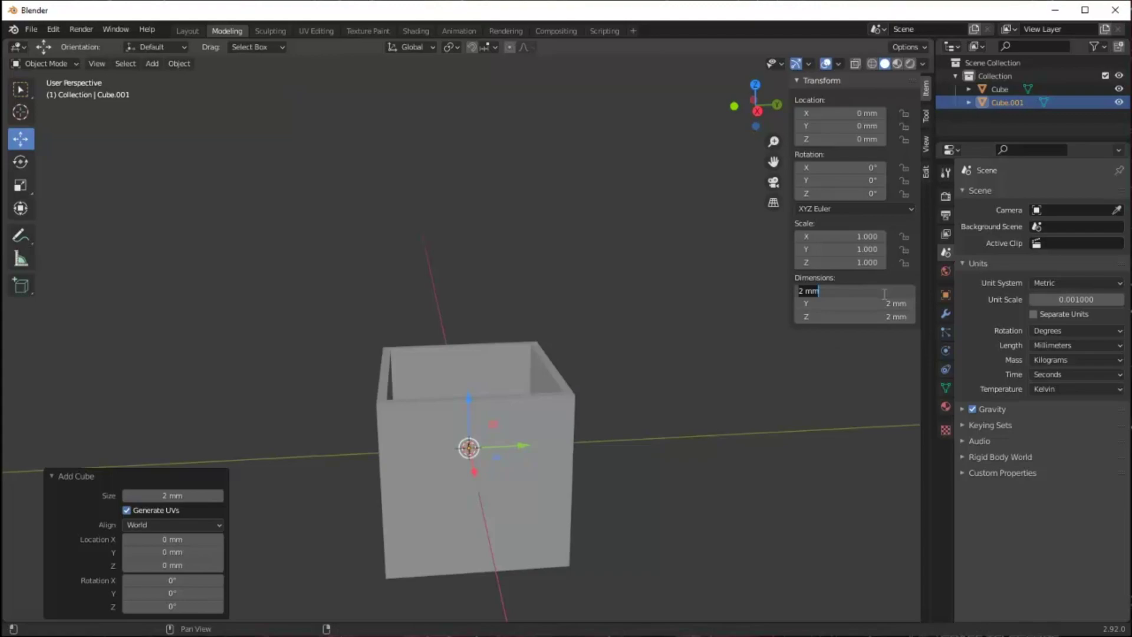
pyautogui.write('44')
pyautogui.press('Return')
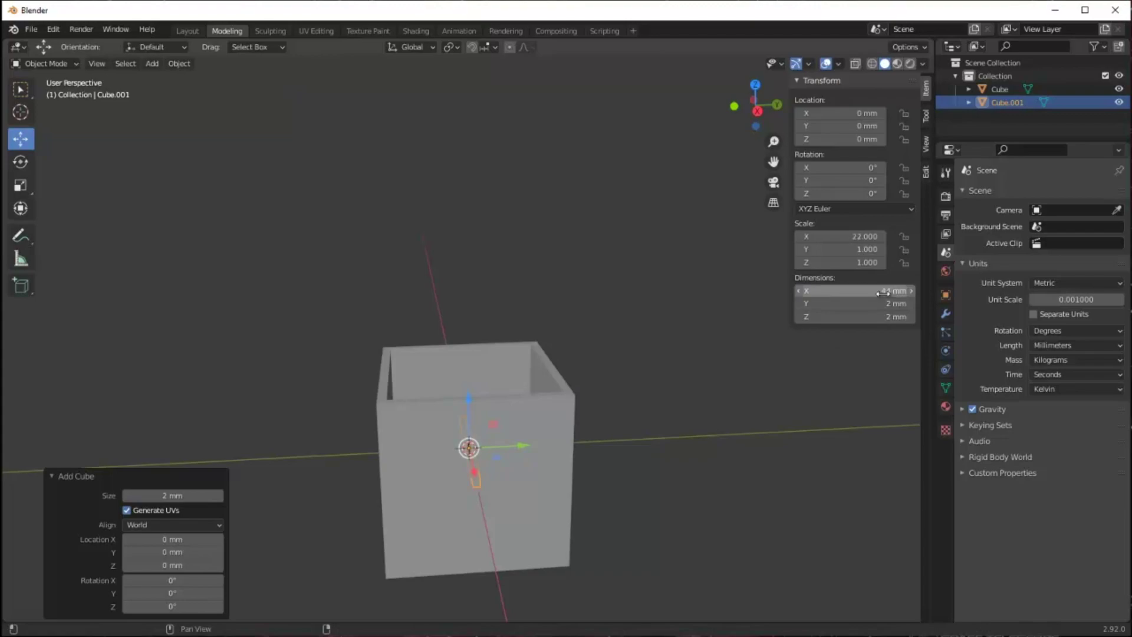
pyautogui.click(886, 304)
pyautogui.write('44')
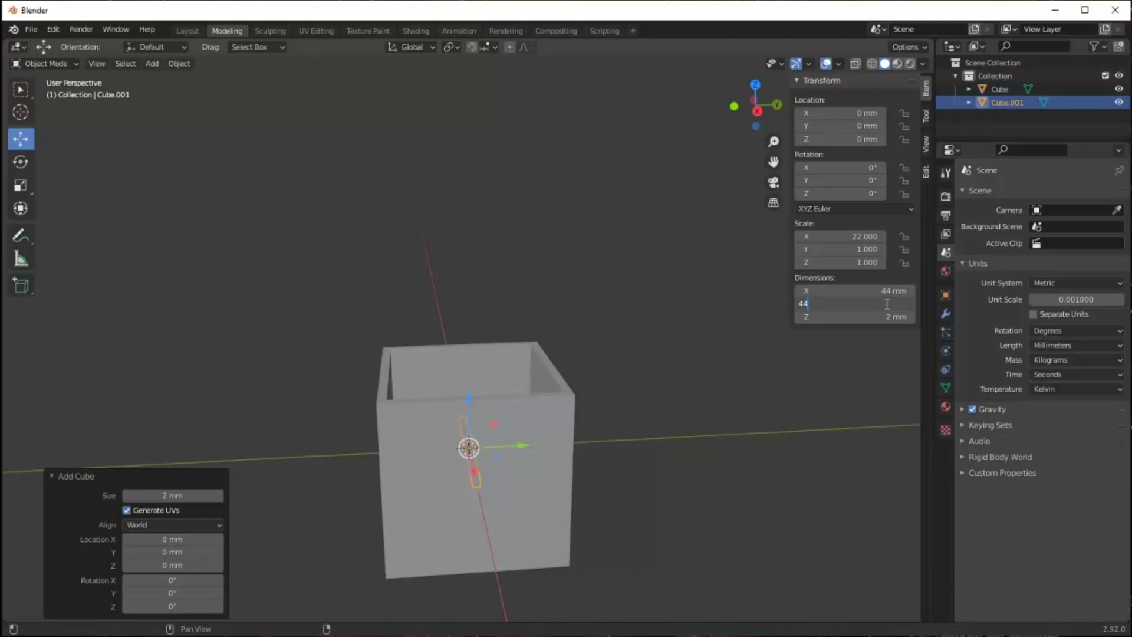
pyautogui.press('Return')
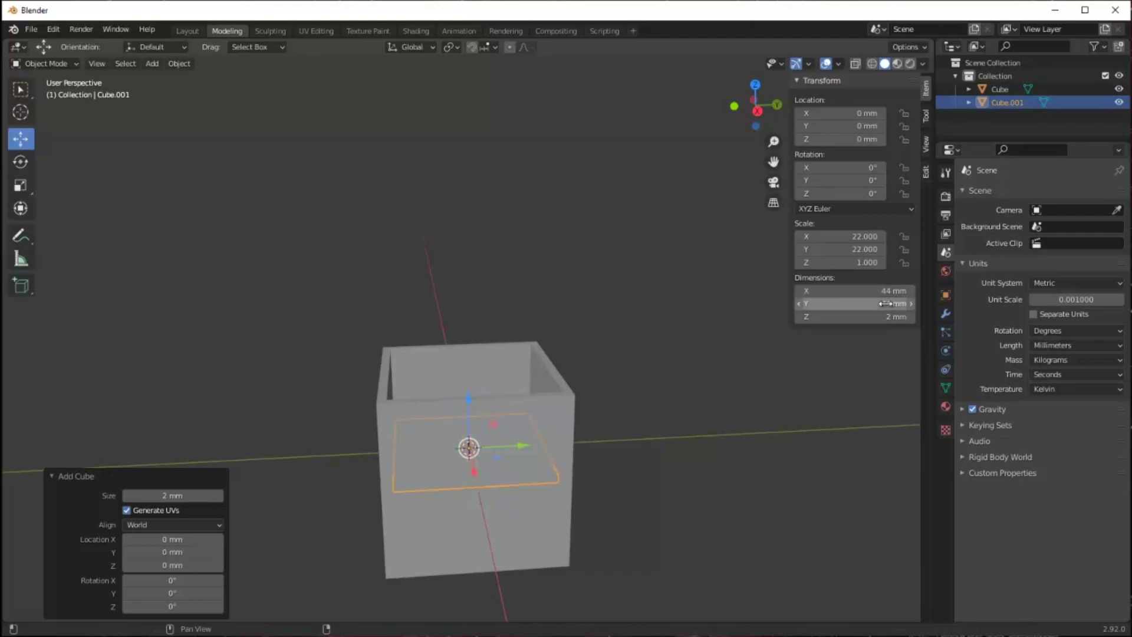
pyautogui.click(882, 318)
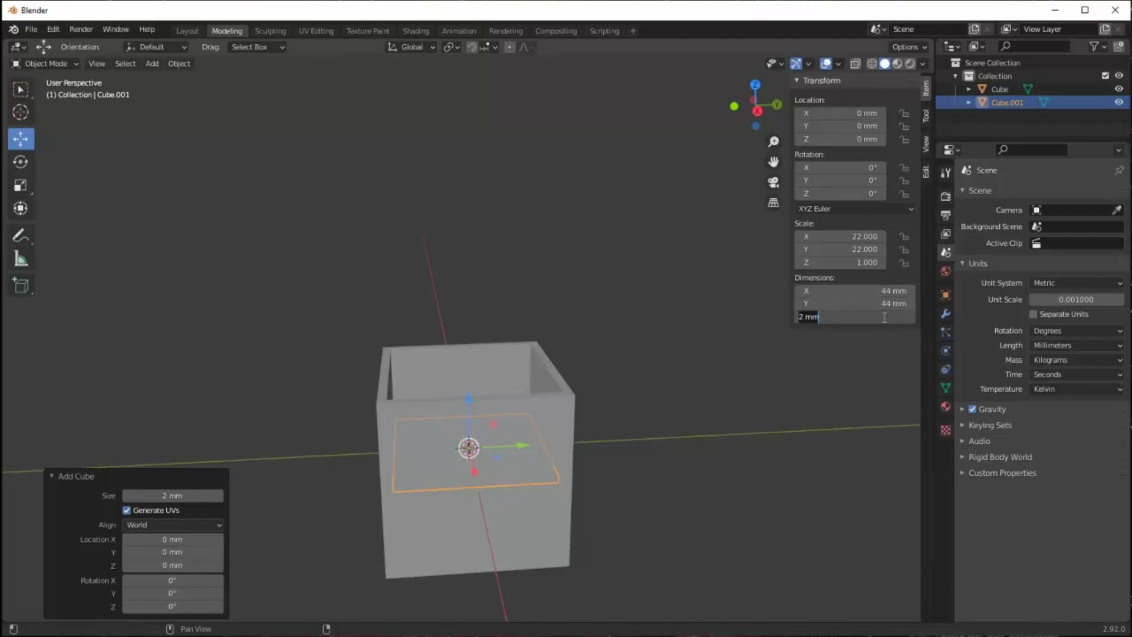
pyautogui.write('2.5')
pyautogui.press('Return')
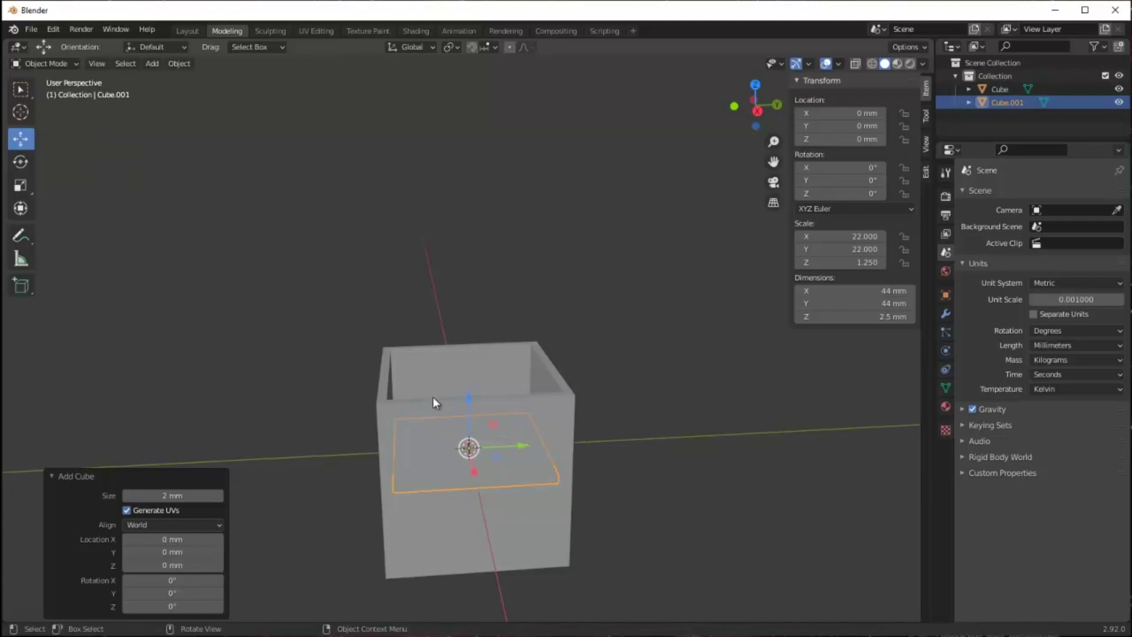
# Step: Raise the lid slab to Z 48.169 mm above the box
pyautogui.moveTo(467, 394); pyautogui.dragTo(478, 234)
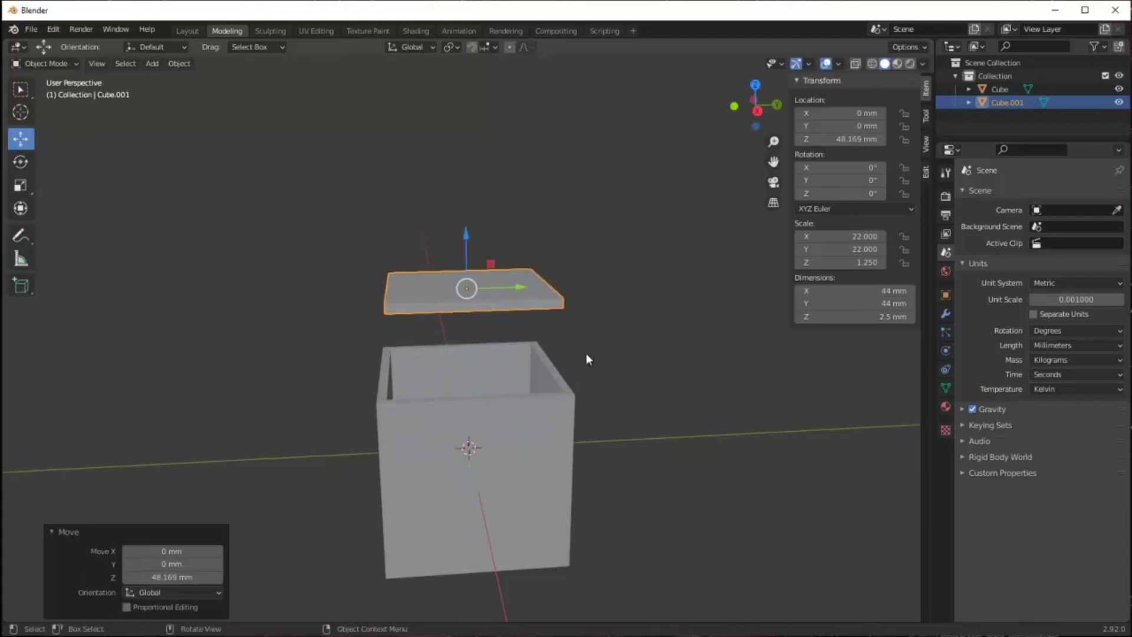
pyautogui.moveTo(586, 353)
pyautogui.mouseDown(button='middle')
pyautogui.moveTo(614, 322)
pyautogui.moveTo(596, 352)
pyautogui.mouseUp(button='middle')
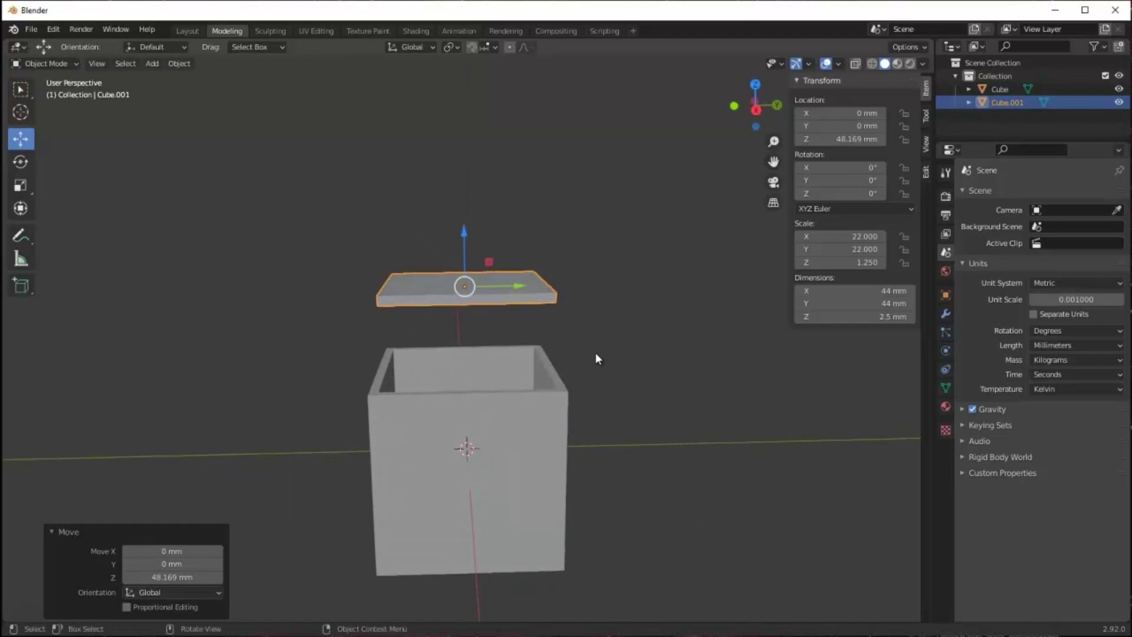
pyautogui.click(643, 373)
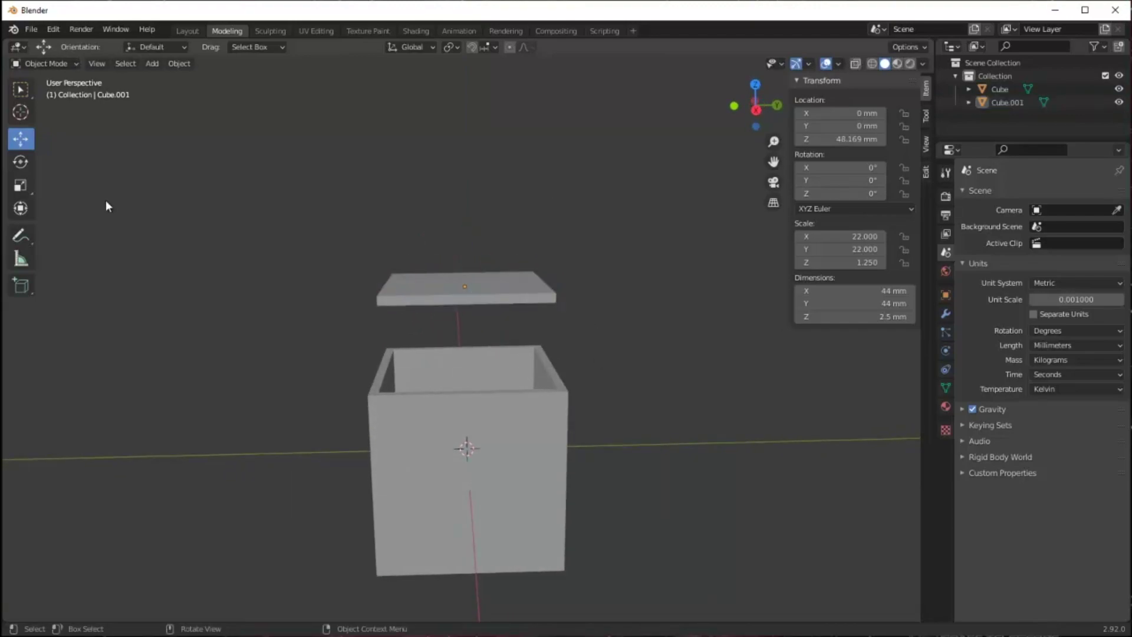
pyautogui.click(33, 29)
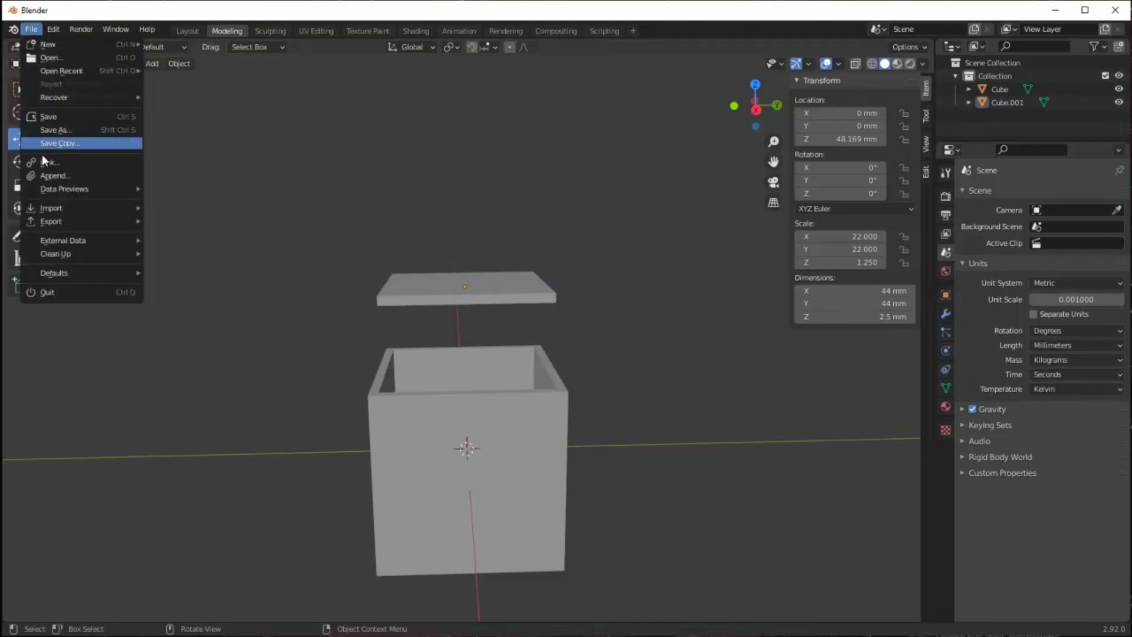
# Step: Import fortnite_getaway_llama_jewel.stl as an STL model at the origin
pyautogui.moveTo(59, 212)
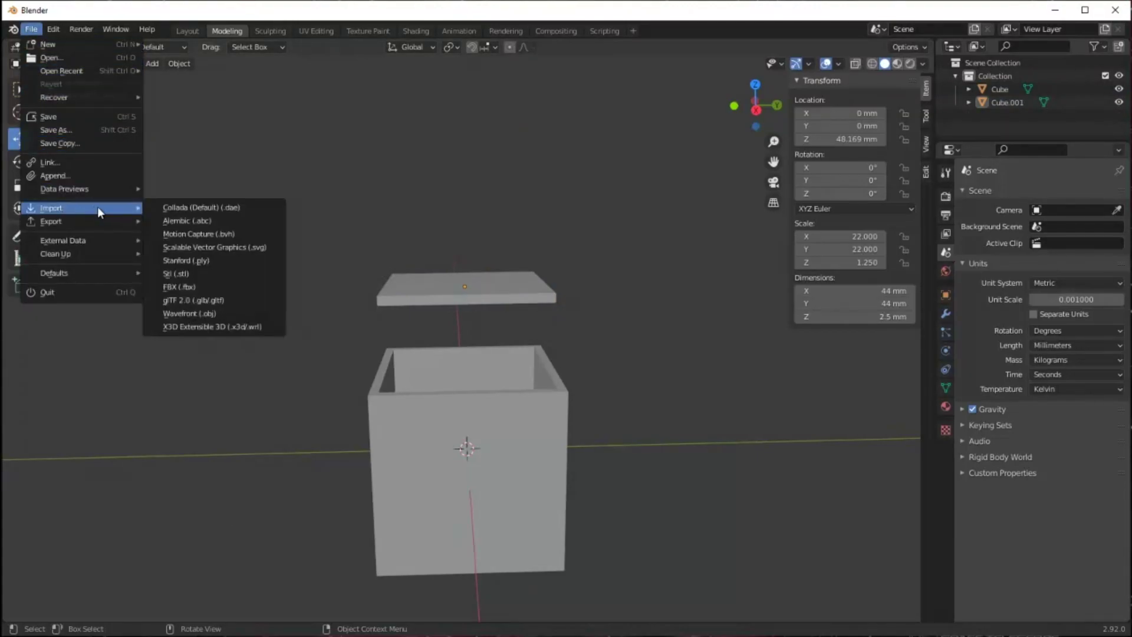
pyautogui.click(204, 272)
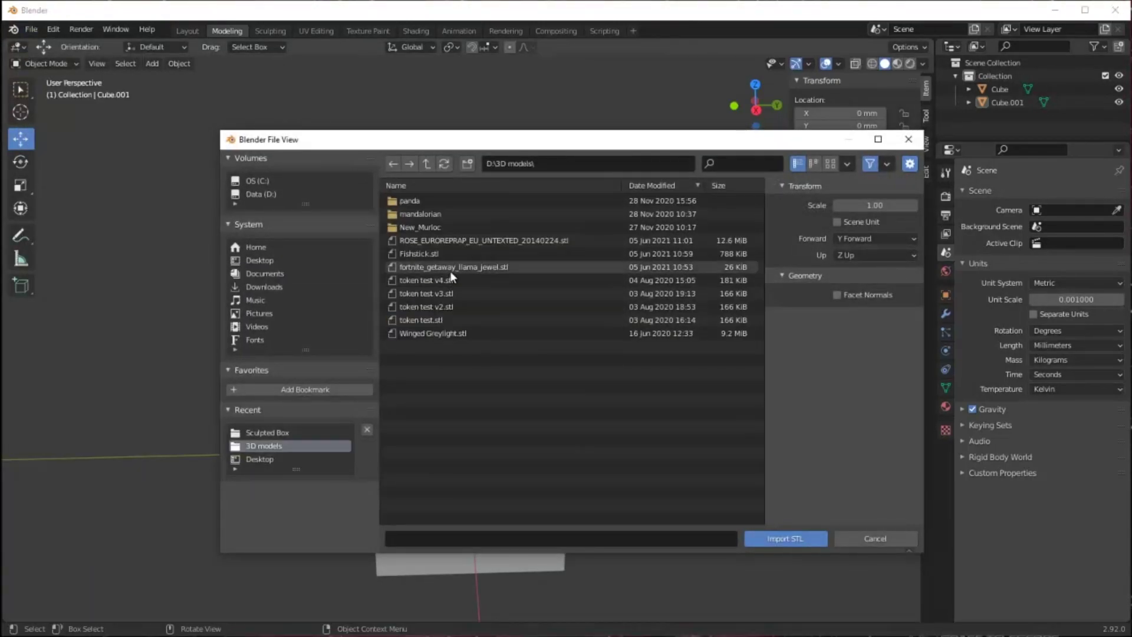
pyautogui.click(451, 268)
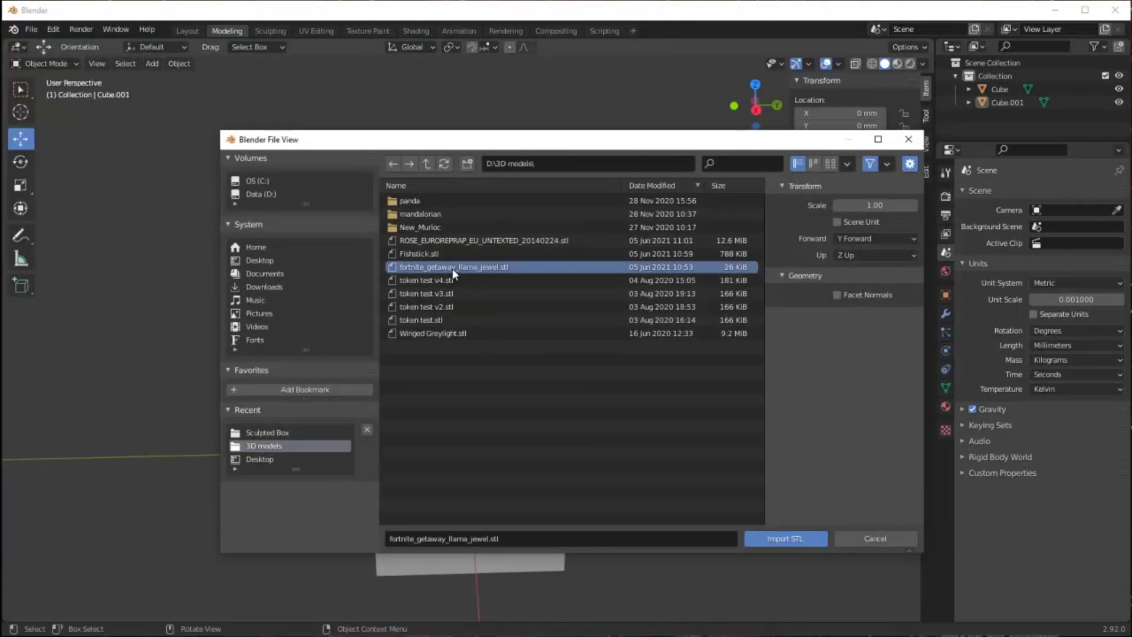
pyautogui.click(780, 539)
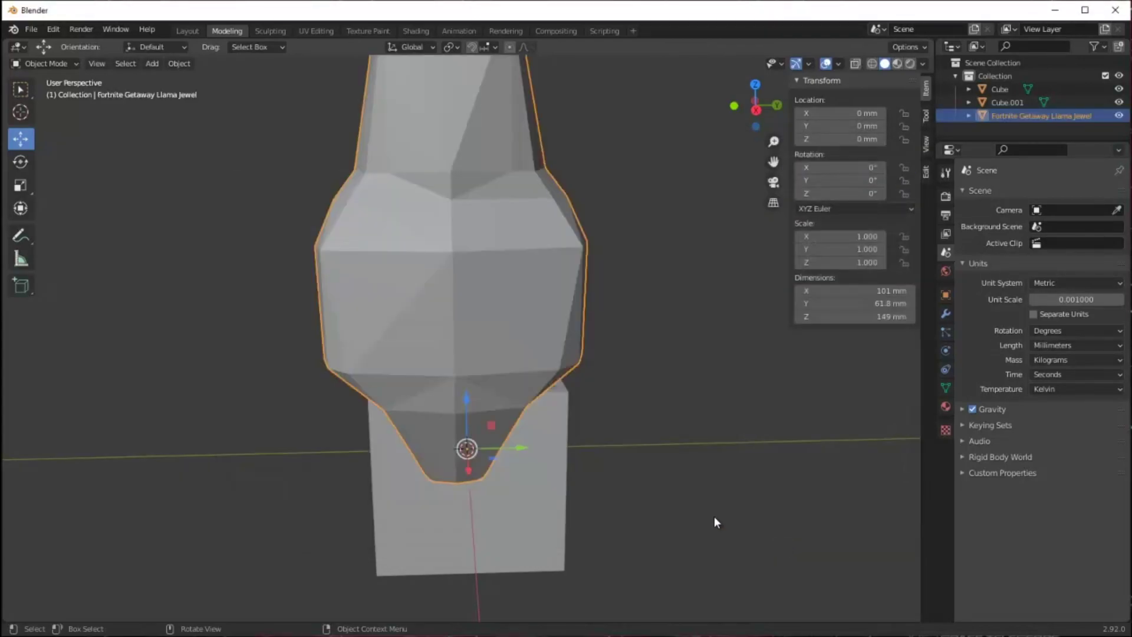
pyautogui.scroll(-5, 714, 517)
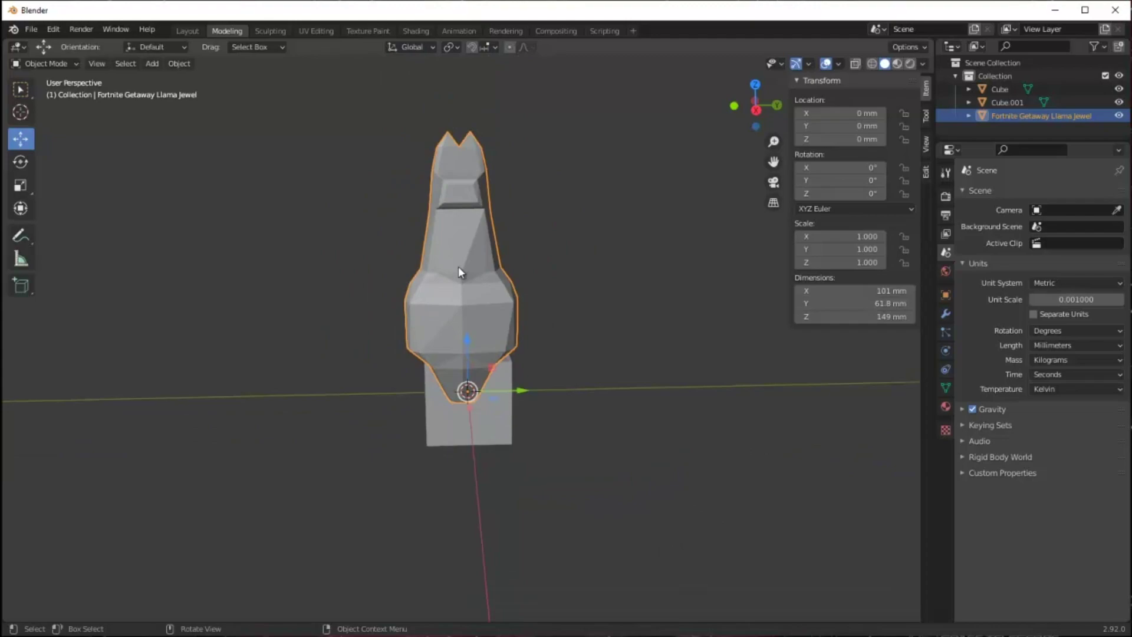
pyautogui.moveTo(632, 336); pyautogui.dragTo(515, 353, button='middle')
pyautogui.hotkey('shift', 'space')
pyautogui.press('s')
pyautogui.click(772, 542)
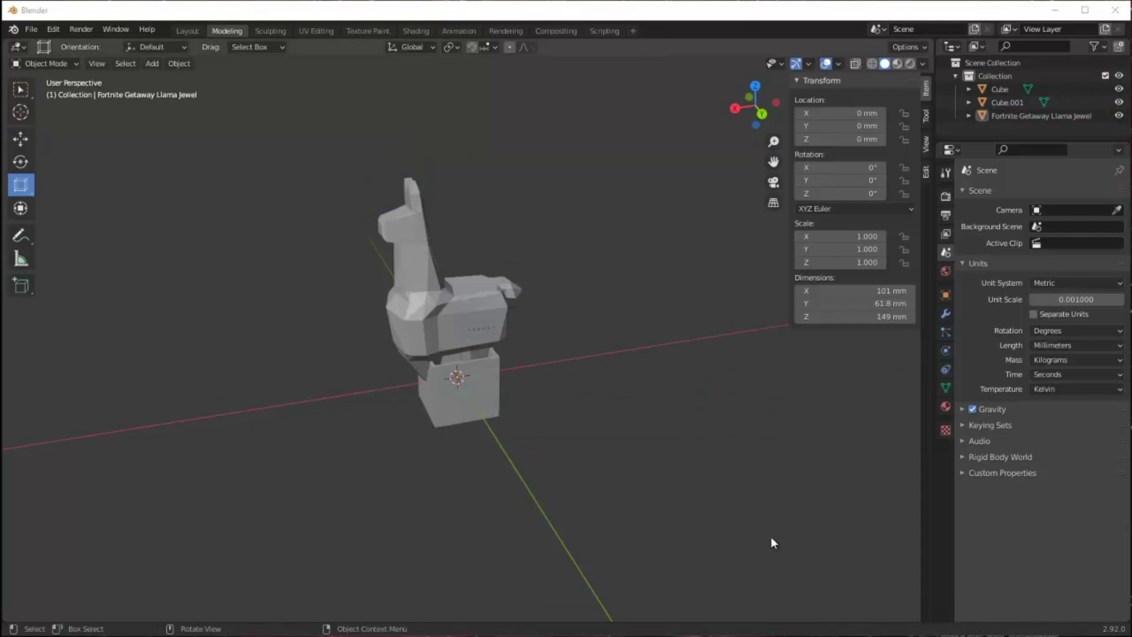
# Step: Select the llama with the cage-style Scale tool active
pyautogui.scroll(1, 589, 426)
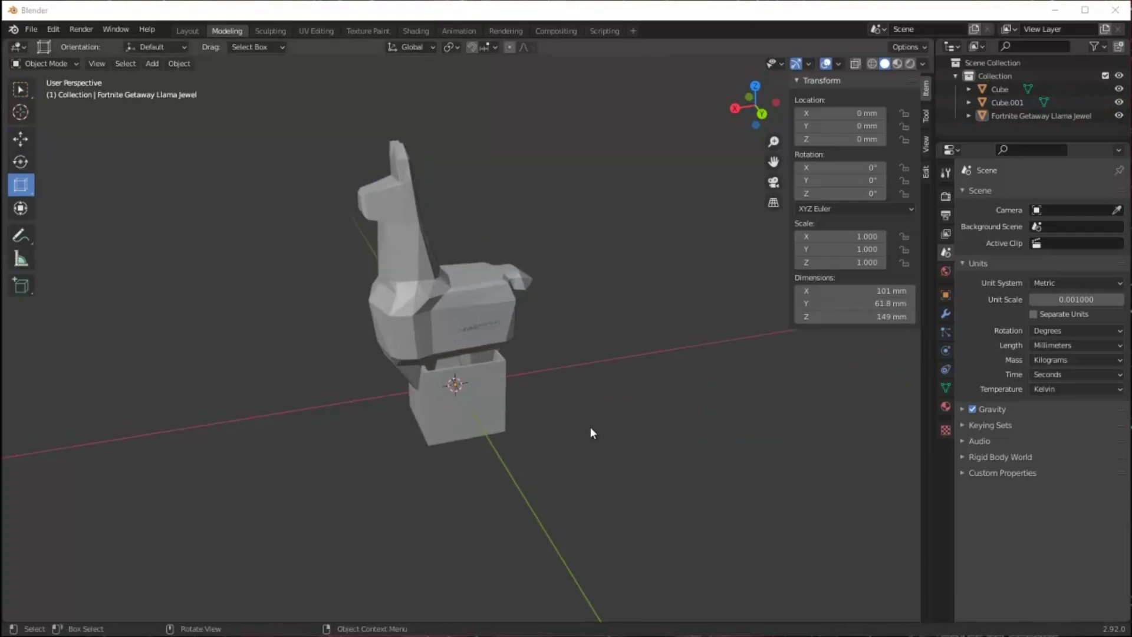
pyautogui.scroll(1, 591, 427)
pyautogui.click(412, 288)
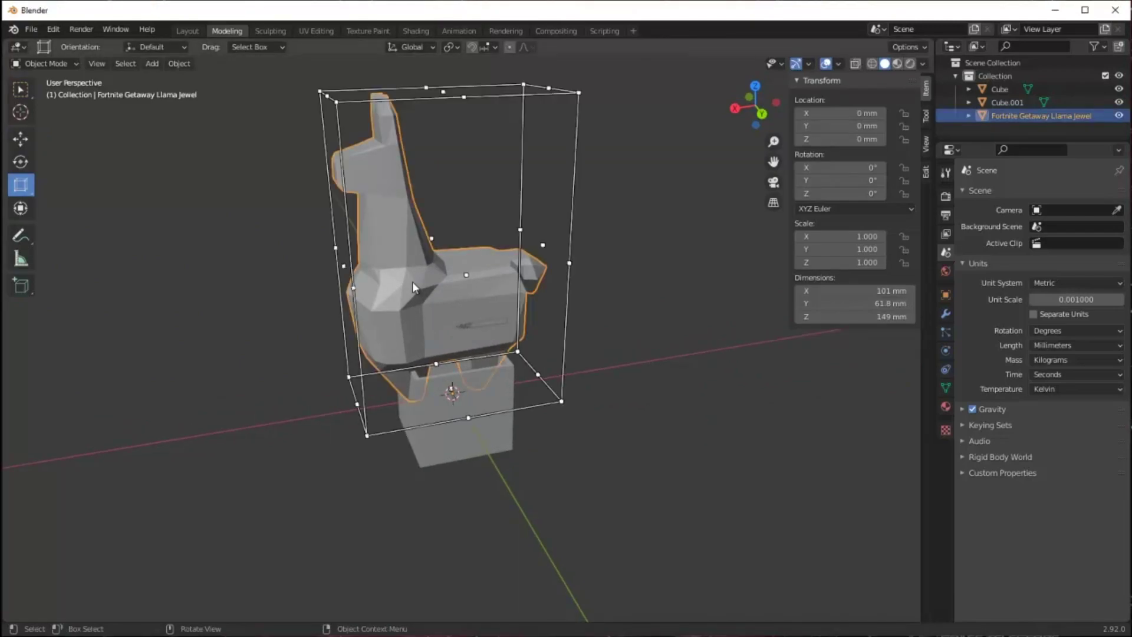
pyautogui.click(20, 188)
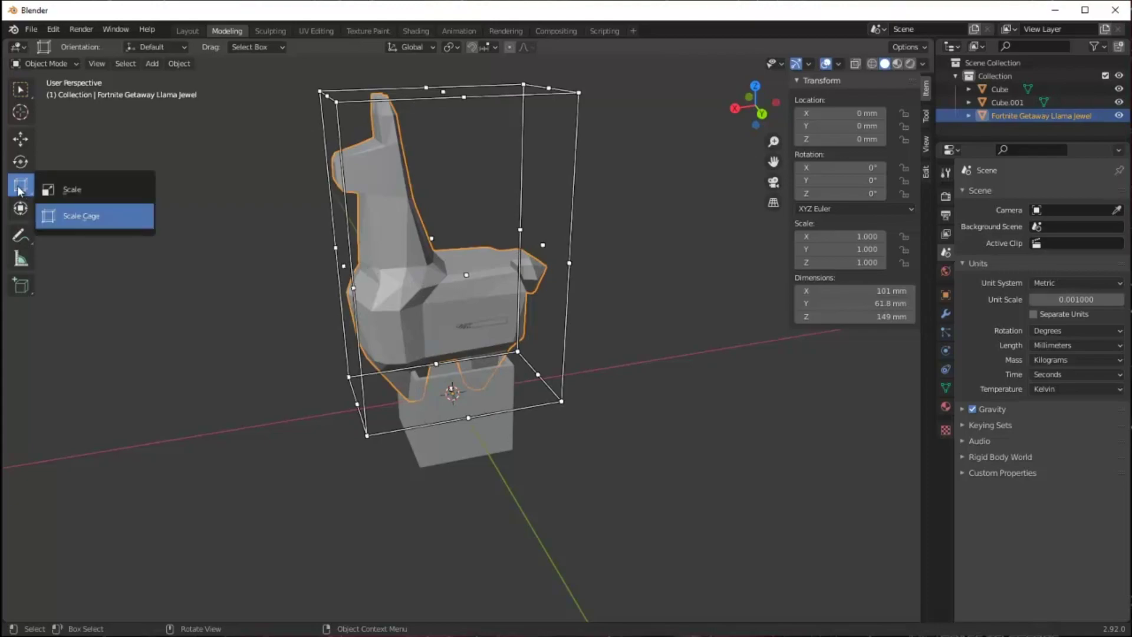
pyautogui.click(20, 187)
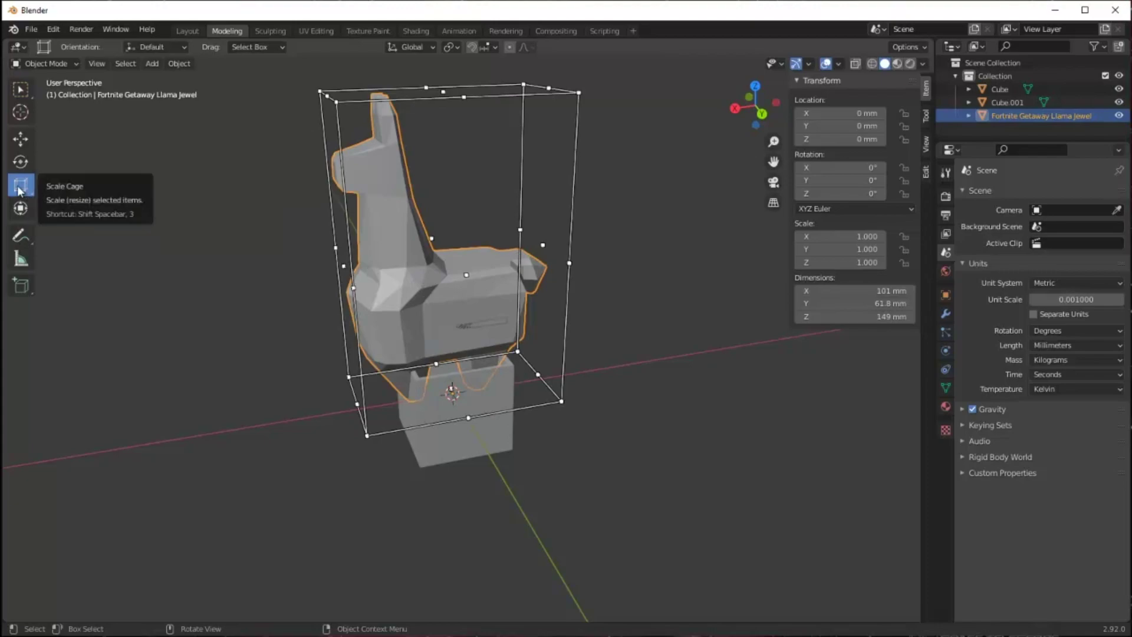
pyautogui.click(336, 103)
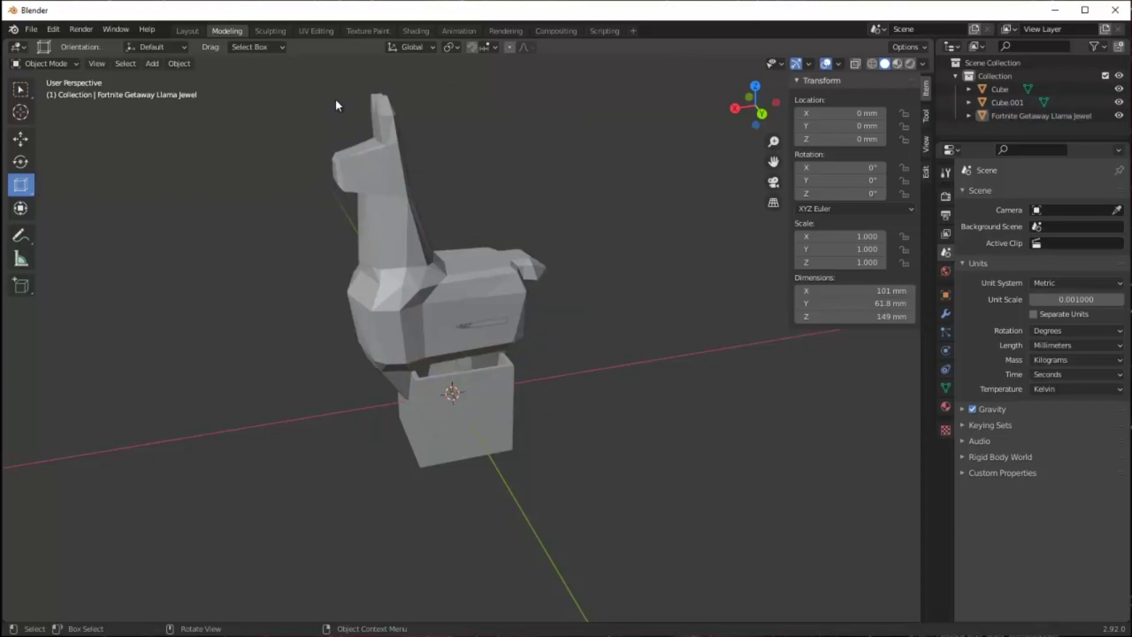
pyautogui.click(380, 211)
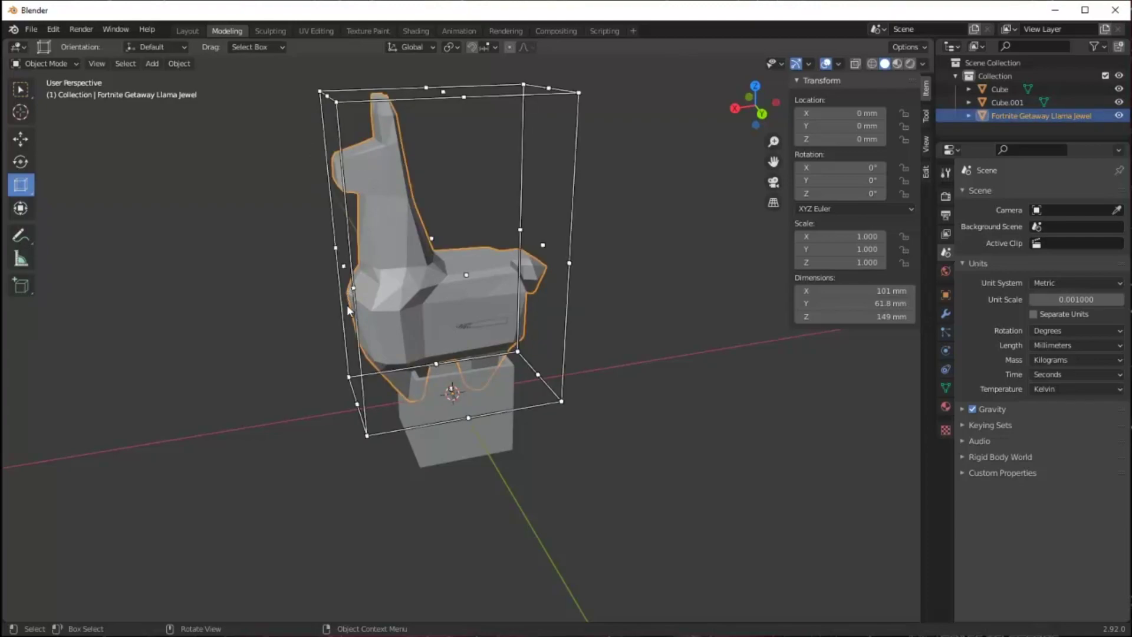
pyautogui.click(366, 438)
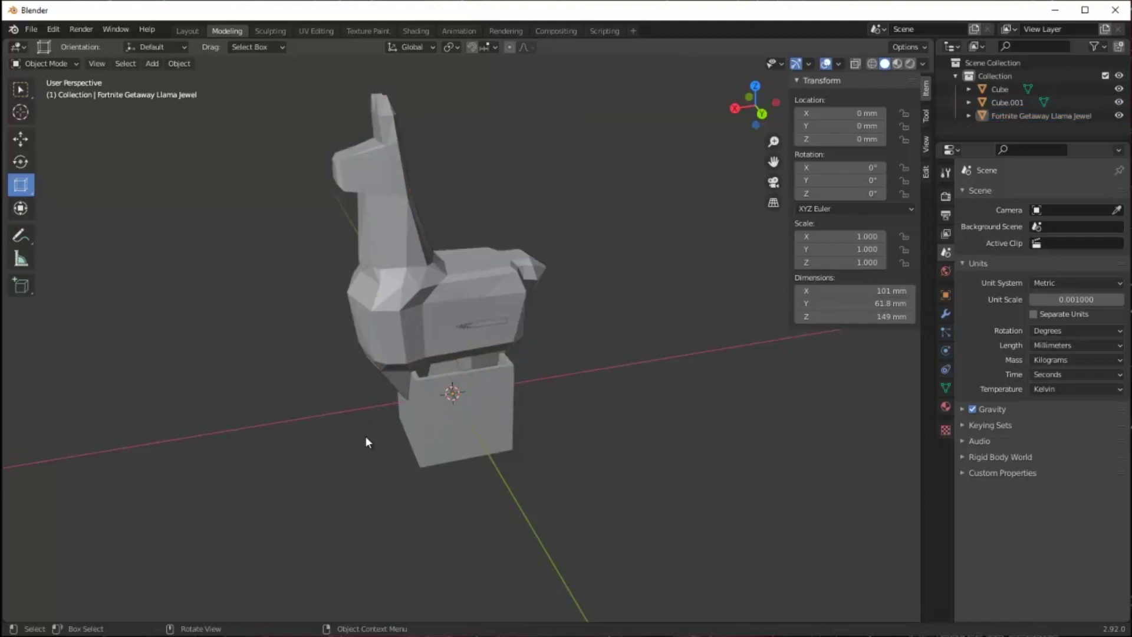
pyautogui.click(426, 337)
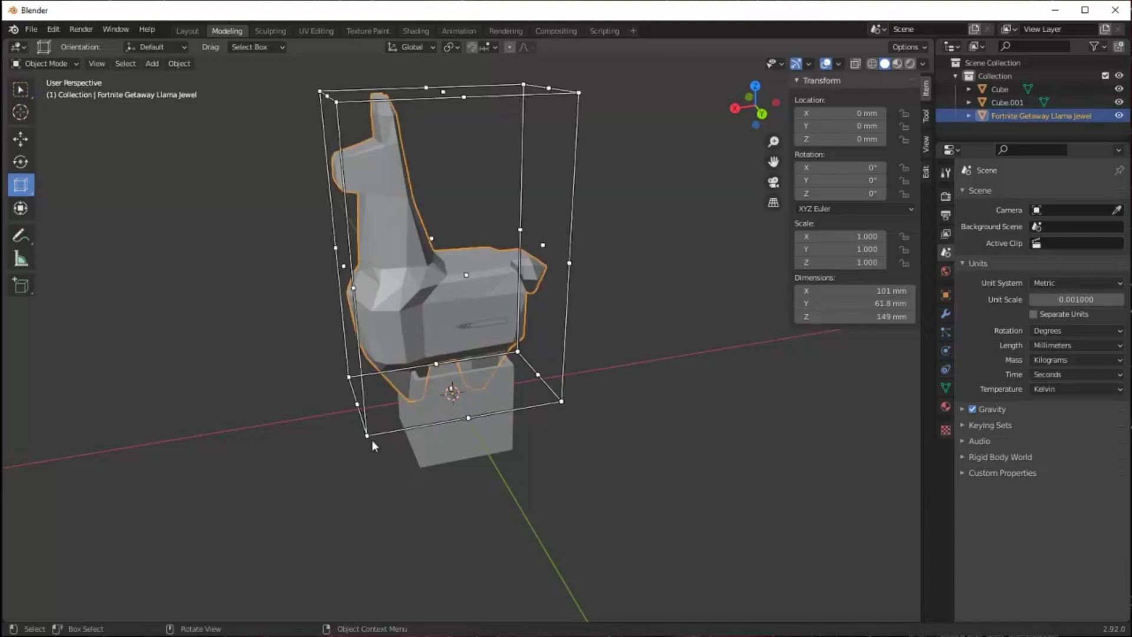
pyautogui.scroll(5, 365, 461)
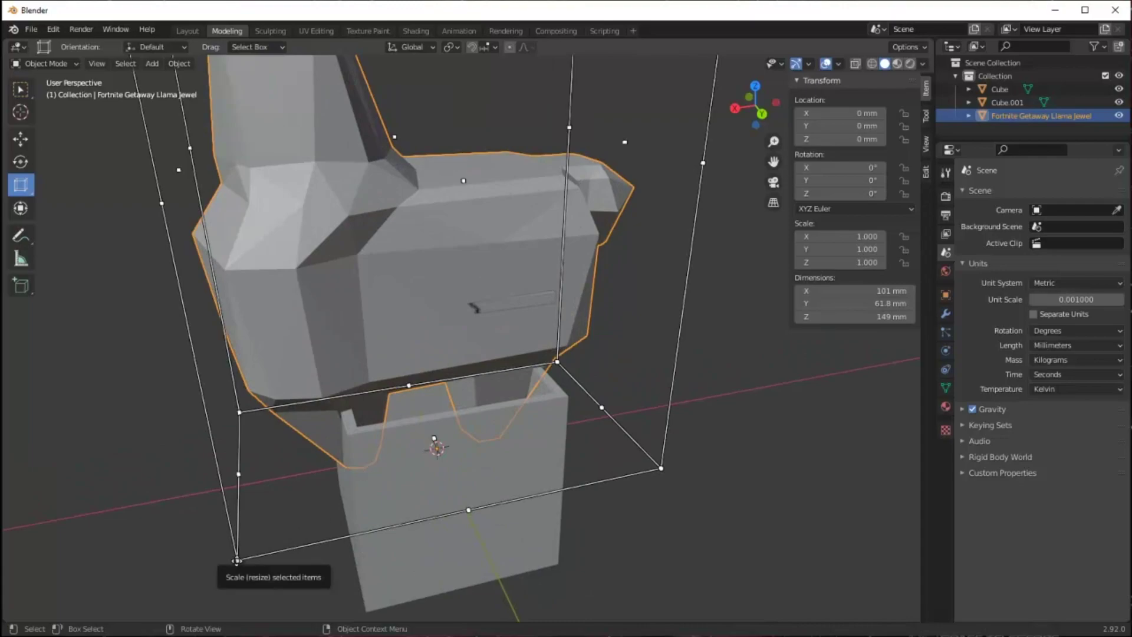
# Step: Shrink the llama to about 0.76 scale around its centre
pyautogui.moveTo(236, 560); pyautogui.dragTo(372, 307)
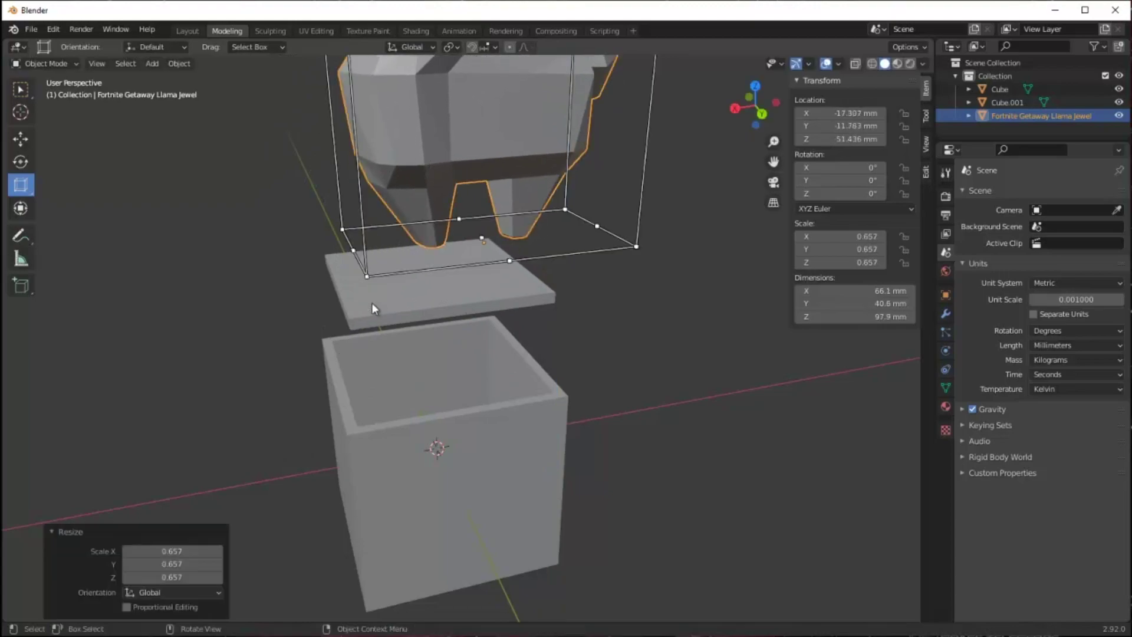
pyautogui.scroll(-3, 674, 543)
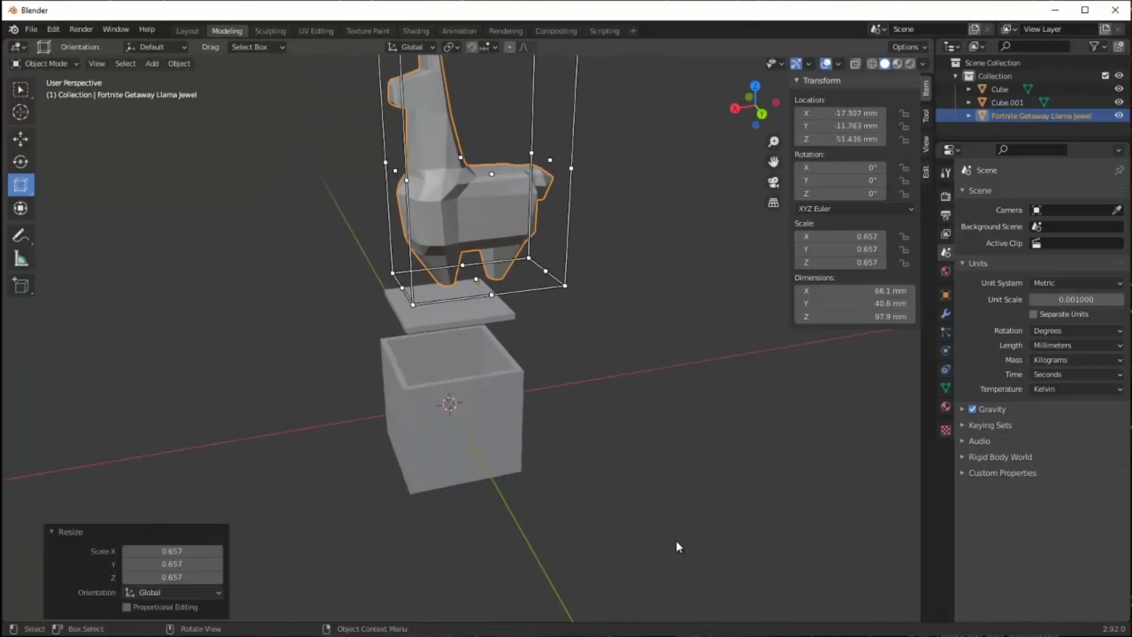
pyautogui.scroll(-2, 678, 547)
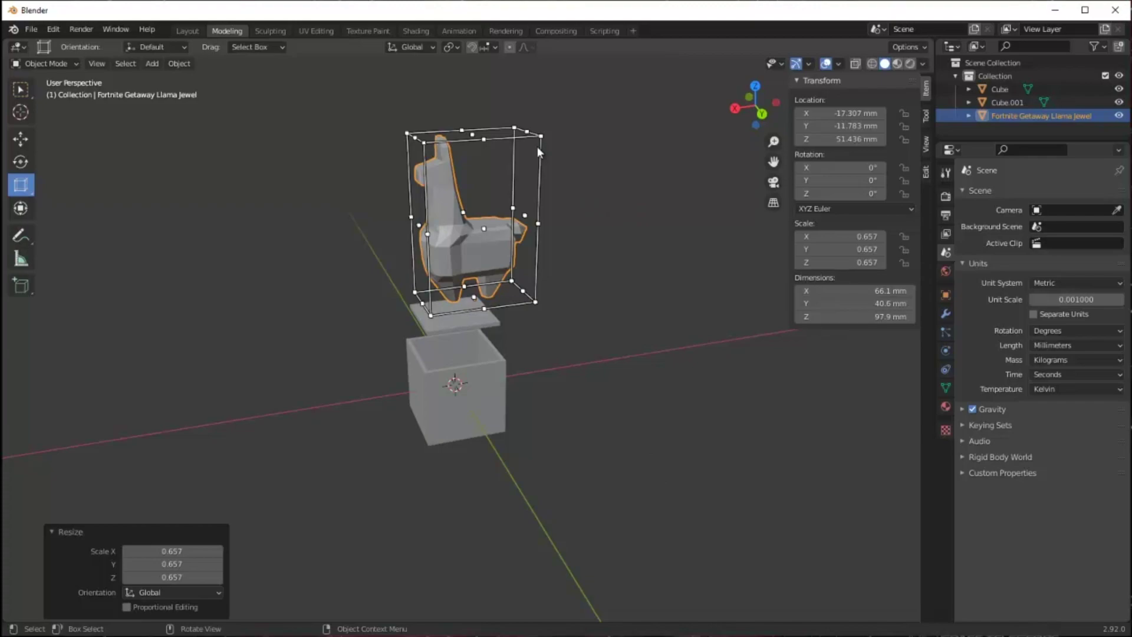
pyautogui.scroll(3, 580, 160)
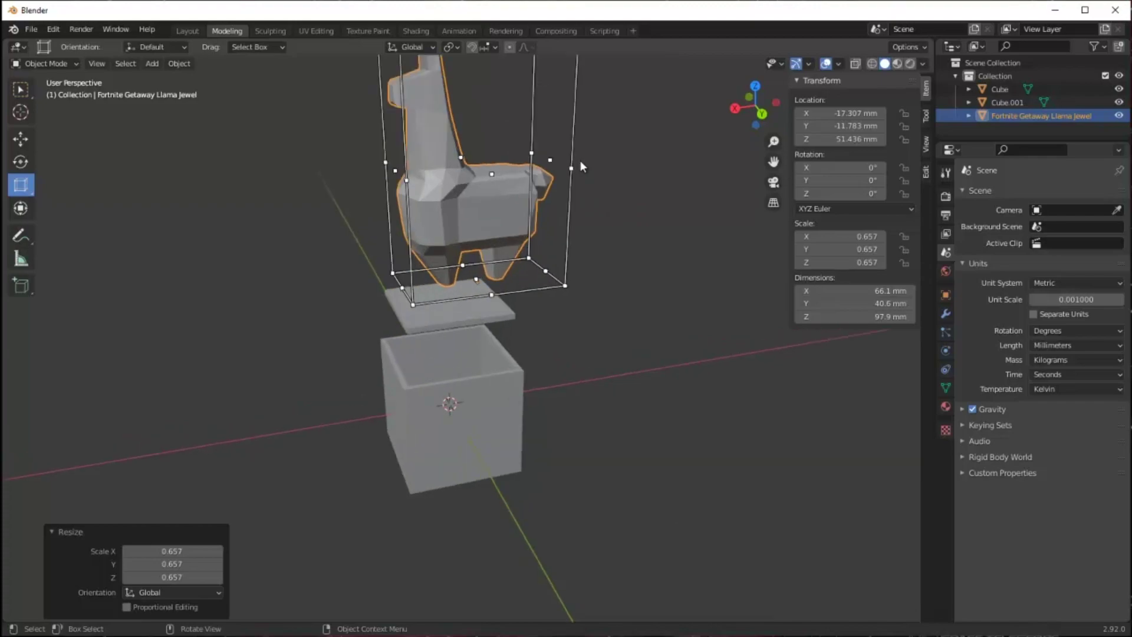
pyautogui.scroll(2, 580, 160)
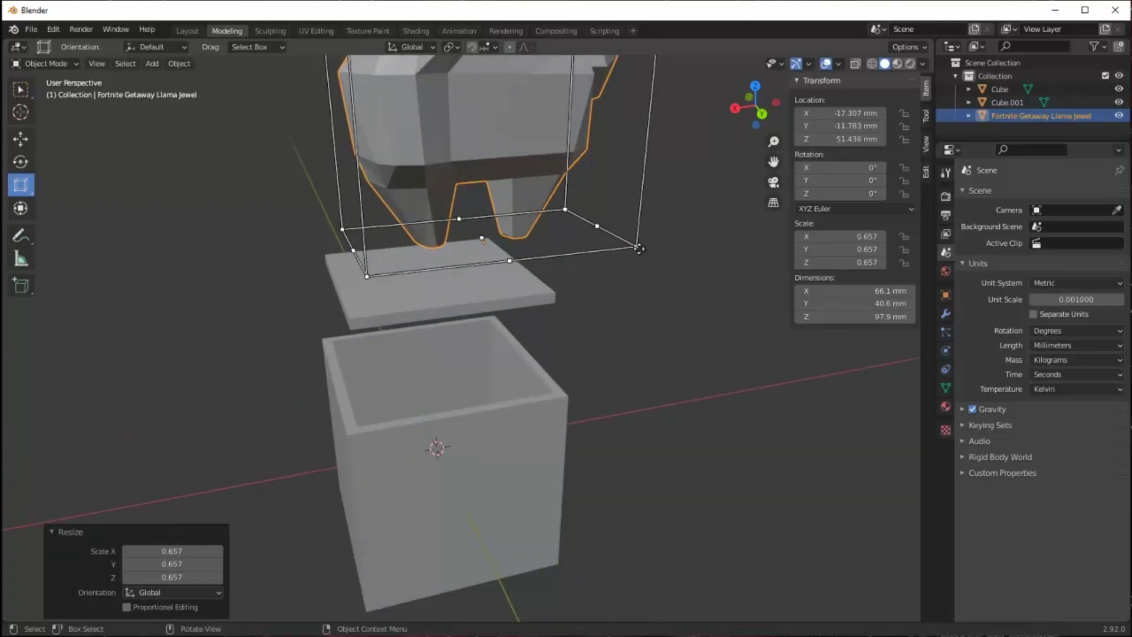
pyautogui.press('s')
pyautogui.click(548, 151)
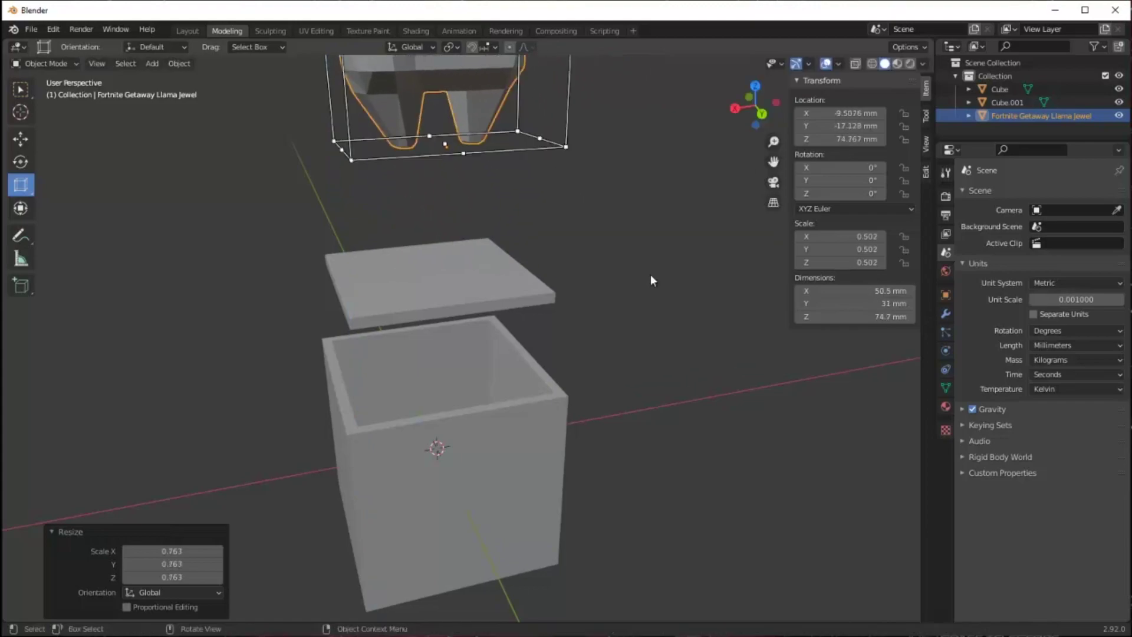
# Step: Shrink the llama further to about 0.242 scale, roughly 36 mm tall, above the lid
pyautogui.scroll(-5, 718, 348)
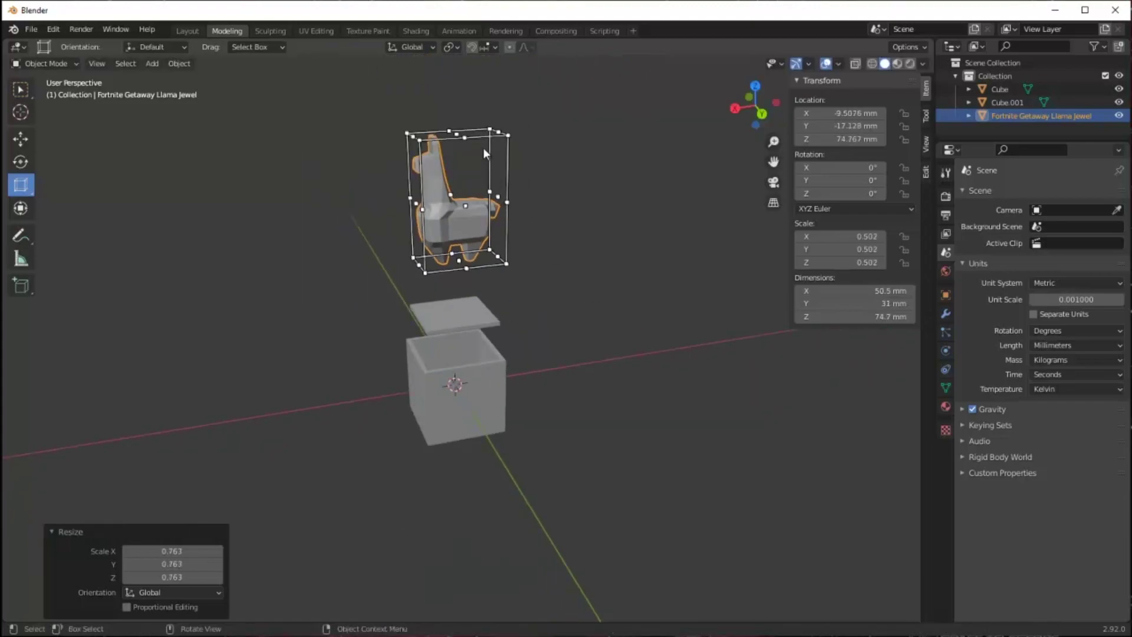
pyautogui.scroll(1, 524, 148)
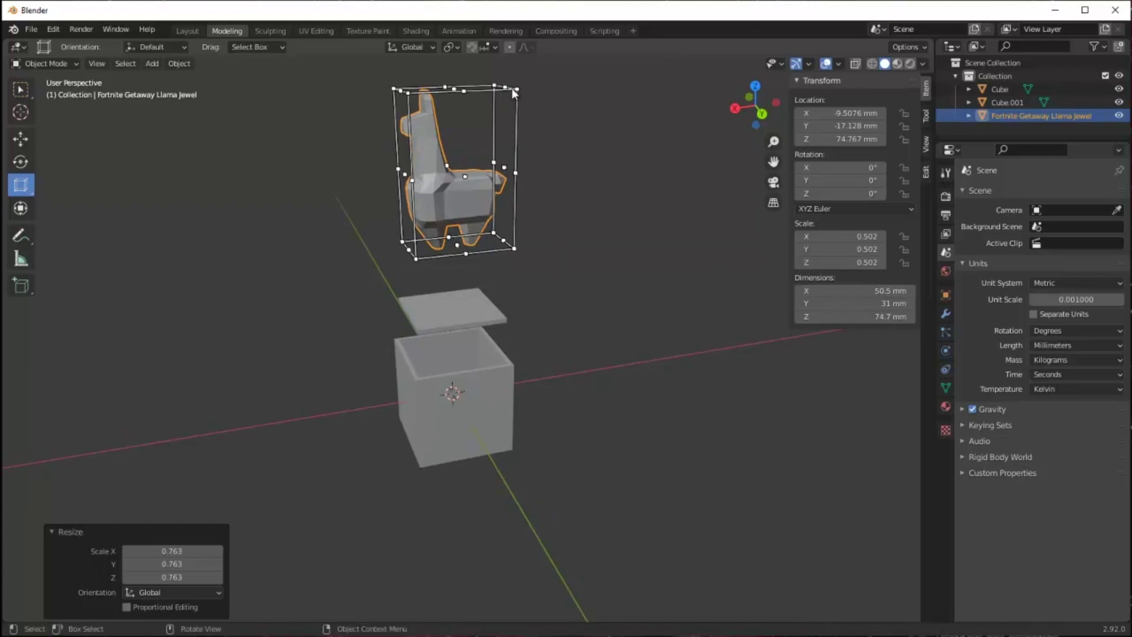
pyautogui.scroll(5, 382, 93)
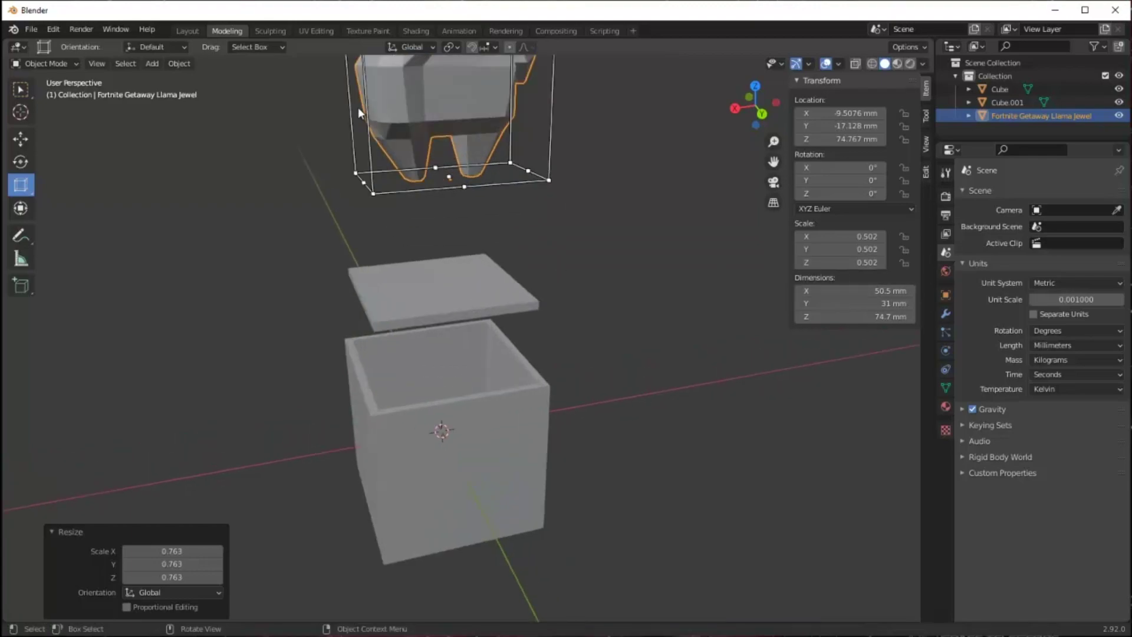
pyautogui.moveTo(258, 111); pyautogui.dragTo(299, 508, button='middle')
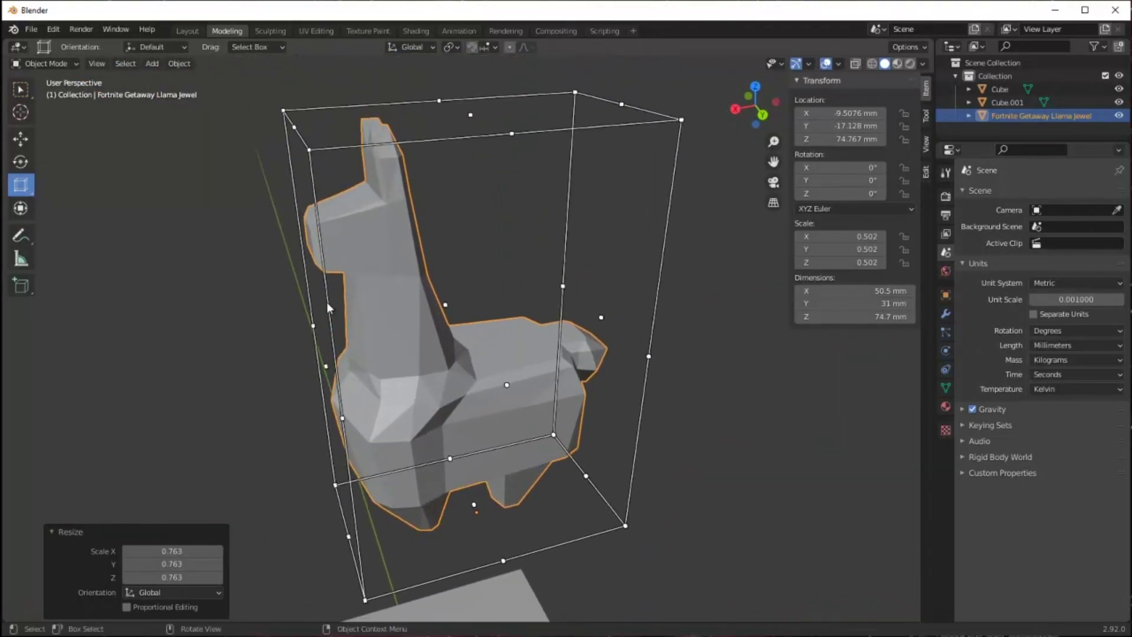
pyautogui.moveTo(308, 150); pyautogui.dragTo(425, 307)
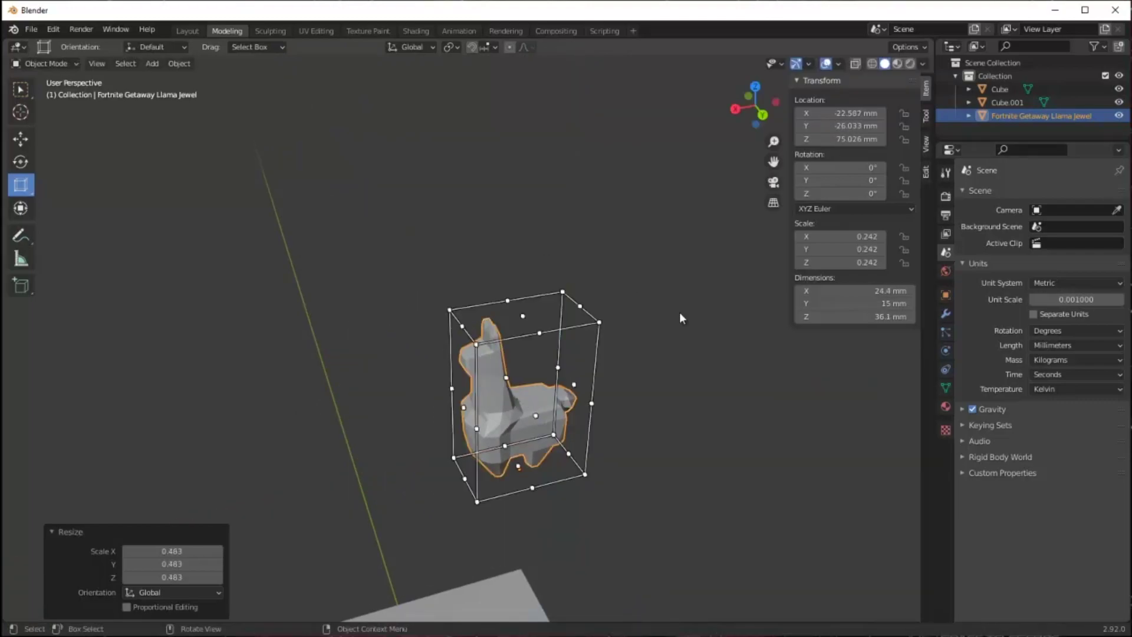
pyautogui.scroll(-4, 711, 351)
pyautogui.scroll(-1, 660, 416)
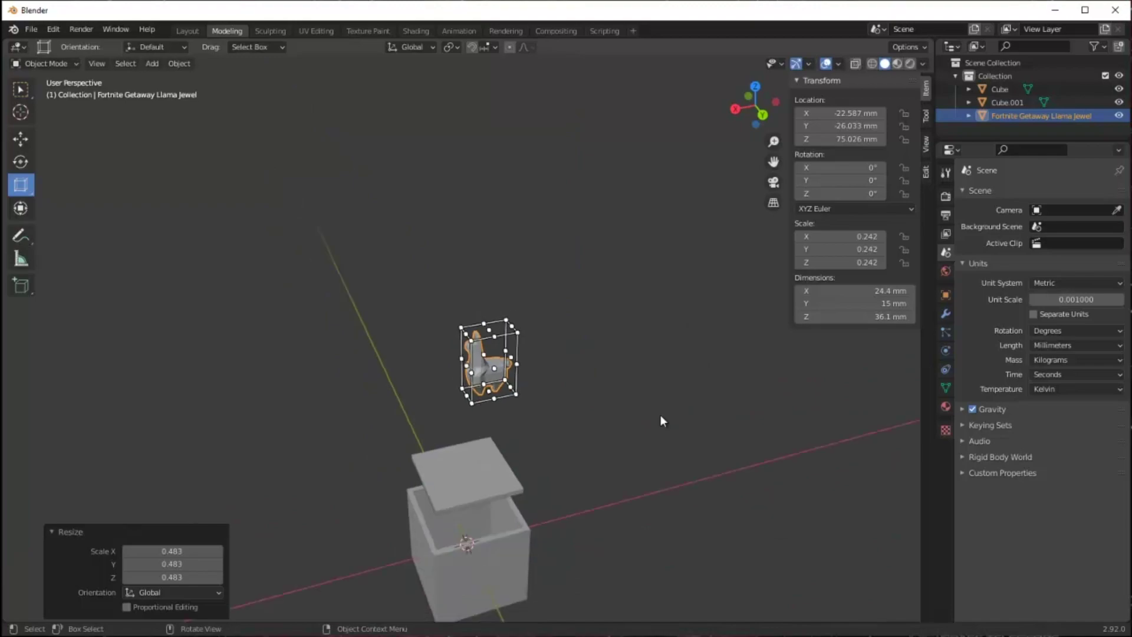
pyautogui.click(624, 422)
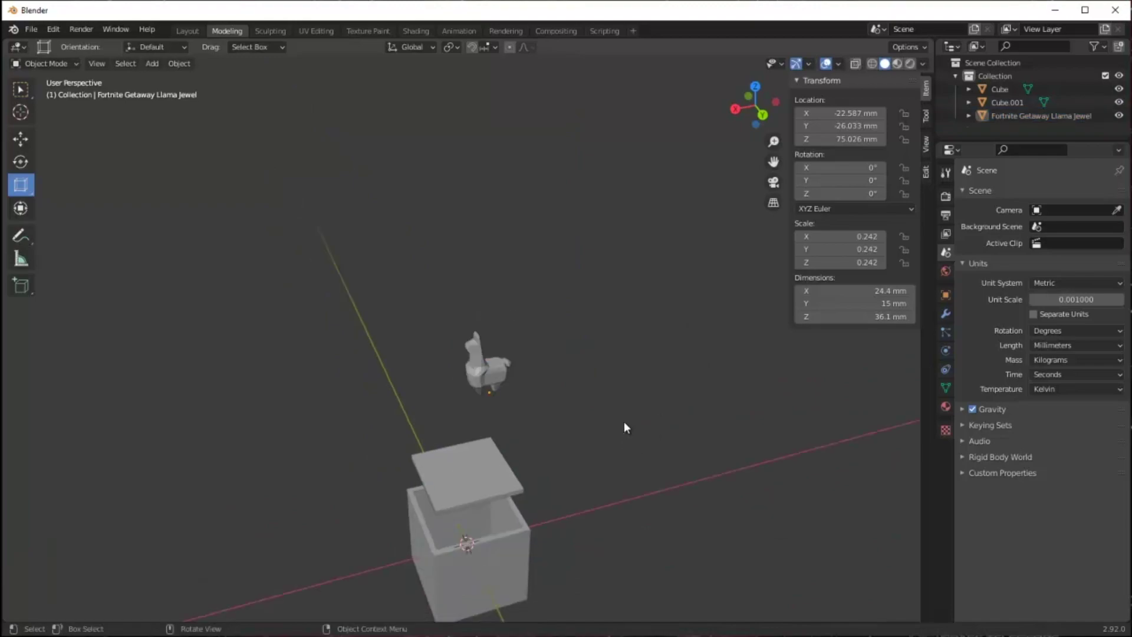
pyautogui.moveTo(617, 443); pyautogui.dragTo(596, 384, button='middle')
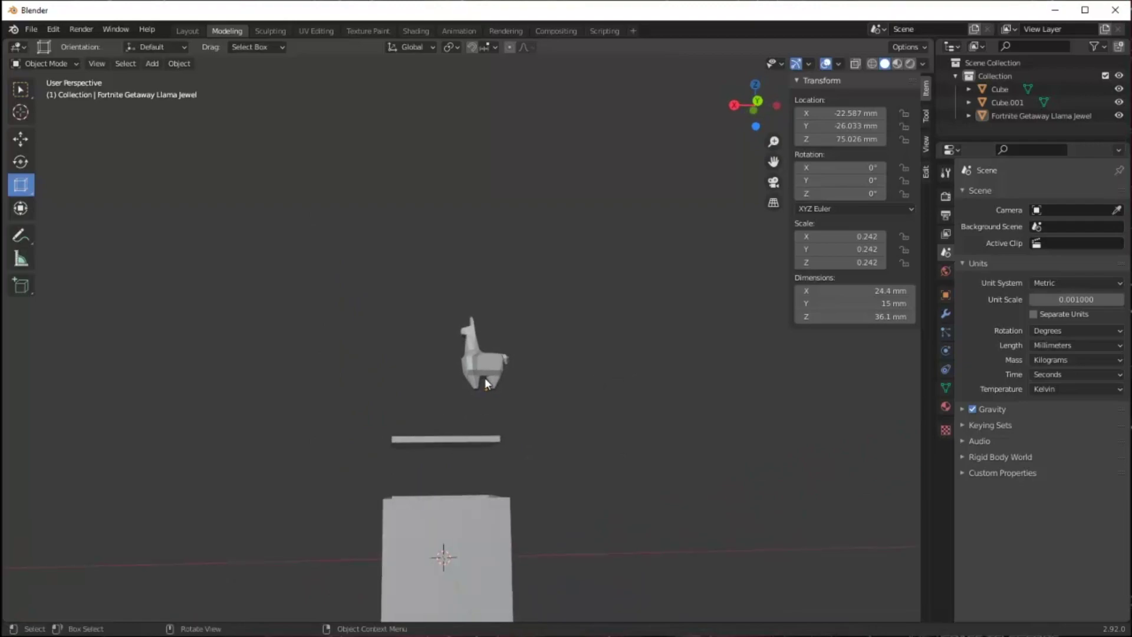
# Step: Clear the llama's location and scale so it sits at the origin at scale 1
pyautogui.click(480, 360)
pyautogui.hotkey('alt', 's')
pyautogui.hotkey('alt', 'g')
pyautogui.press('w')
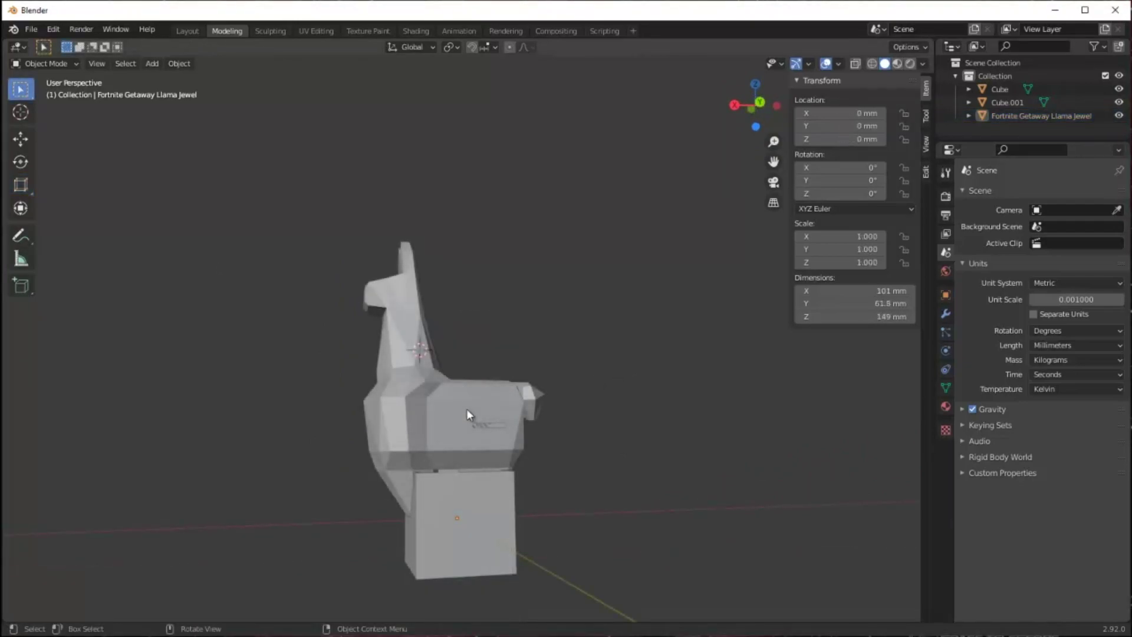
pyautogui.click(466, 408)
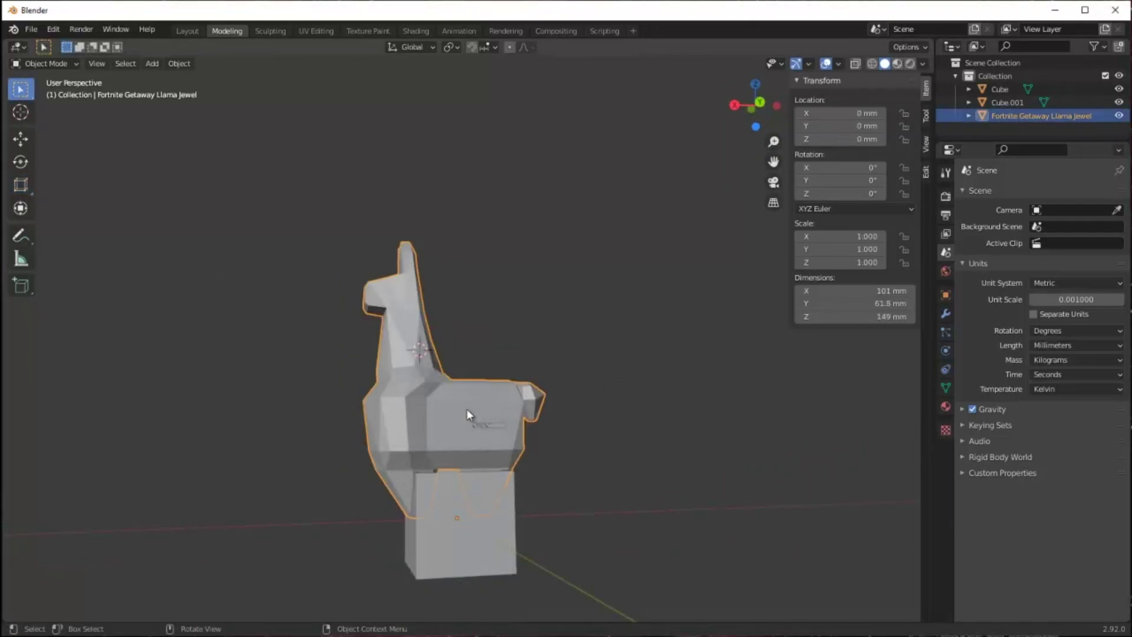
# Step: Set the llama's X, Y and Z scale to 0.25, making it 25.2 × 15.4 × 37.2 mm
pyautogui.click(868, 236)
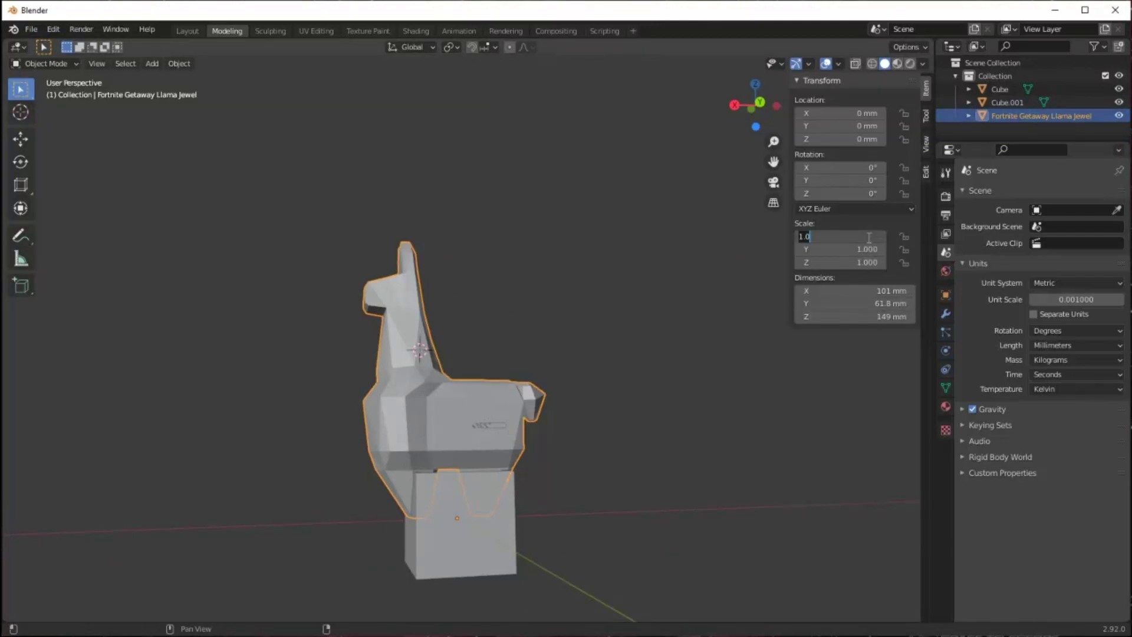
pyautogui.write('.25')
pyautogui.press('Return')
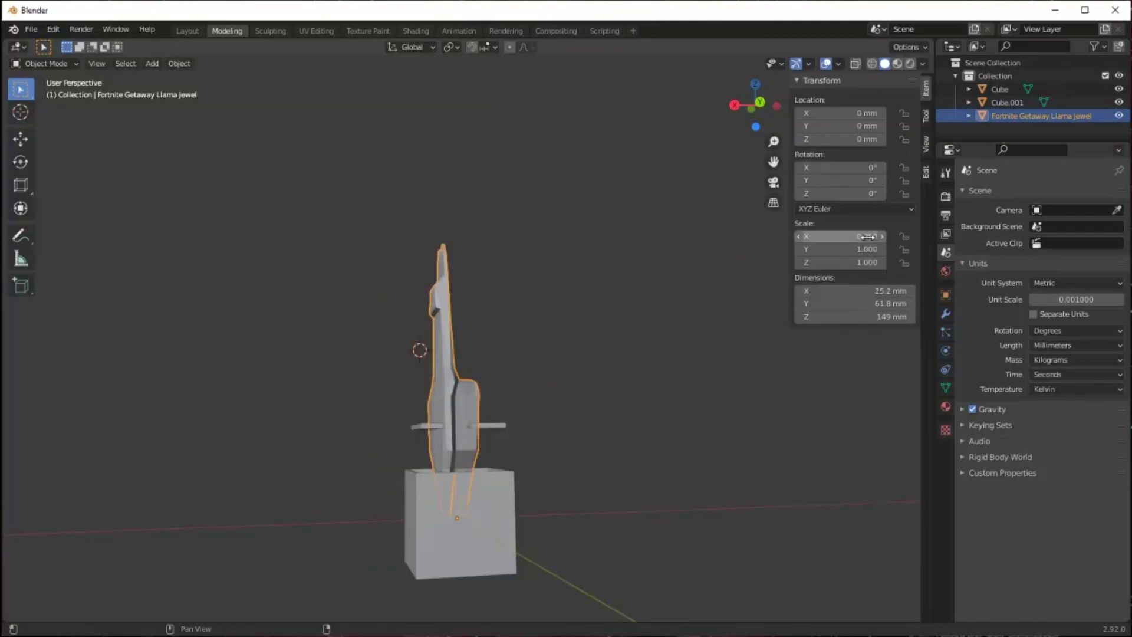
pyautogui.click(870, 251)
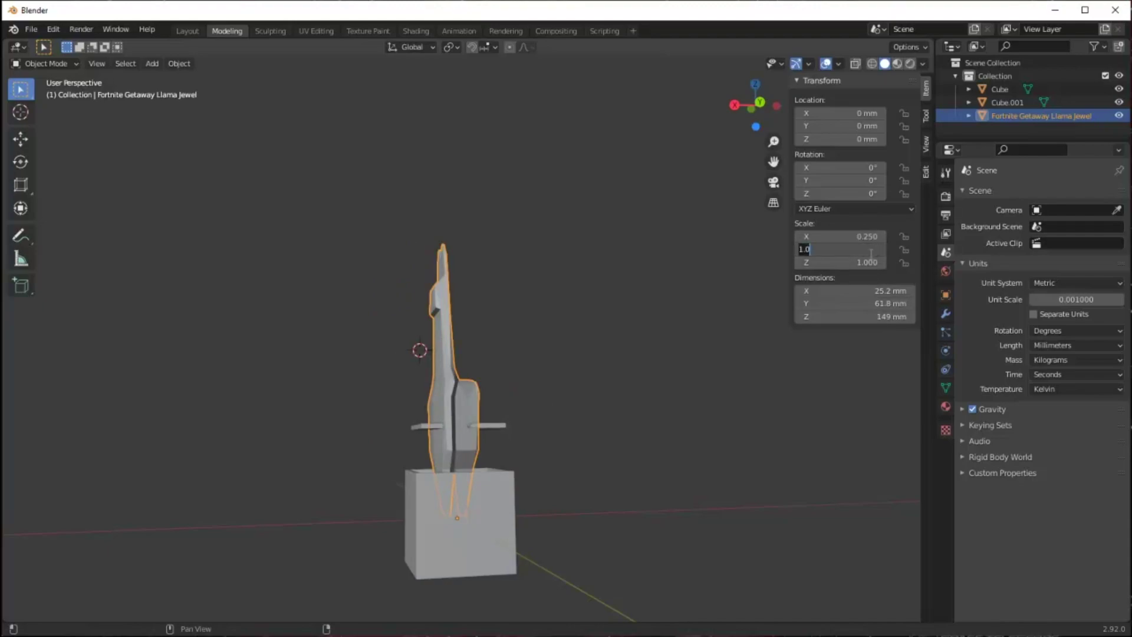
pyautogui.write('0.25')
pyautogui.press('Return')
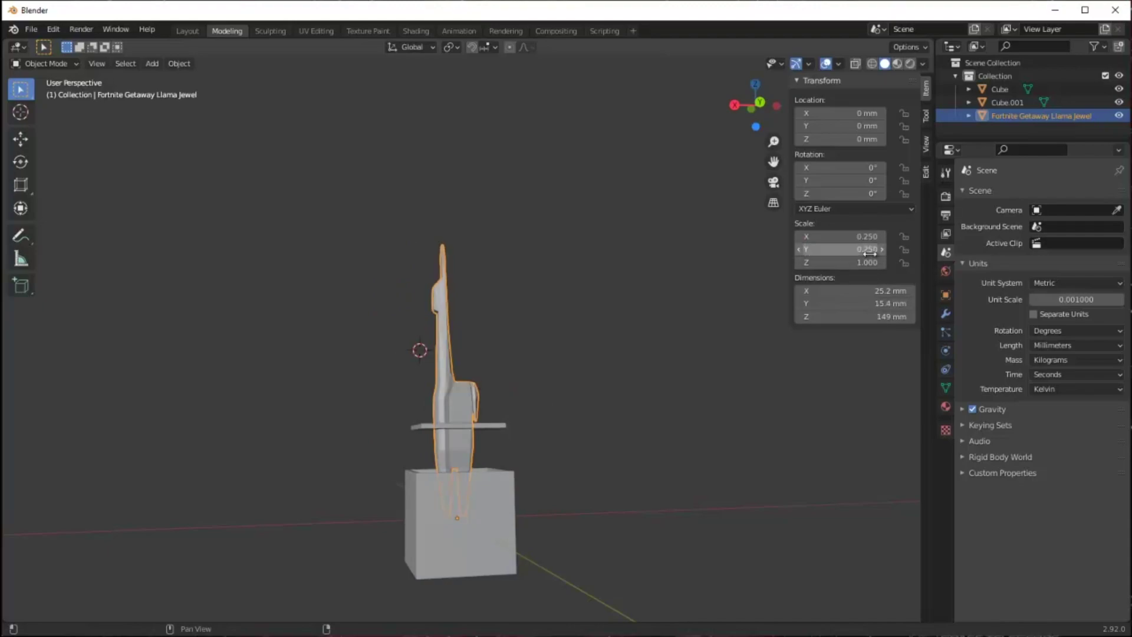
pyautogui.click(867, 269)
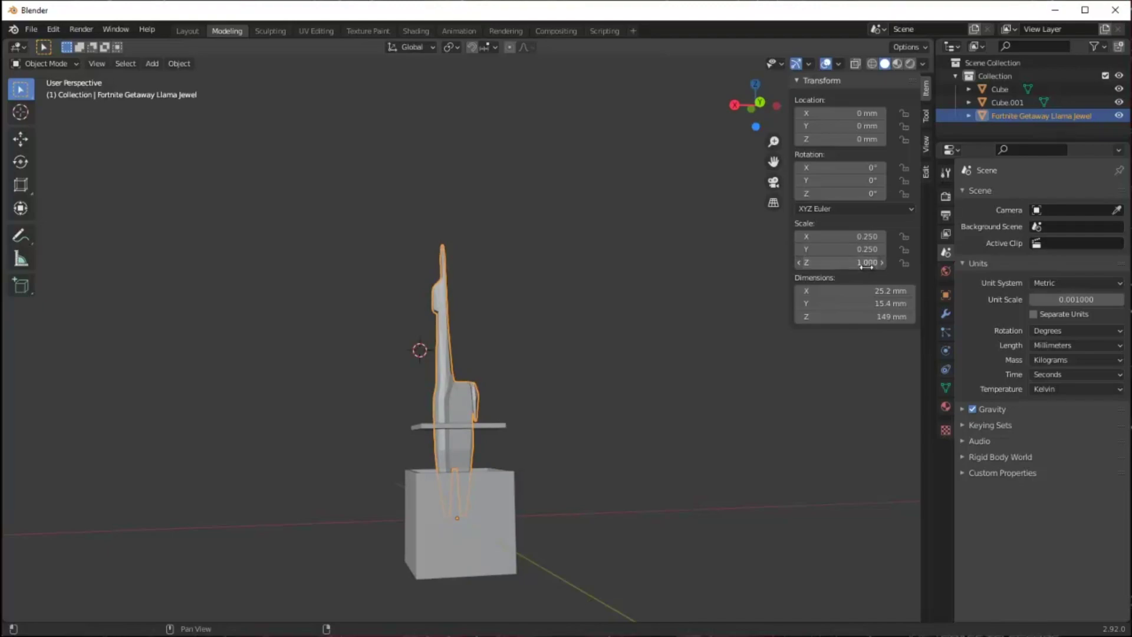
pyautogui.write('0.25')
pyautogui.press('Return')
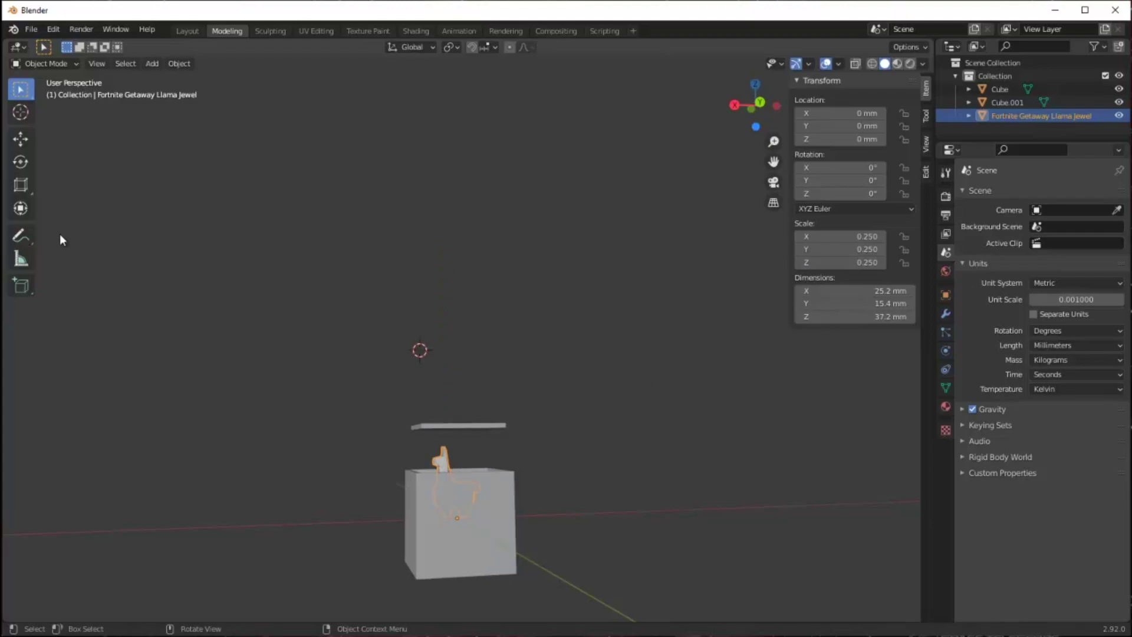
# Step: Raise the quarter-scale llama along Z until it stands on the lid plate at Z 48.962 mm
pyautogui.click(20, 138)
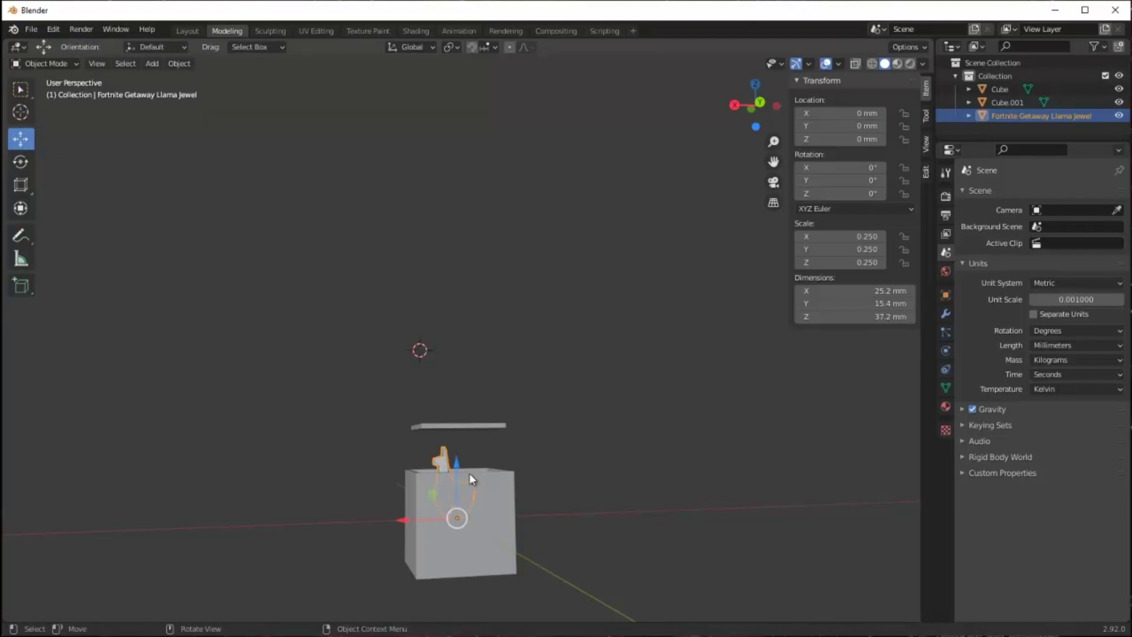
pyautogui.moveTo(454, 459); pyautogui.dragTo(465, 371)
pyautogui.scroll(6, 611, 443)
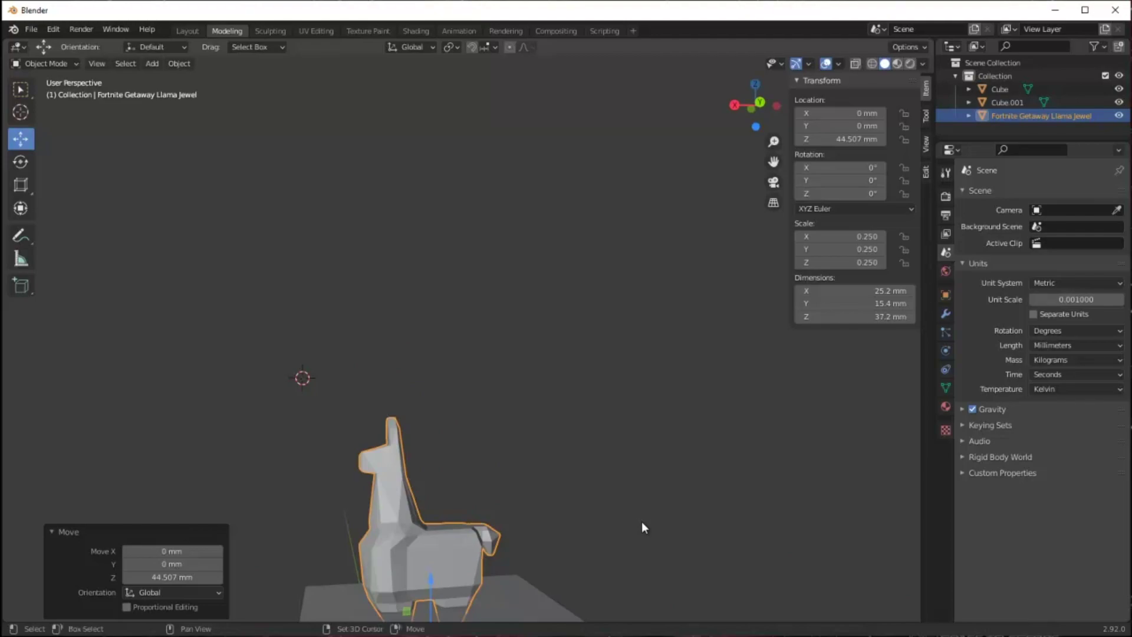
pyautogui.keyDown('shift'); pyautogui.moveTo(642, 522); pyautogui.dragTo(642, 380, button='middle'); pyautogui.keyUp('shift')
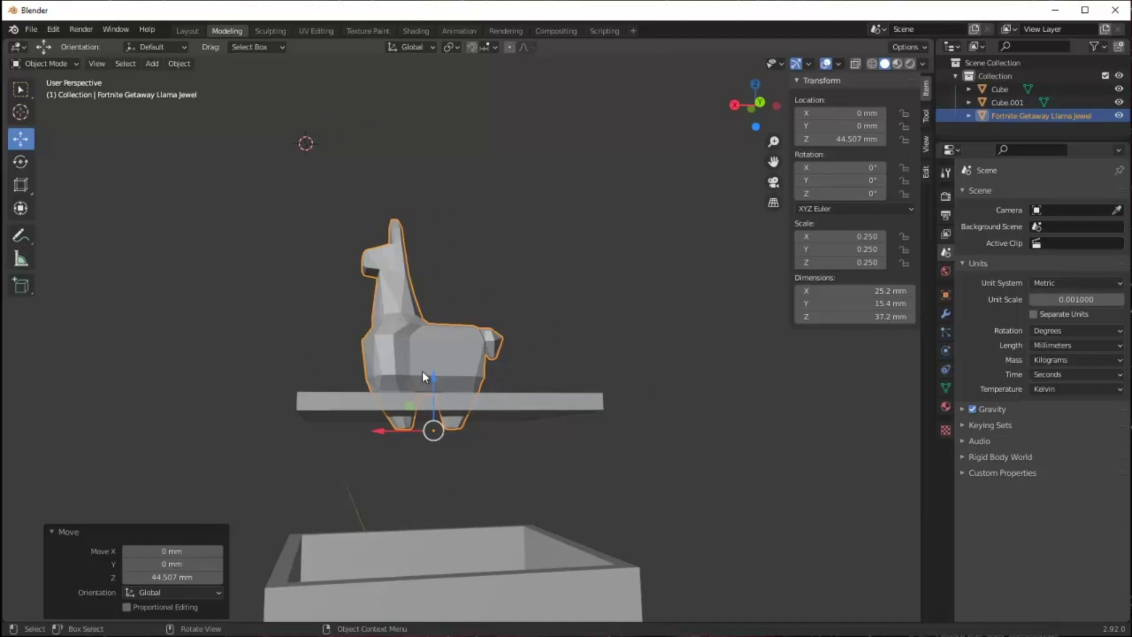
pyautogui.moveTo(433, 372); pyautogui.dragTo(438, 345)
pyautogui.moveTo(687, 416); pyautogui.dragTo(756, 441, button='middle')
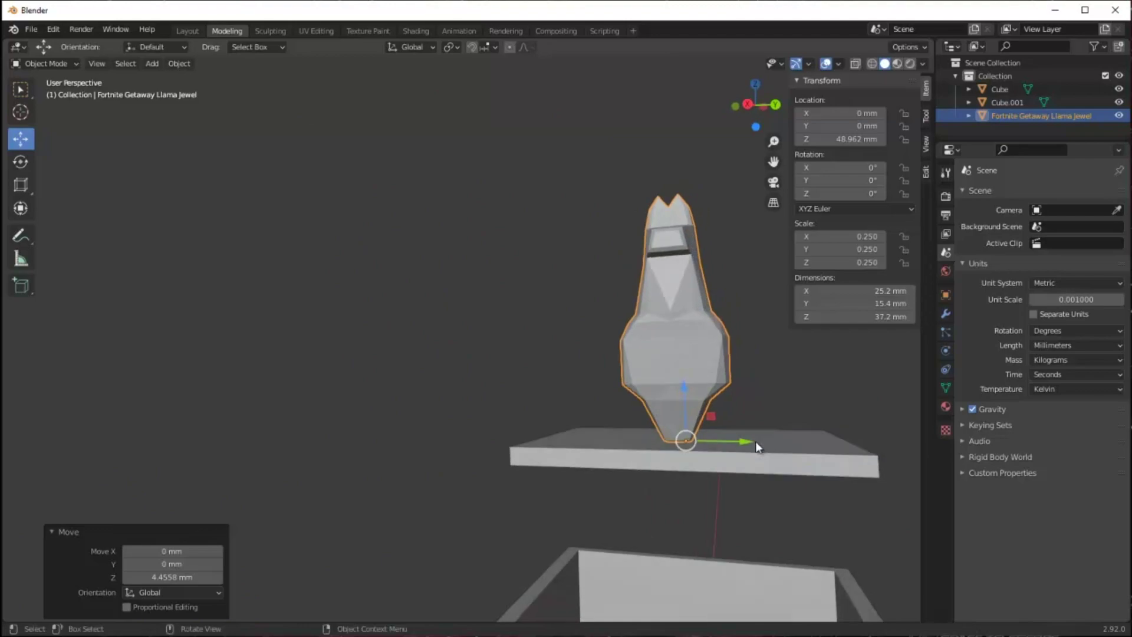
pyautogui.moveTo(636, 499); pyautogui.dragTo(645, 498, button='middle')
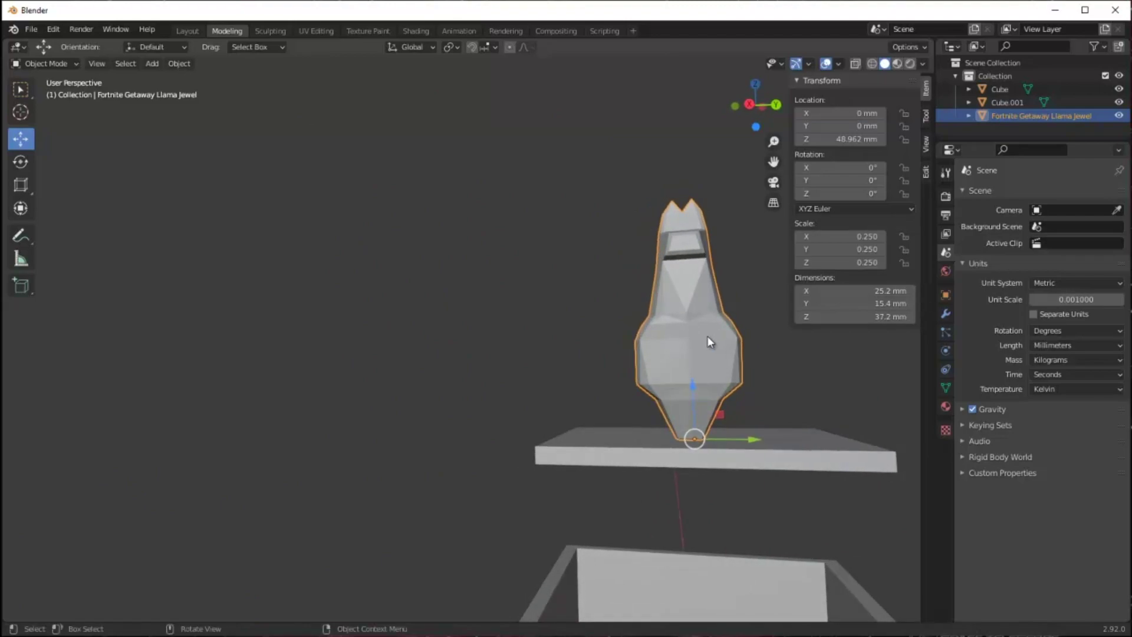
pyautogui.click(29, 157)
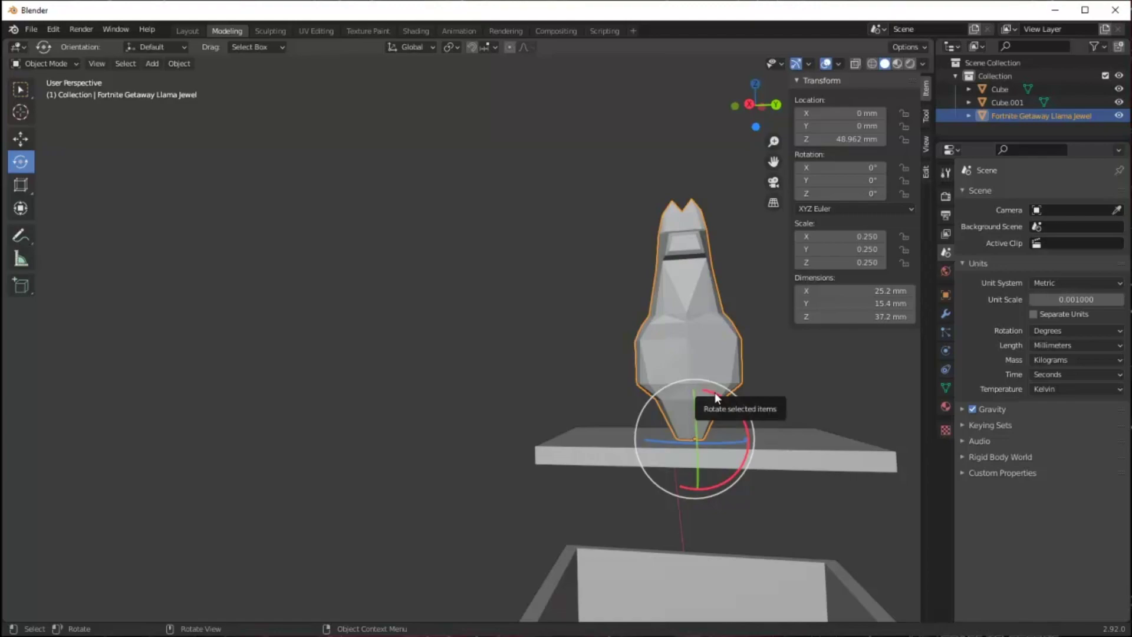
# Step: Tilt the llama about -2.34° around X and shift it along Y on the lid
pyautogui.moveTo(716, 393); pyautogui.dragTo(719, 394)
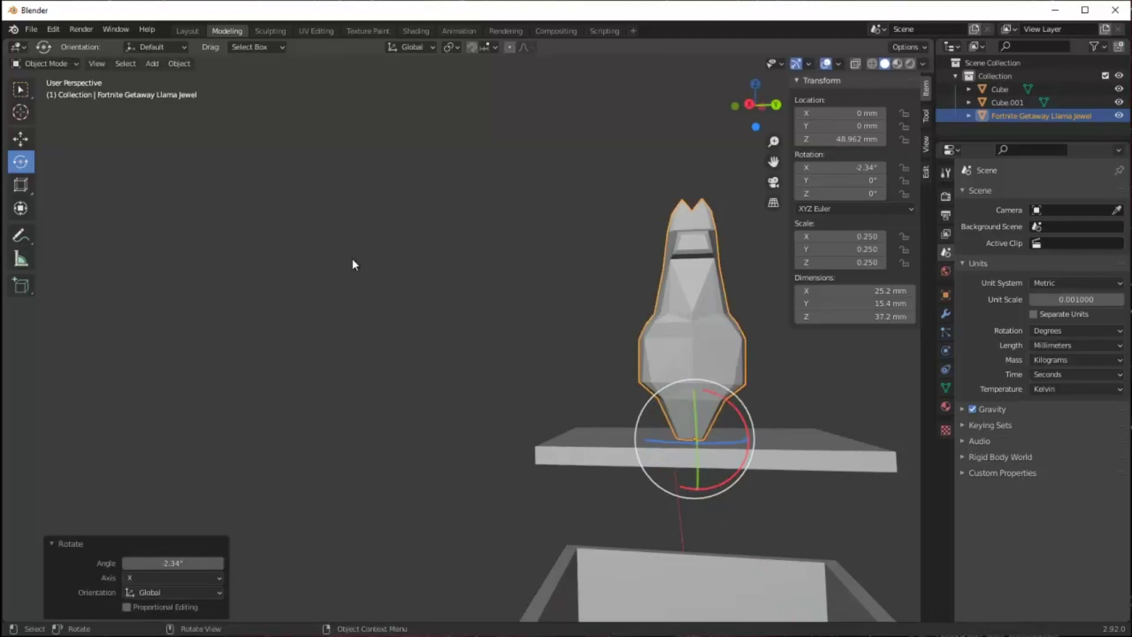
pyautogui.click(21, 138)
pyautogui.moveTo(754, 440); pyautogui.dragTo(783, 440)
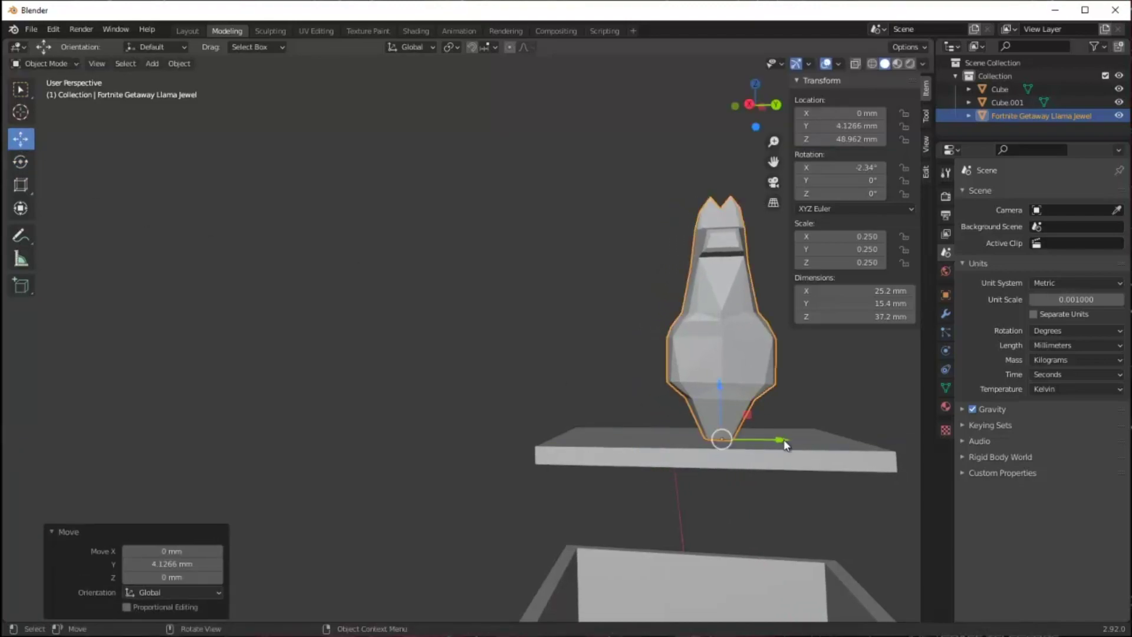
pyautogui.click(749, 105)
pyautogui.click(756, 84)
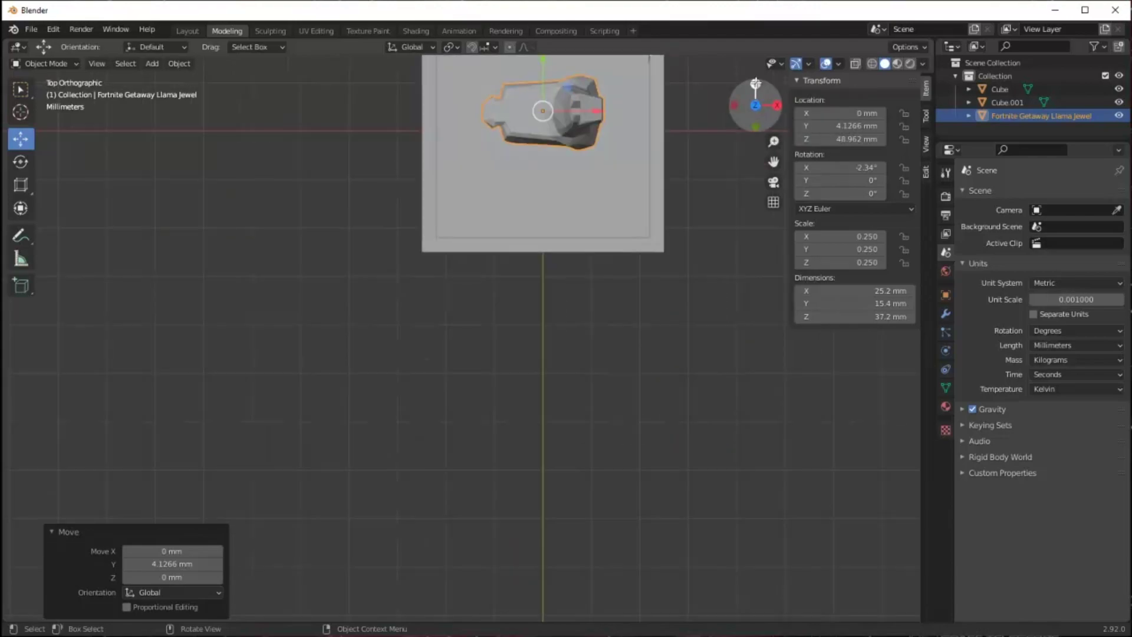
# Step: Centre the llama over the lid at X −0.41, Y −0.52 mm with its feet on the plate
pyautogui.keyDown('shift'); pyautogui.moveTo(713, 150); pyautogui.dragTo(712, 320, button='middle'); pyautogui.keyUp('shift')
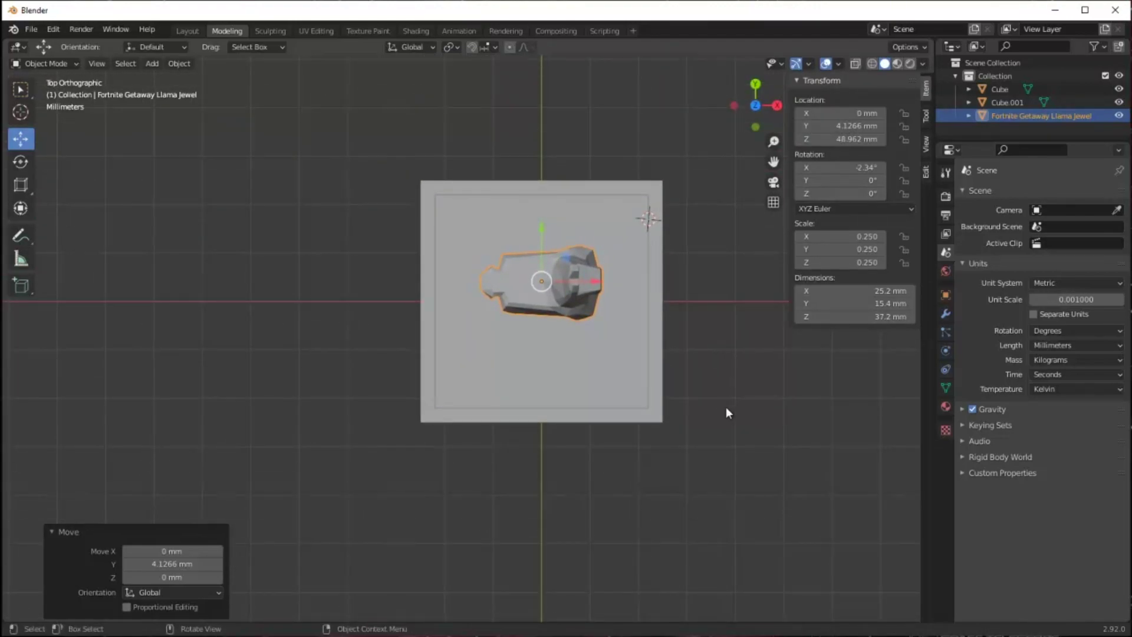
pyautogui.moveTo(541, 231); pyautogui.dragTo(543, 254)
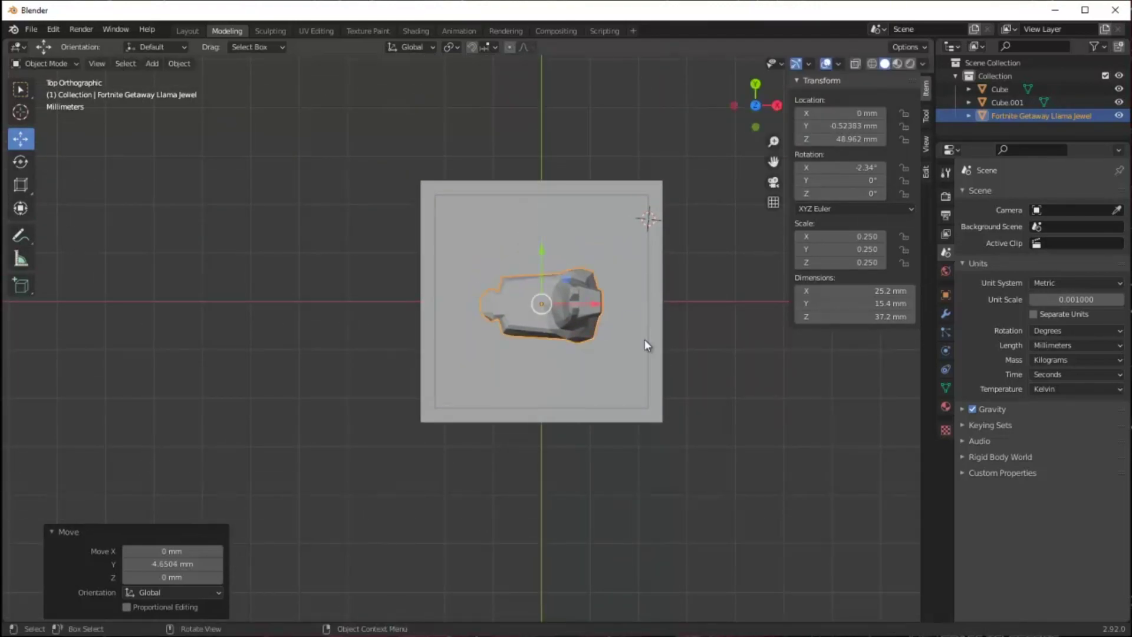
pyautogui.moveTo(593, 304); pyautogui.dragTo(590, 304)
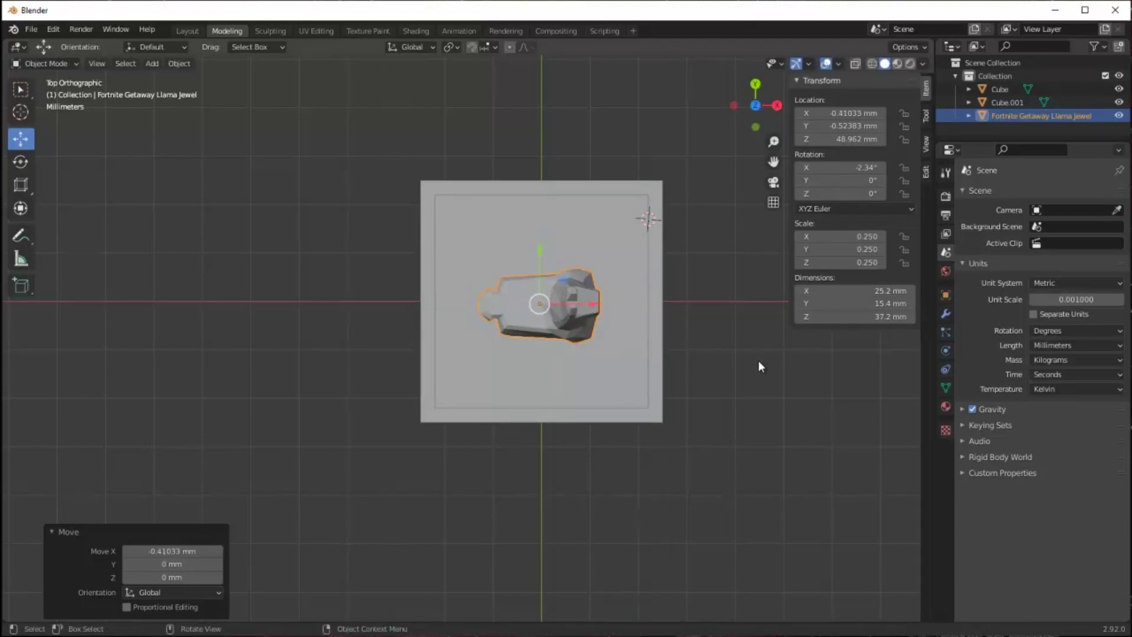
pyautogui.moveTo(759, 357); pyautogui.dragTo(759, 214, button='middle')
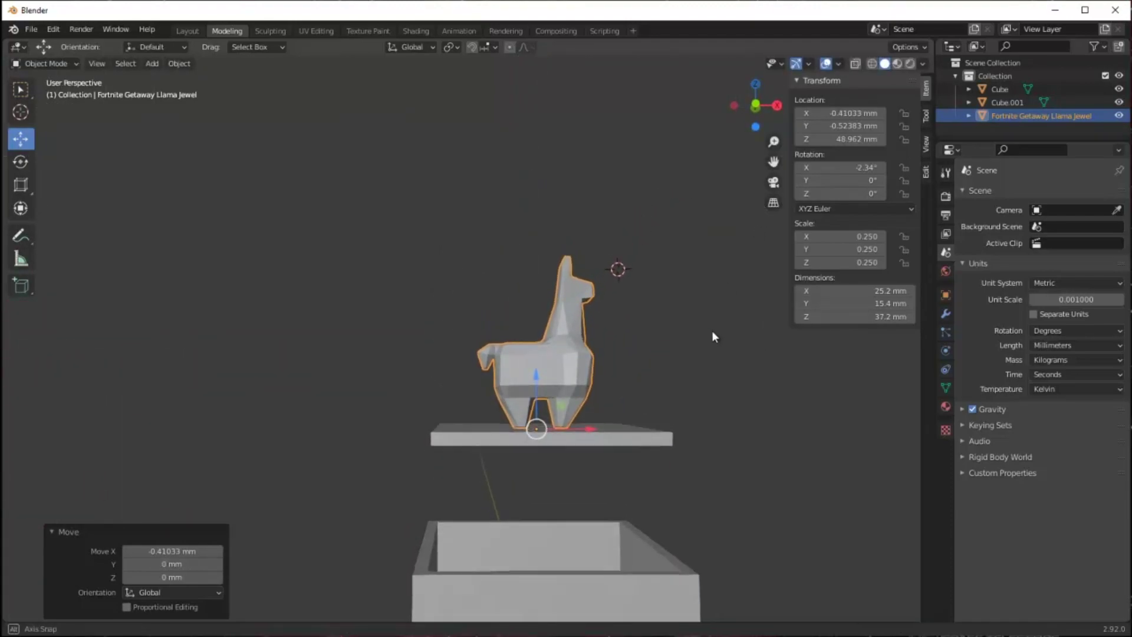
pyautogui.moveTo(534, 371); pyautogui.dragTo(536, 367)
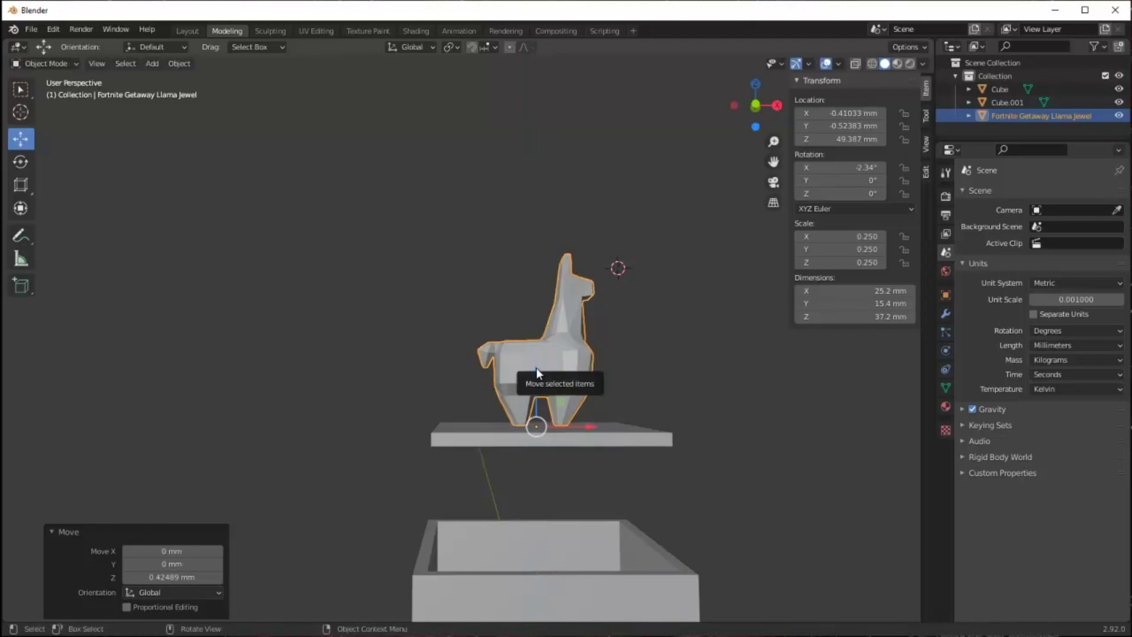
pyautogui.scroll(3, 667, 465)
pyautogui.moveTo(603, 461); pyautogui.dragTo(613, 464)
# Step: Union the llama with the lid plate into one 44 × 44 × 39 mm object, Cube.001
pyautogui.keyDown('shift'); pyautogui.click(483, 540); pyautogui.keyUp('shift')
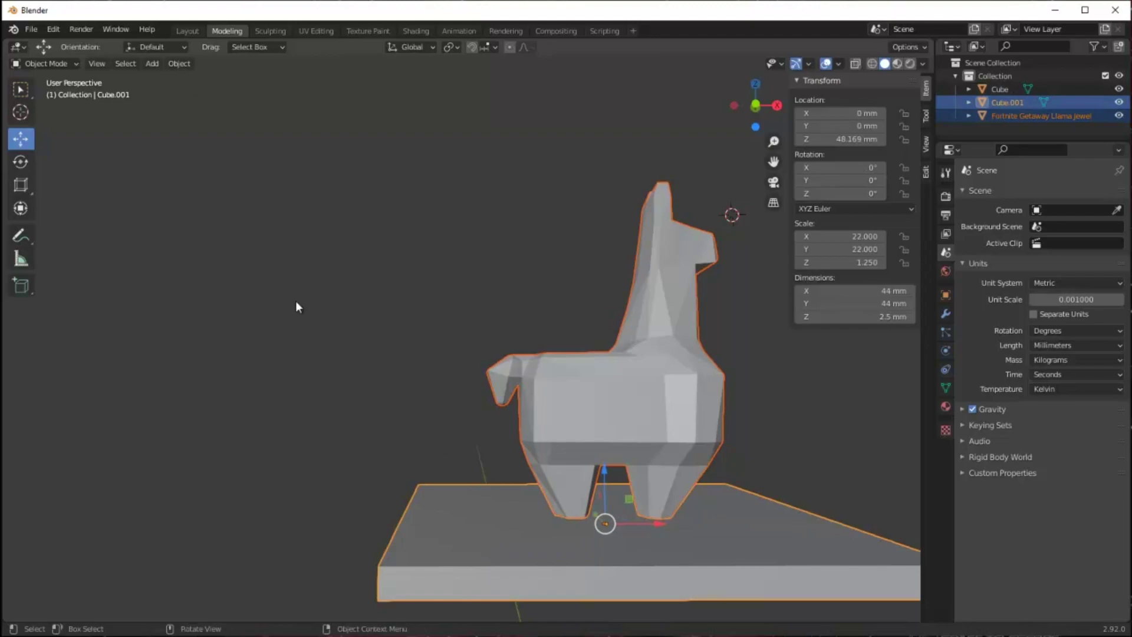
pyautogui.hotkey('ctrl', 'shift', 'b')
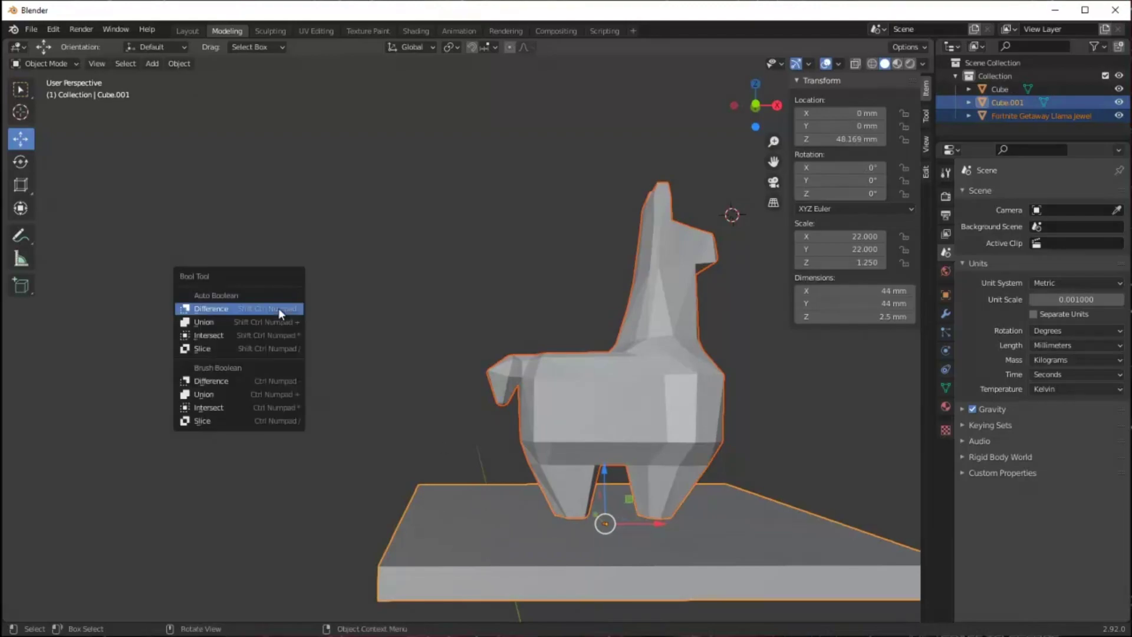
pyautogui.click(276, 317)
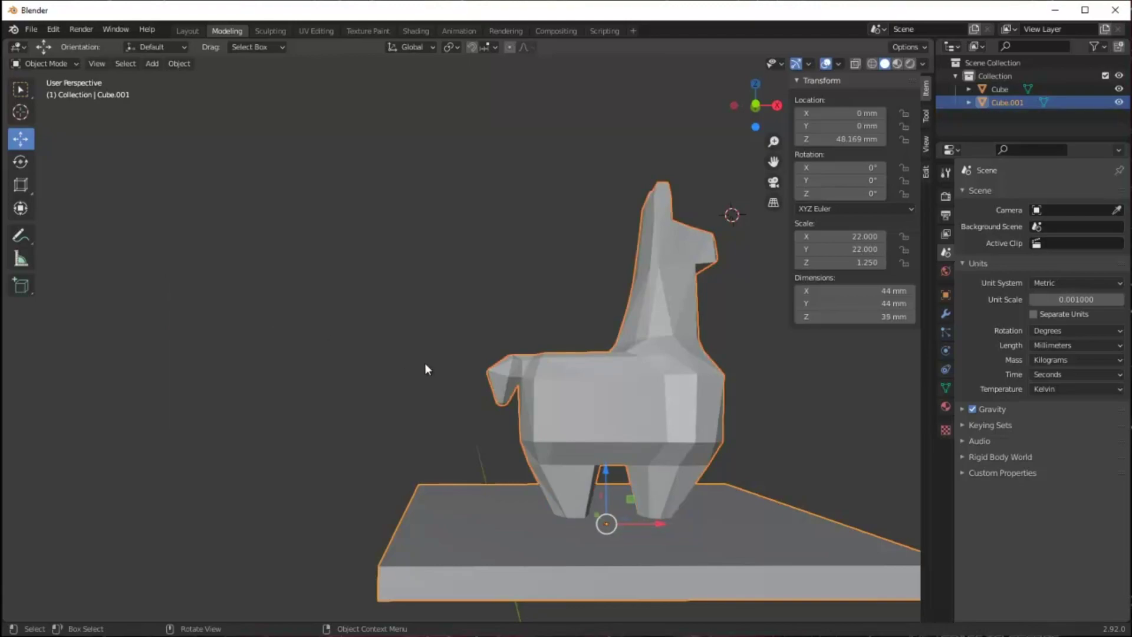
pyautogui.click(21, 91)
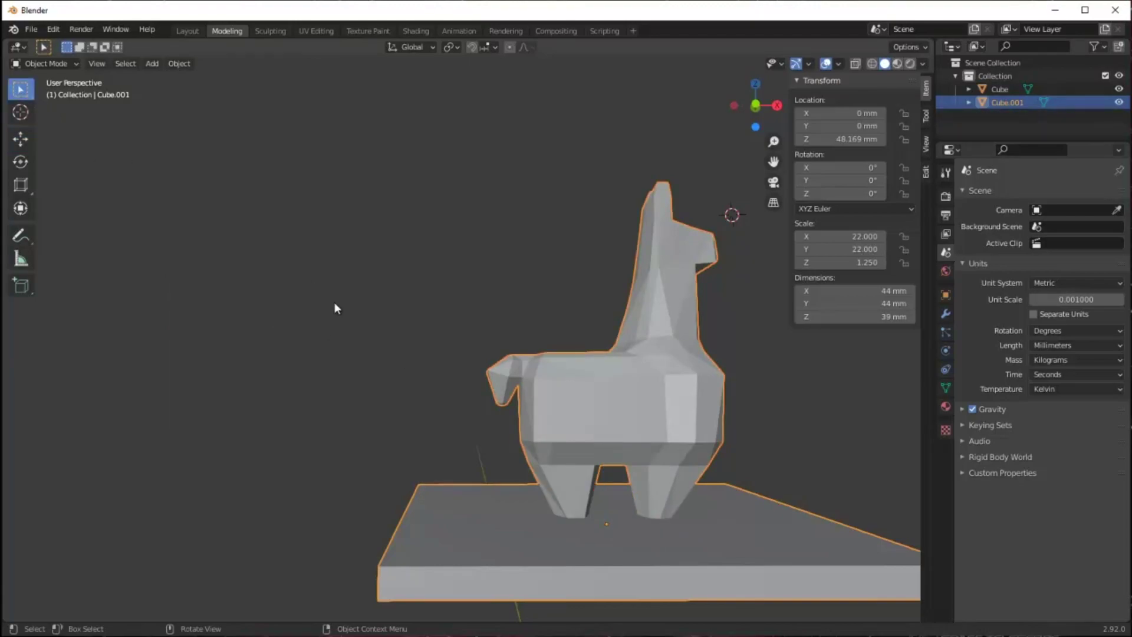
pyautogui.moveTo(334, 305)
pyautogui.mouseDown(button='middle')
pyautogui.moveTo(337, 284)
pyautogui.moveTo(316, 275)
pyautogui.moveTo(279, 295)
pyautogui.moveTo(281, 318)
pyautogui.moveTo(348, 316)
pyautogui.mouseUp(button='middle')
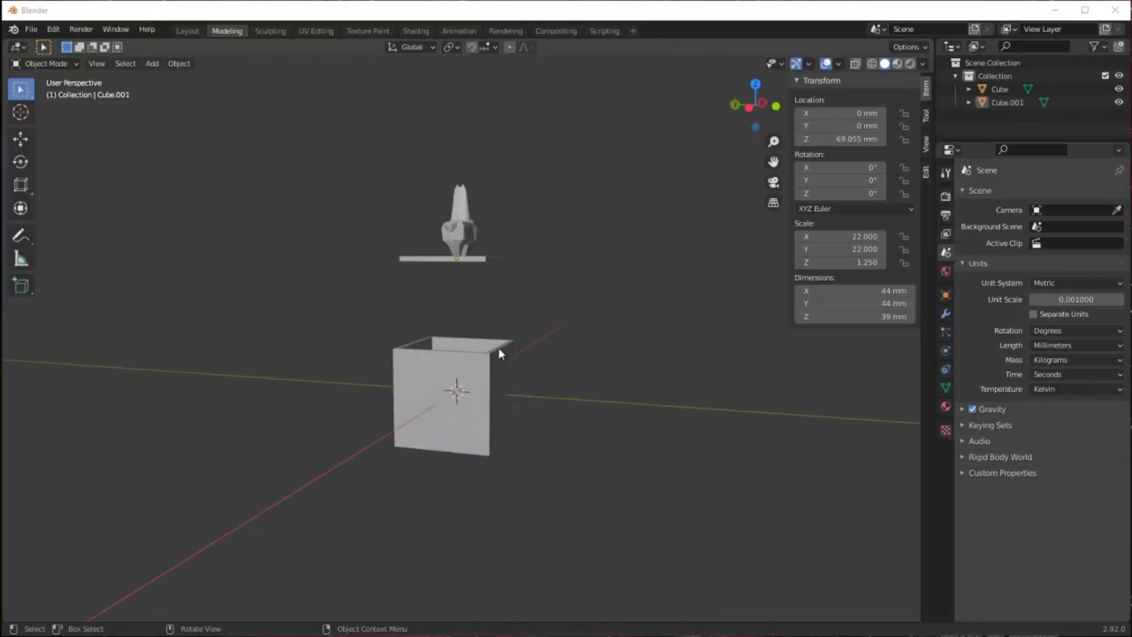
pyautogui.scroll(3, 585, 386)
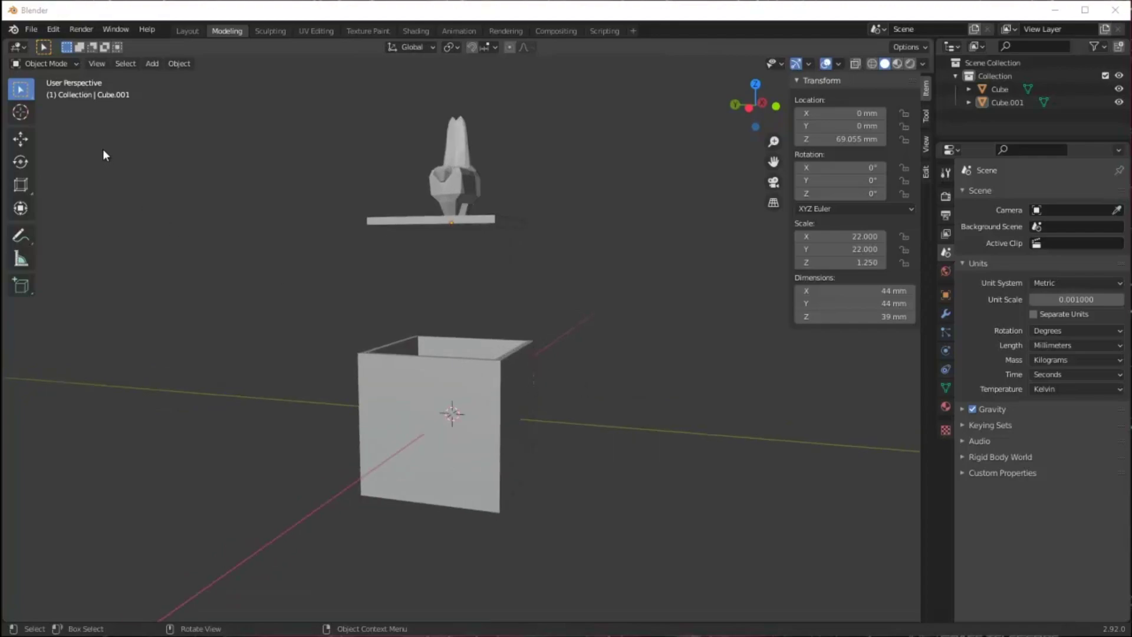
pyautogui.click(148, 63)
# Step: Add a new cube and set its dimensions to 50 × 50 × 2.5 mm
pyautogui.moveTo(168, 78)
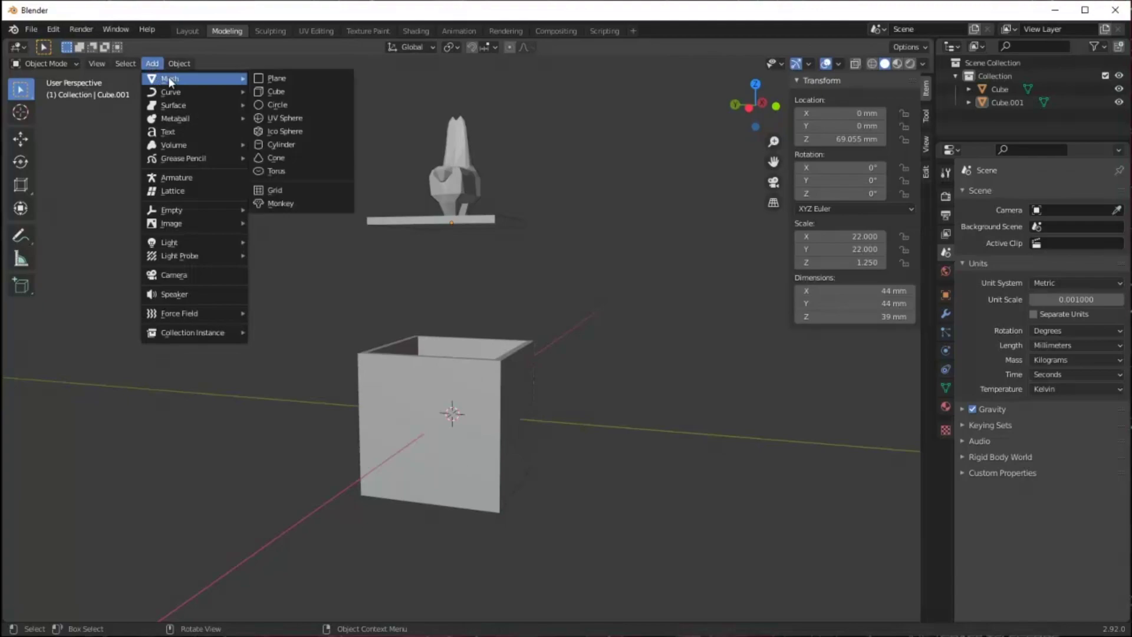
pyautogui.click(286, 90)
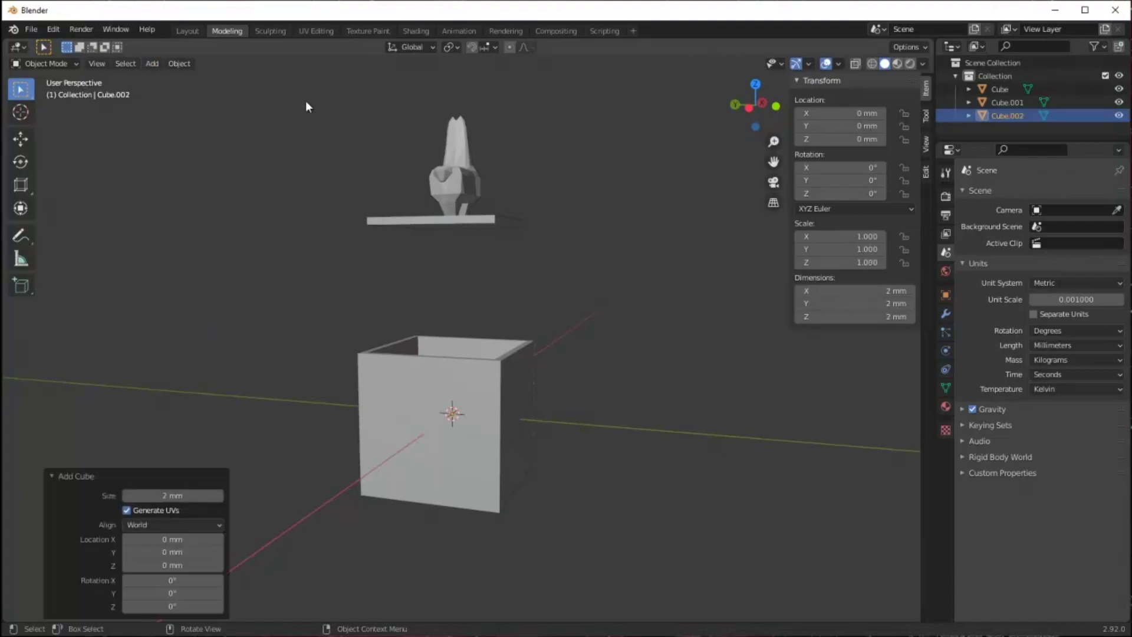
pyautogui.click(894, 291)
pyautogui.write('50')
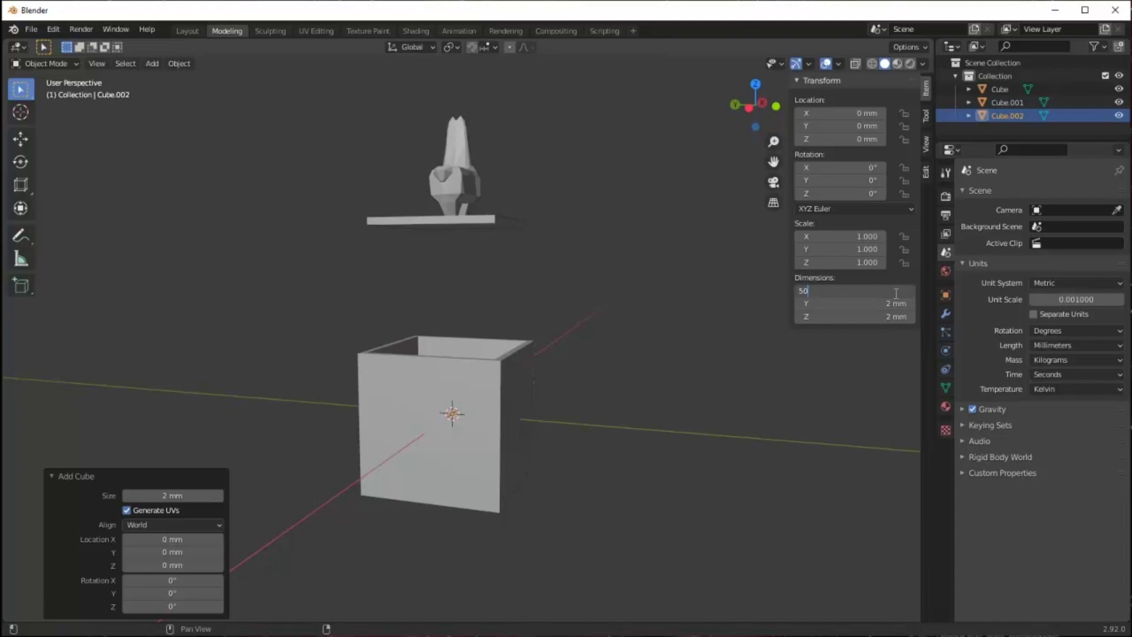
pyautogui.press('Return')
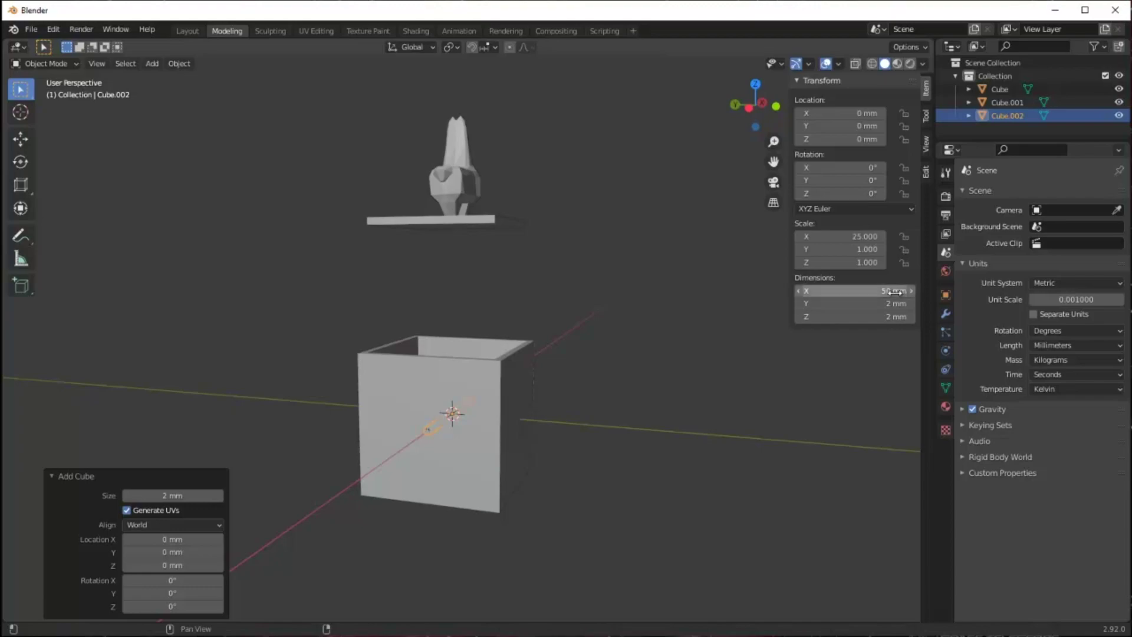
pyautogui.click(893, 304)
pyautogui.write('50')
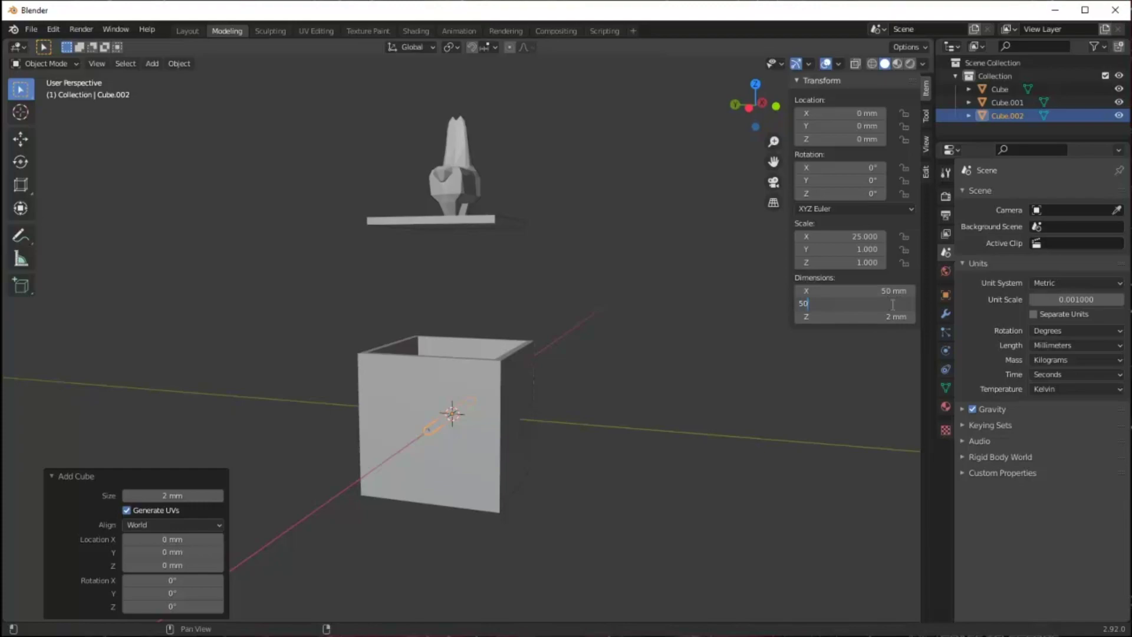
pyautogui.press('Return')
pyautogui.click(889, 319)
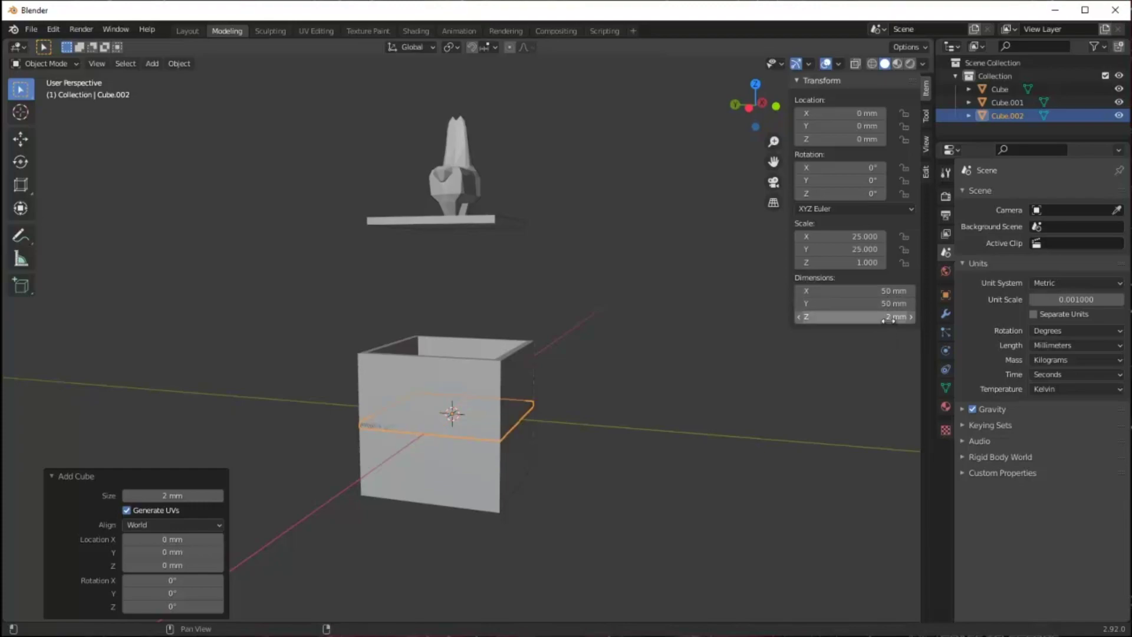
pyautogui.write('2.5')
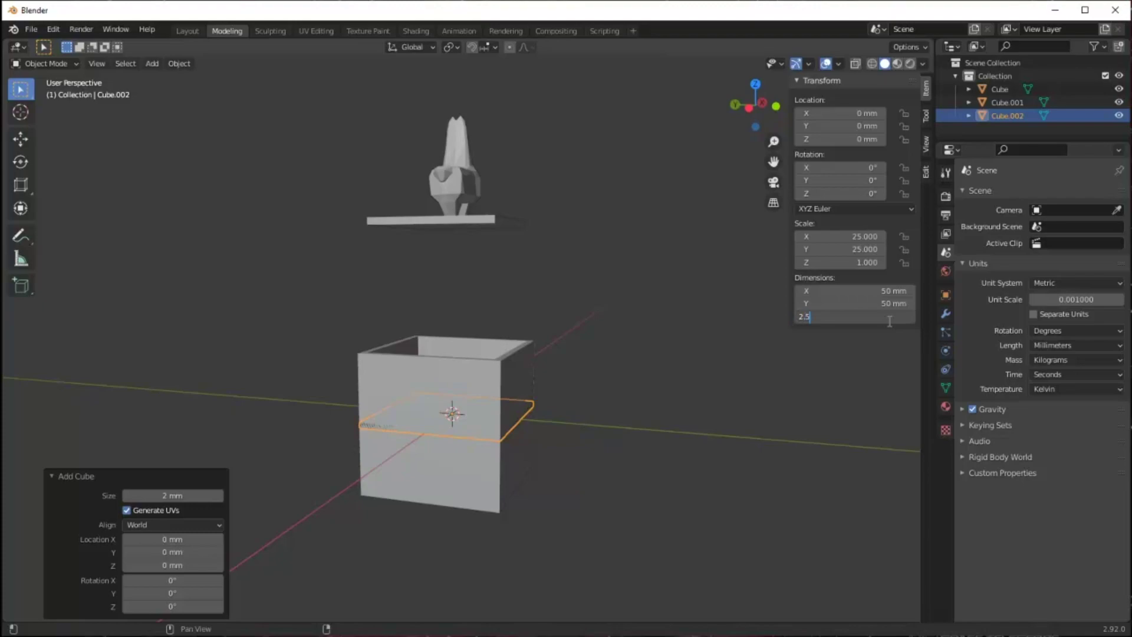
pyautogui.press('Return')
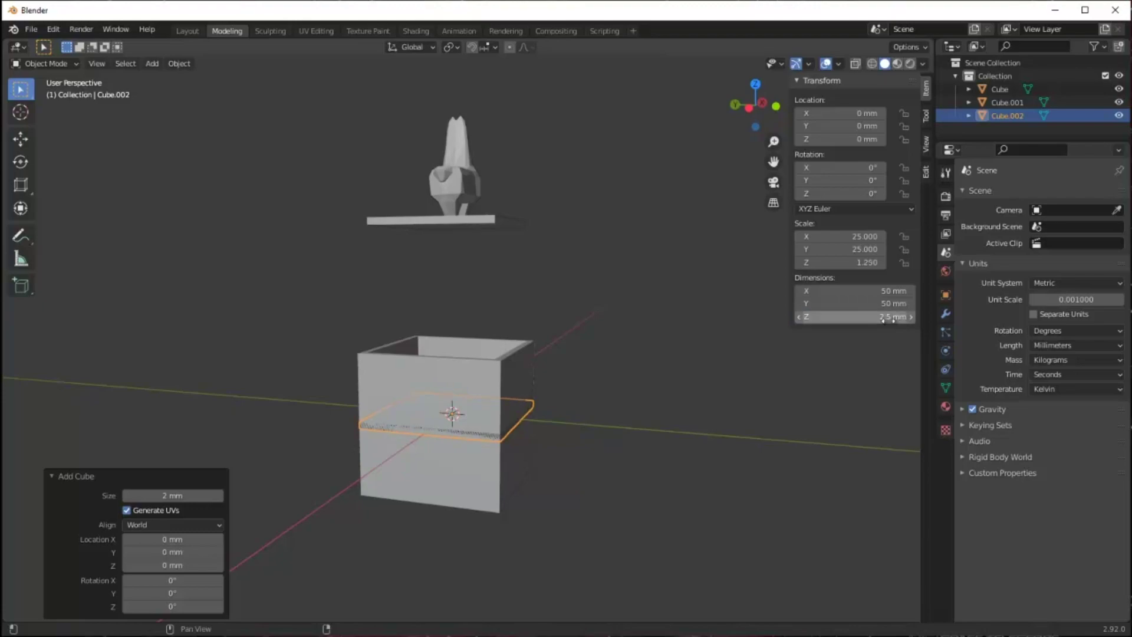
# Step: Raise the slab to hover just above the box at Z 37.569 mm
pyautogui.click(21, 141)
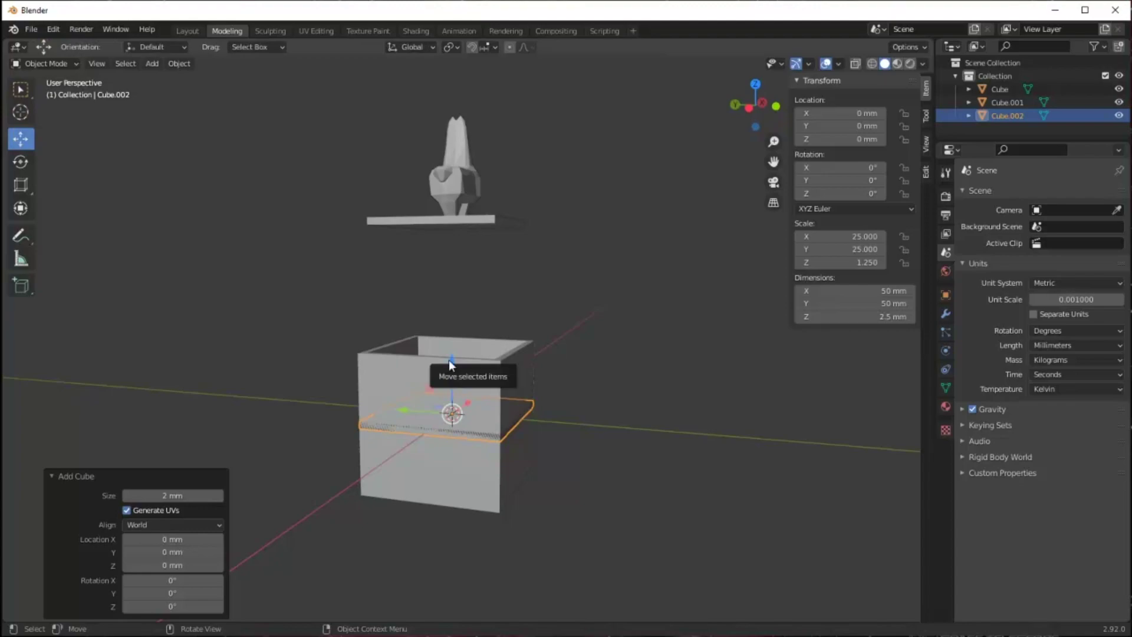
pyautogui.moveTo(448, 359); pyautogui.dragTo(456, 254)
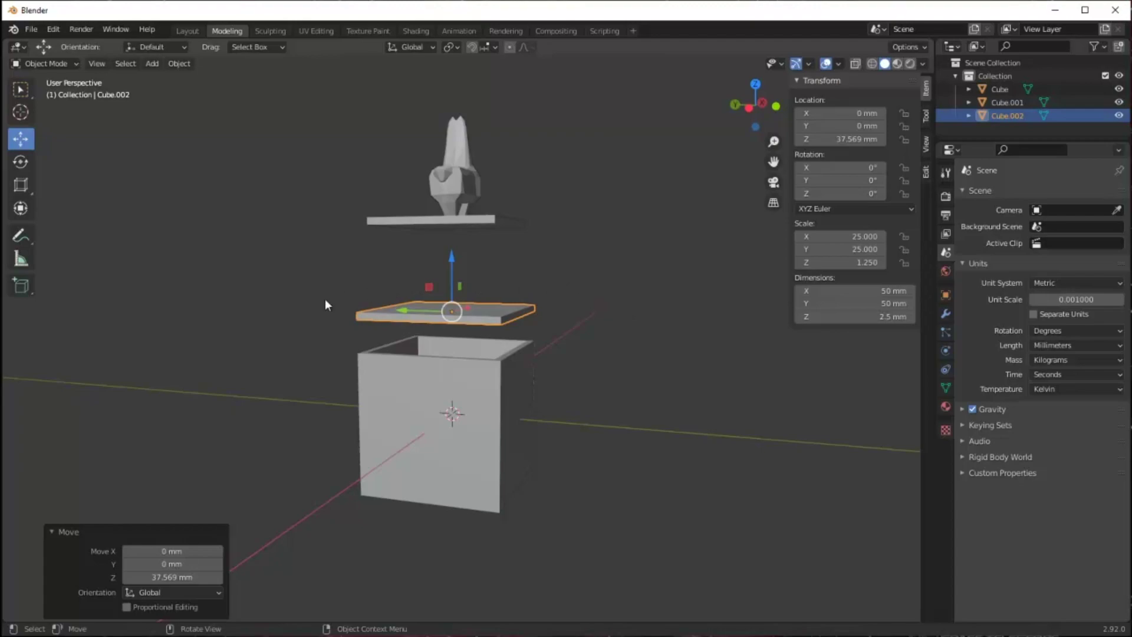
pyautogui.click(151, 64)
# Step: Add another cube, make it 42 × 42 mm, and raise it toward the lid
pyautogui.moveTo(167, 79)
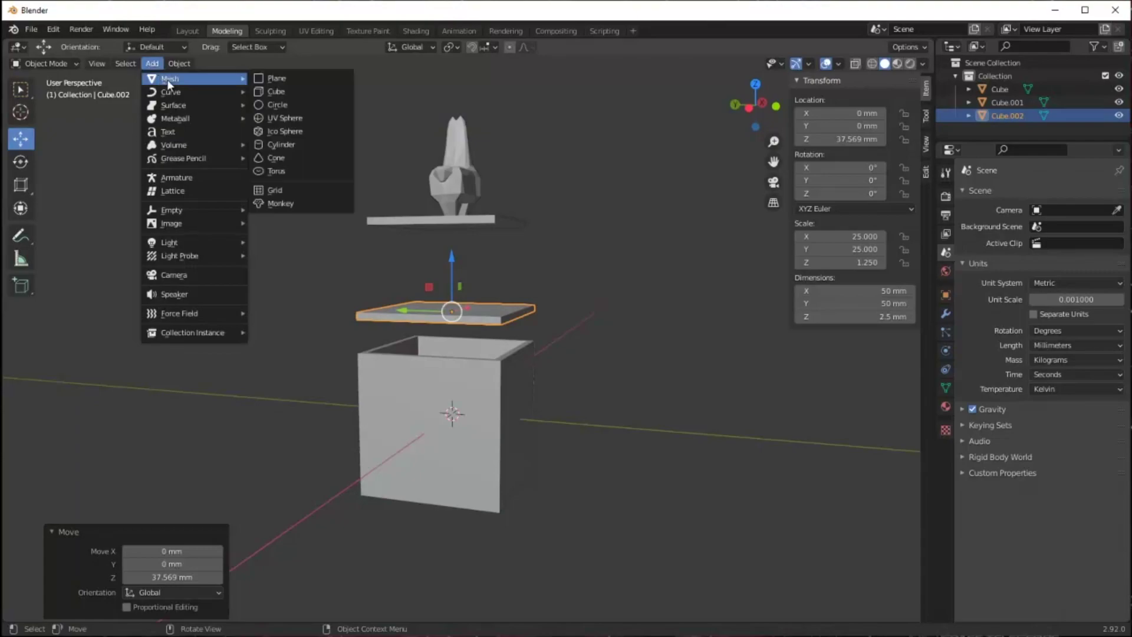
pyautogui.click(286, 89)
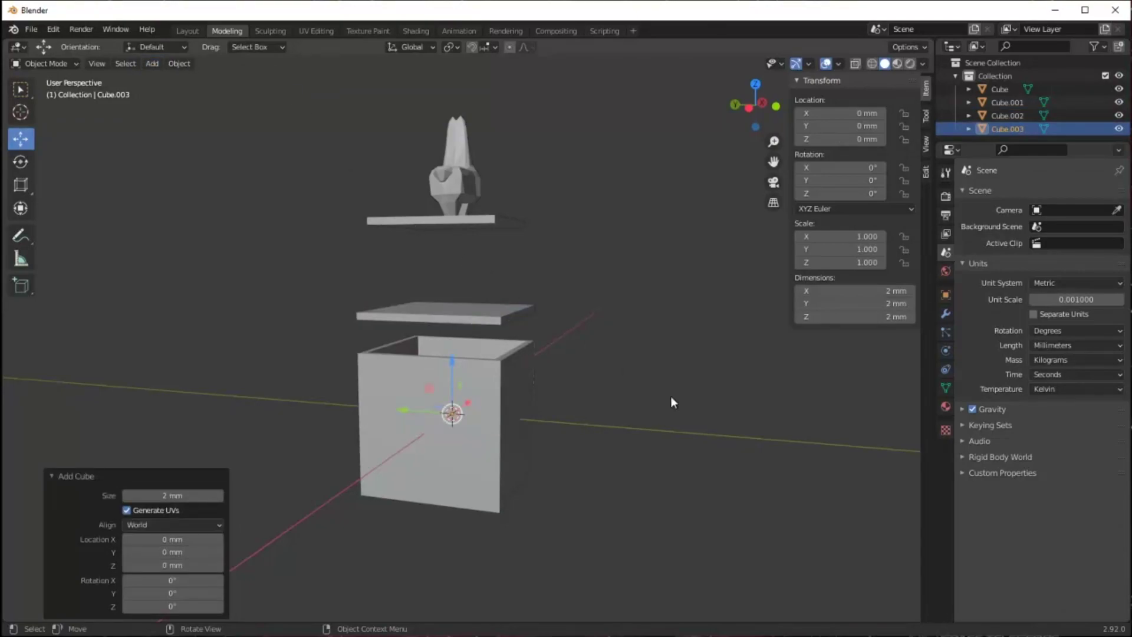
pyautogui.click(885, 291)
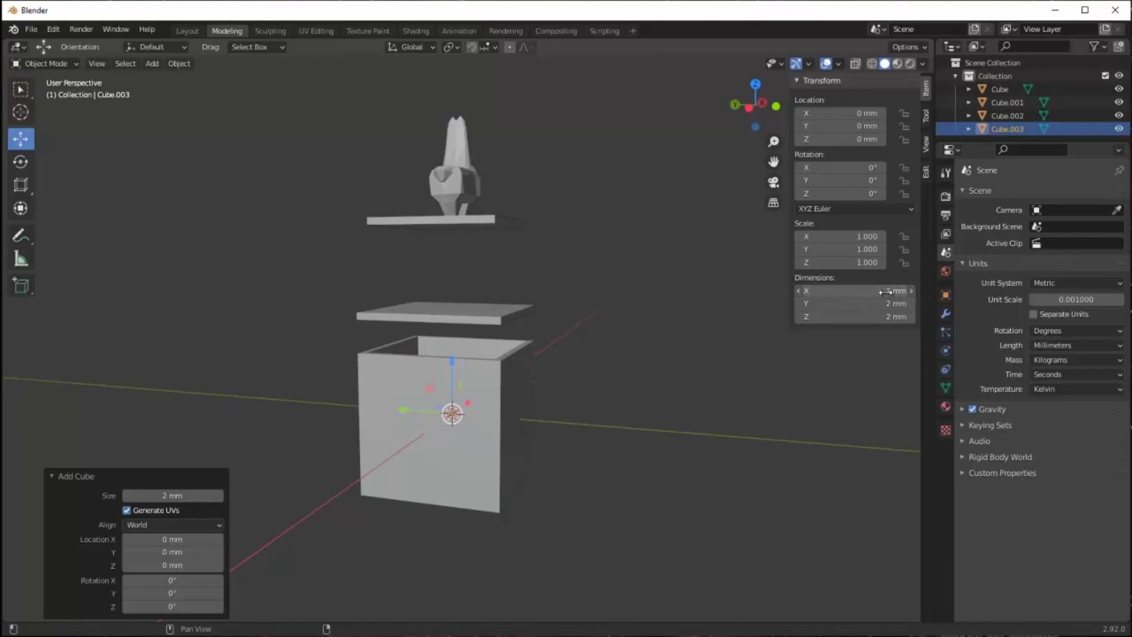
pyautogui.write('42')
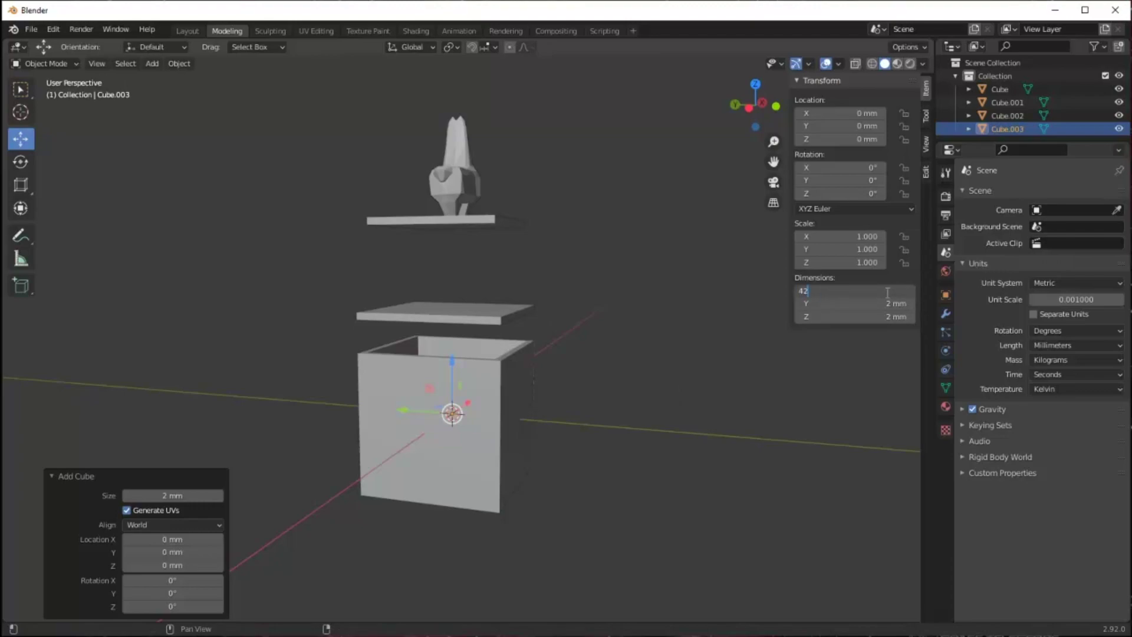
pyautogui.press('Return')
pyautogui.click(888, 304)
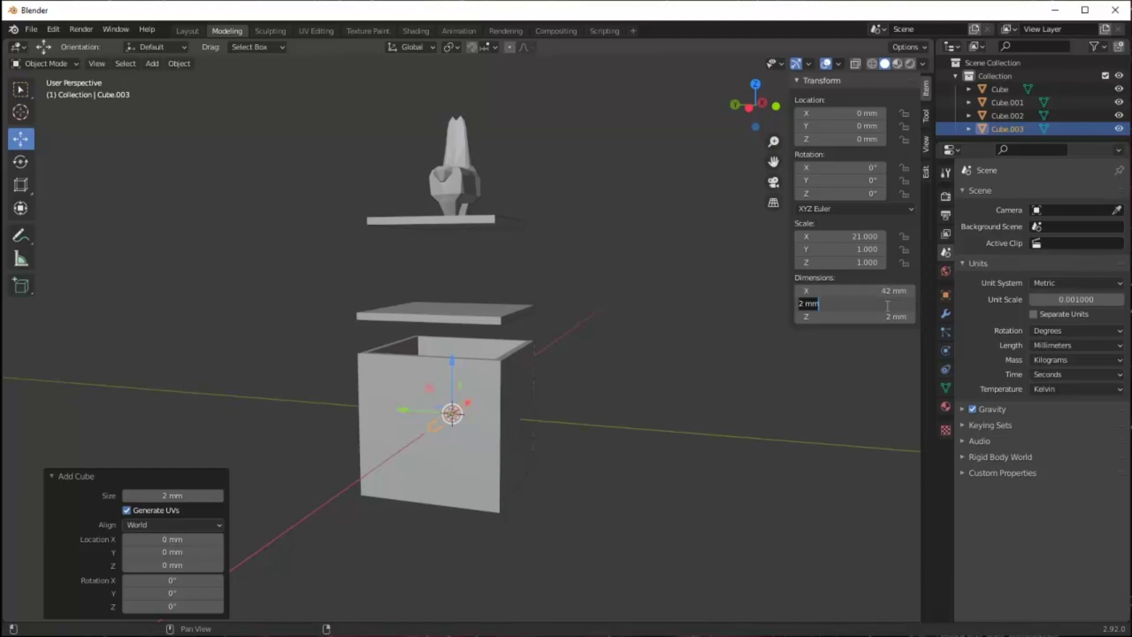
pyautogui.write('42')
pyautogui.press('Return')
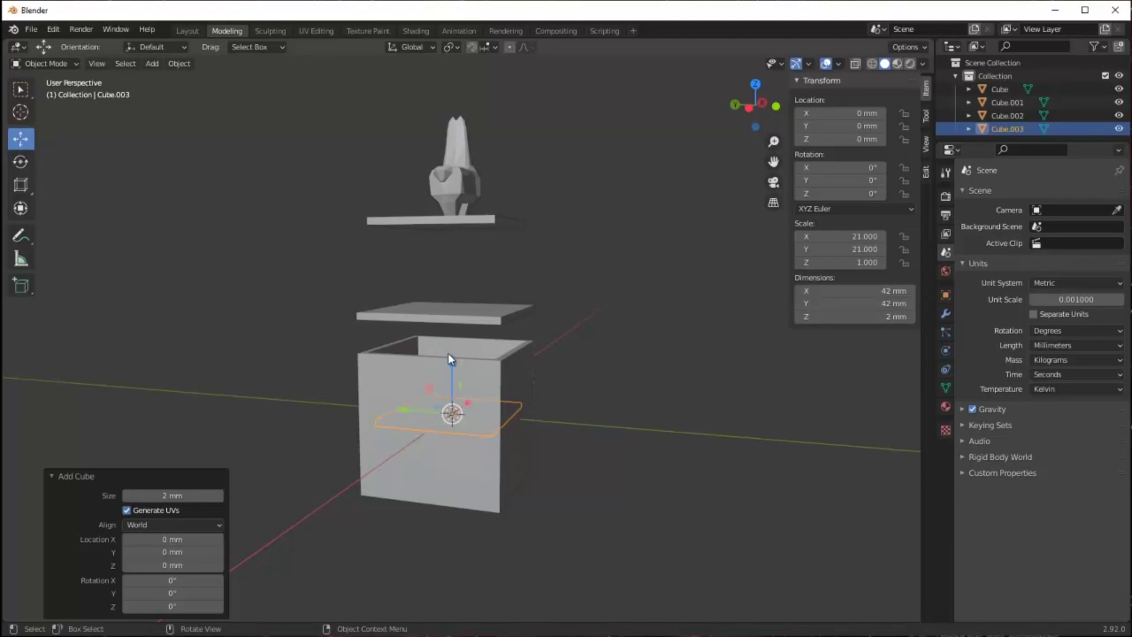
pyautogui.moveTo(453, 360); pyautogui.dragTo(457, 237)
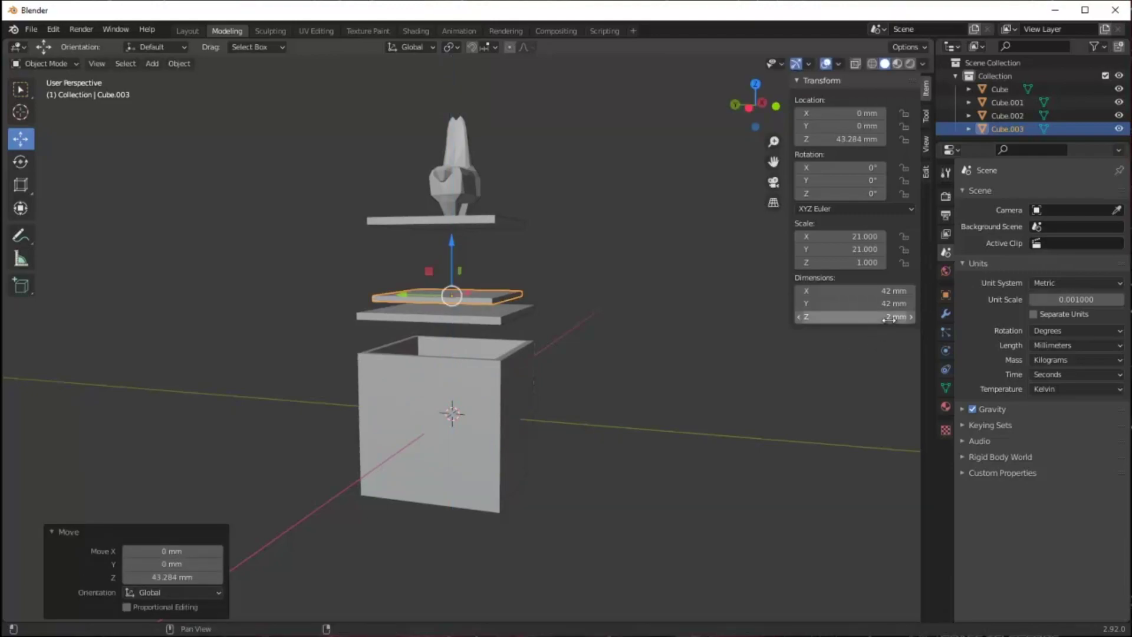
# Step: Set the slab's thickness to 6 mm and lower it into the plate at Z 37.808 mm
pyautogui.click(866, 317)
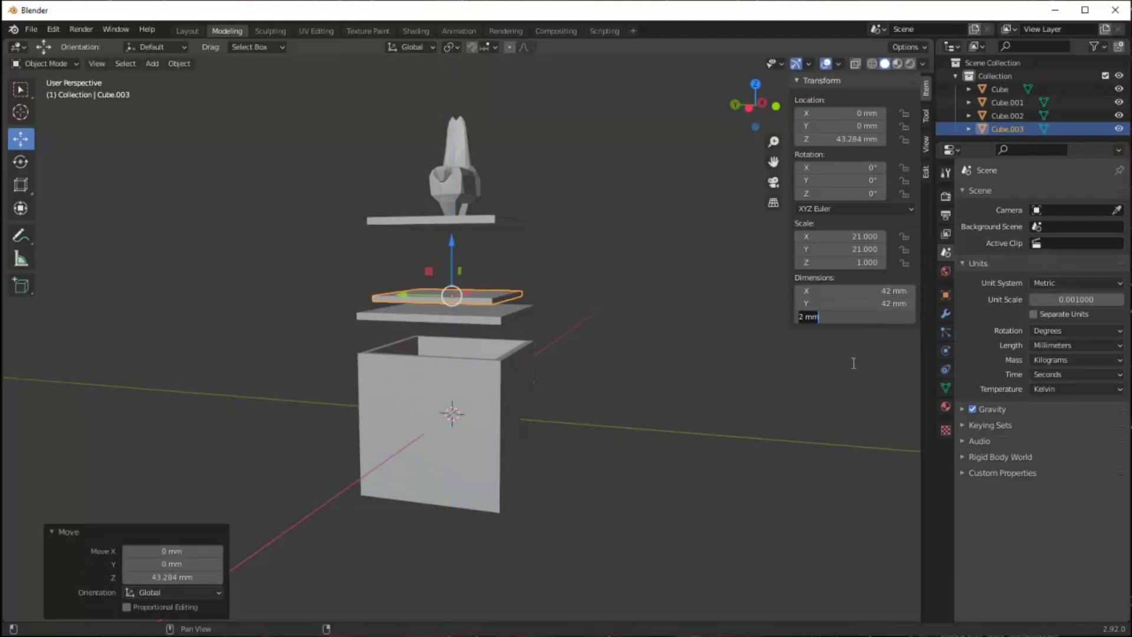
pyautogui.write('6')
pyautogui.press('Return')
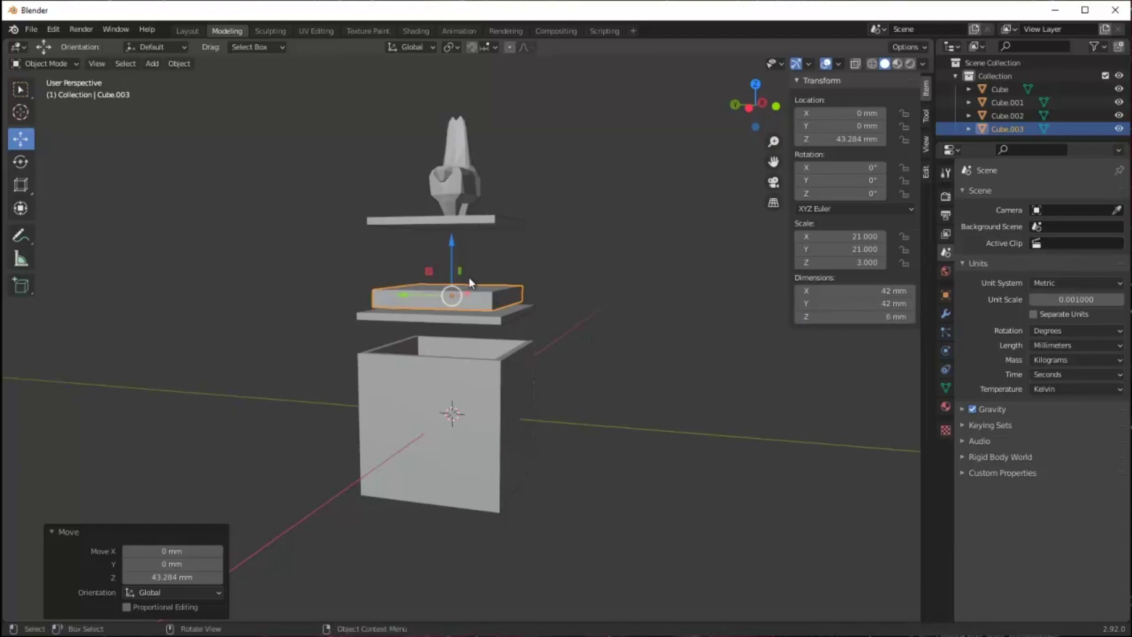
pyautogui.moveTo(451, 242); pyautogui.dragTo(451, 260)
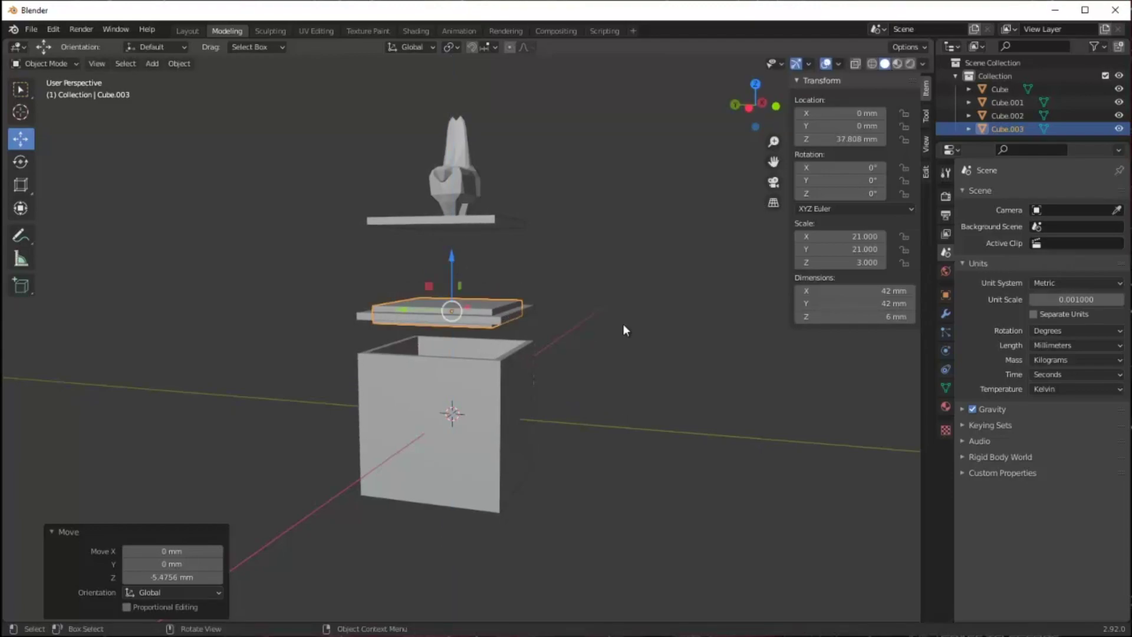
pyautogui.scroll(-1, 622, 324)
pyautogui.moveTo(622, 324); pyautogui.dragTo(659, 342, button='middle')
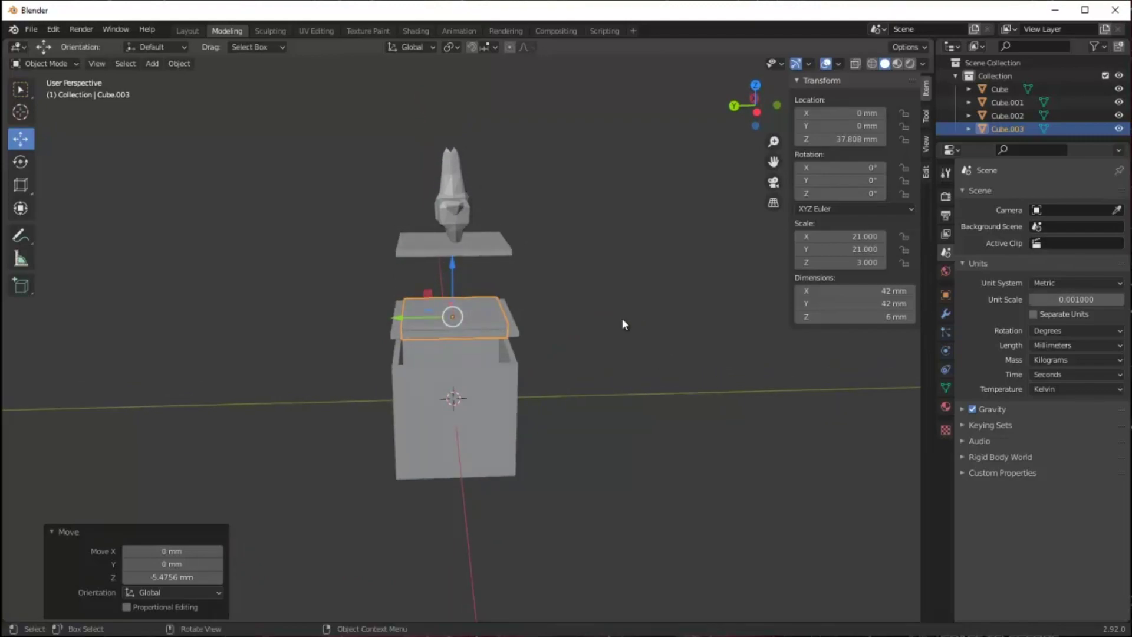
pyautogui.keyDown('shift'); pyautogui.click(514, 327); pyautogui.keyUp('shift')
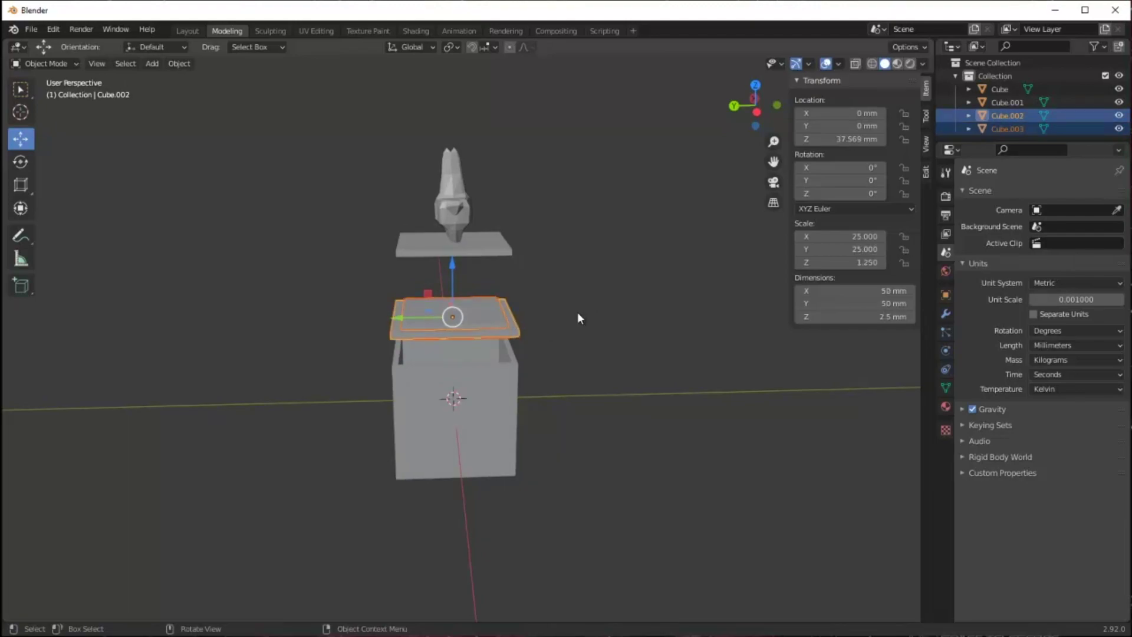
# Step: Subtract the 42 mm slab from the 50 mm plate and lower the ring into the box at Z 20.809 mm
pyautogui.hotkey('shift', 'ctrl', 'b')
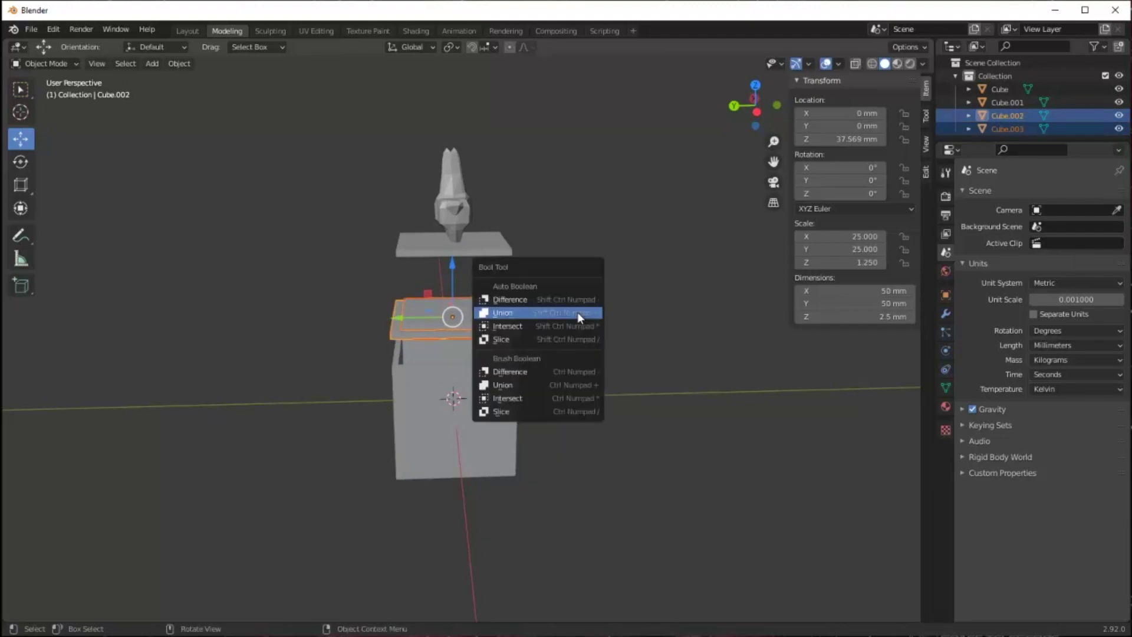
pyautogui.click(577, 301)
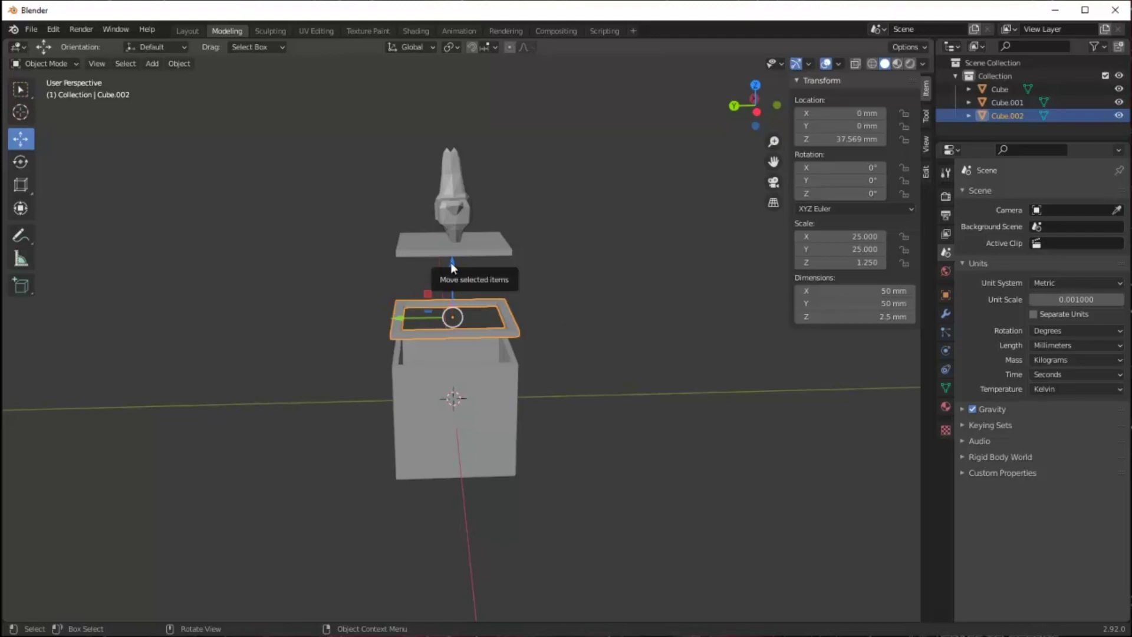
pyautogui.moveTo(452, 263); pyautogui.dragTo(456, 304)
pyautogui.scroll(2, 585, 367)
pyautogui.scroll(2, 591, 373)
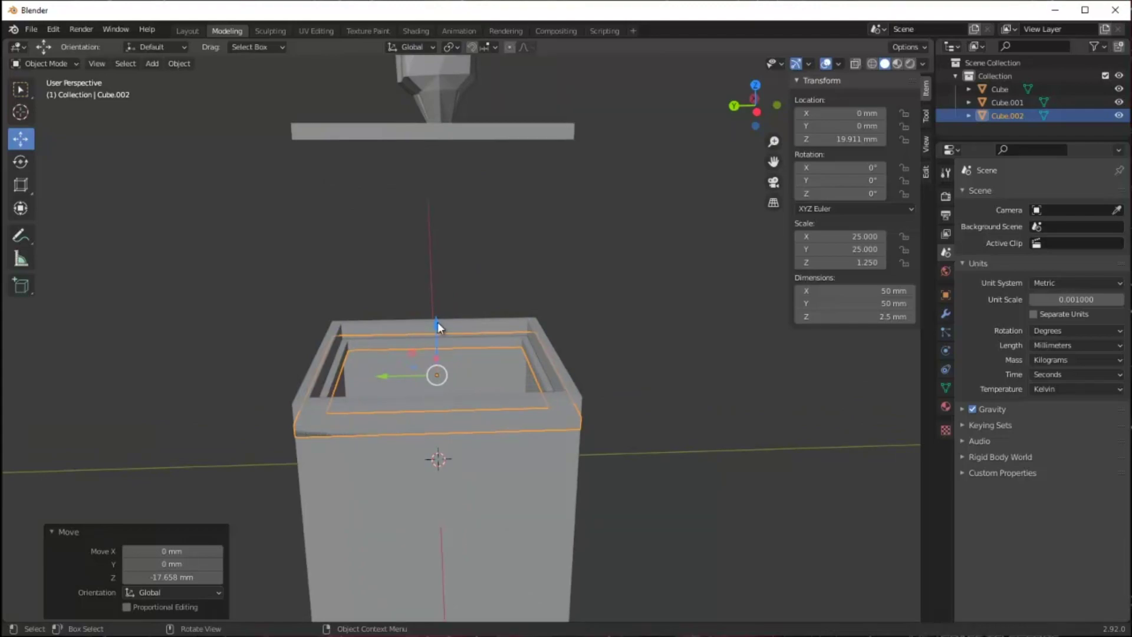
pyautogui.moveTo(438, 320); pyautogui.dragTo(436, 318)
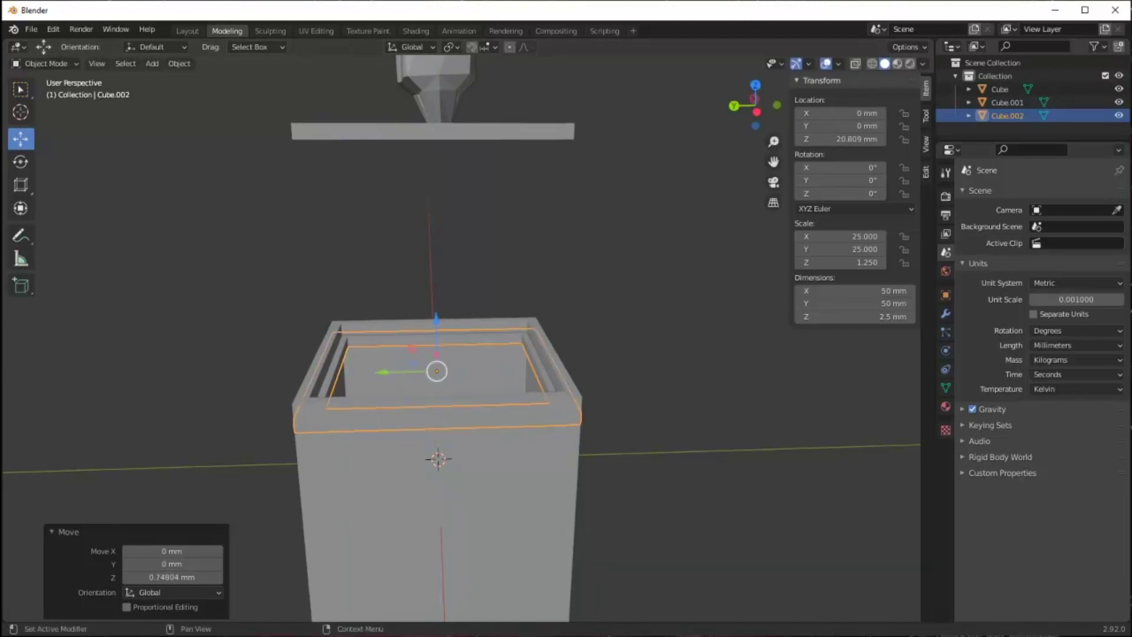
pyautogui.scroll(3, 791, 467)
pyautogui.hotkey('shift', 'space')
pyautogui.press('m')
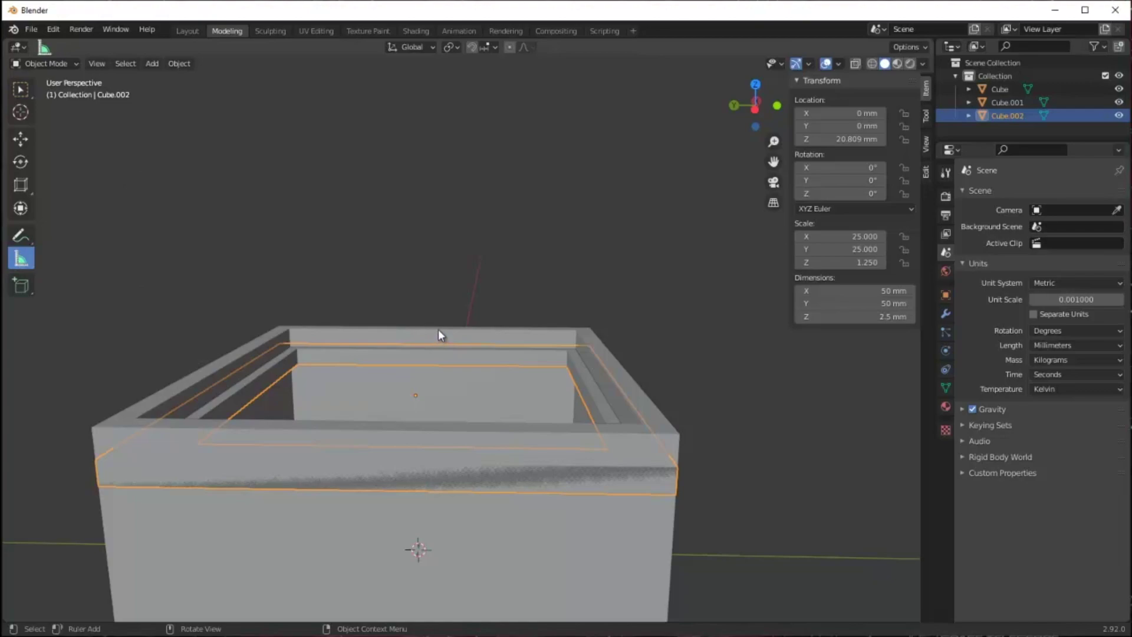
# Step: Measure the rim-to-ledge drop, confirming about 2.6 mm
pyautogui.moveTo(434, 333); pyautogui.dragTo(435, 337)
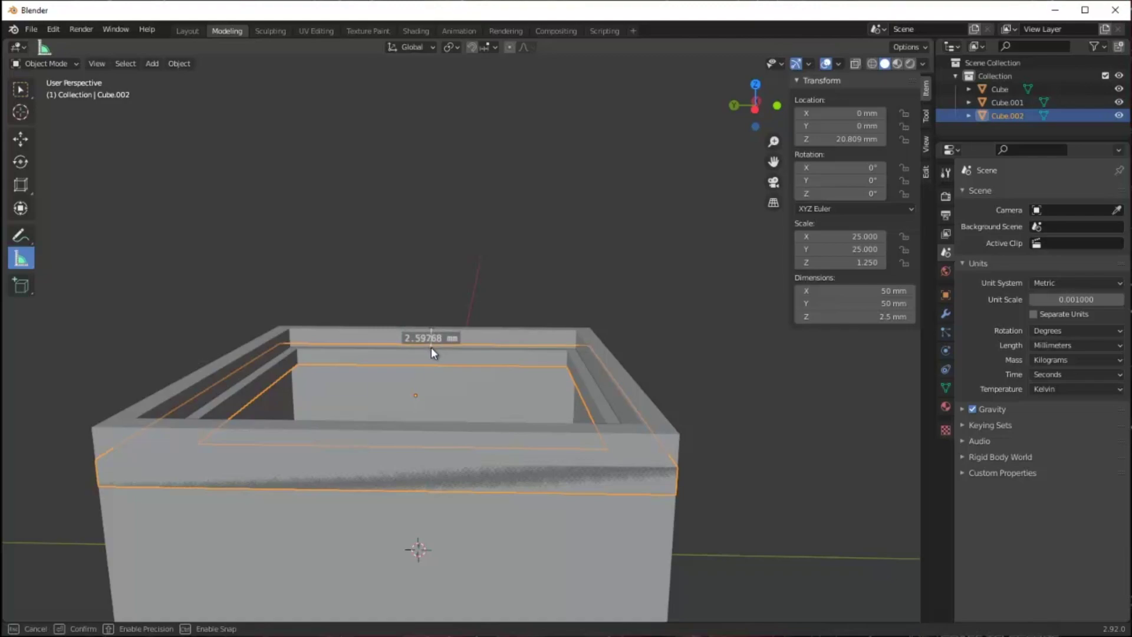
pyautogui.moveTo(431, 348); pyautogui.dragTo(432, 348)
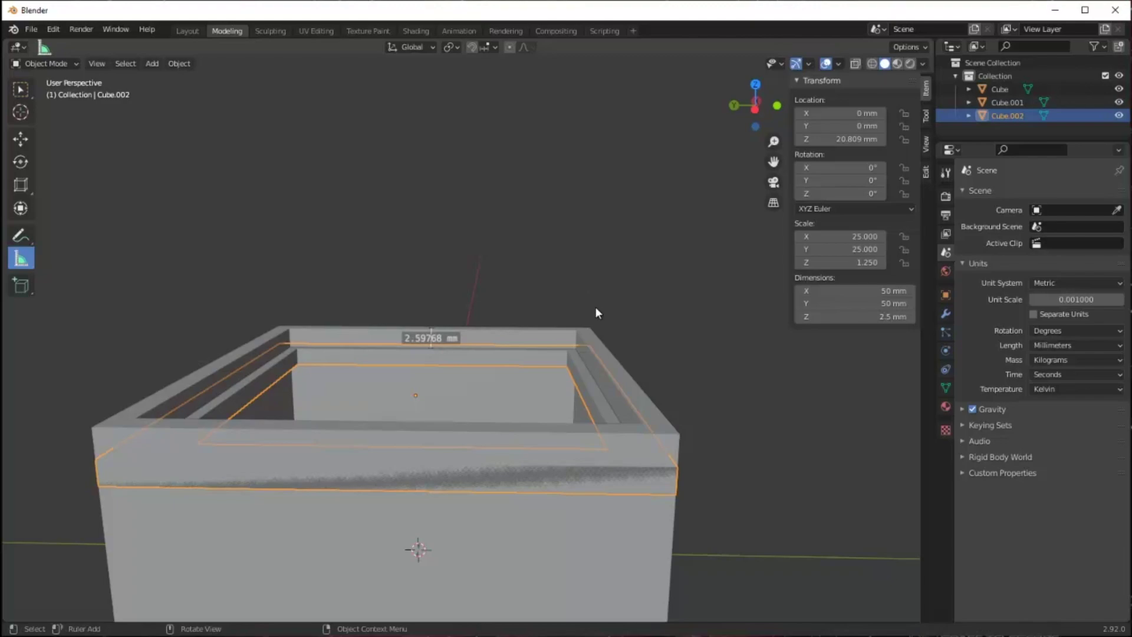
pyautogui.hotkey('alt', 'a')
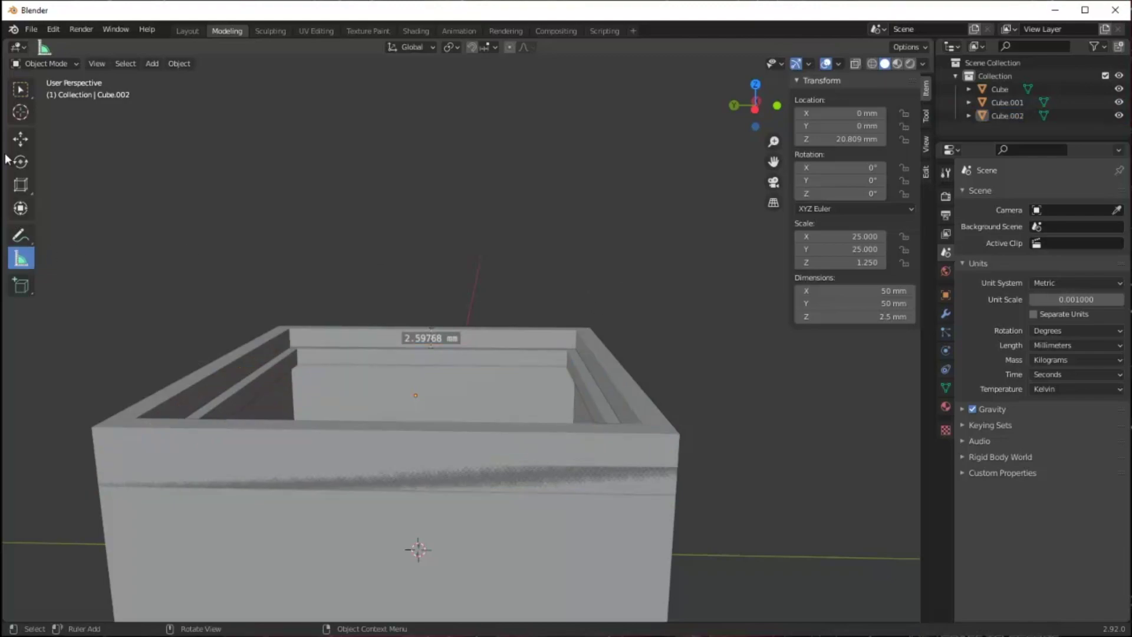
pyautogui.click(20, 89)
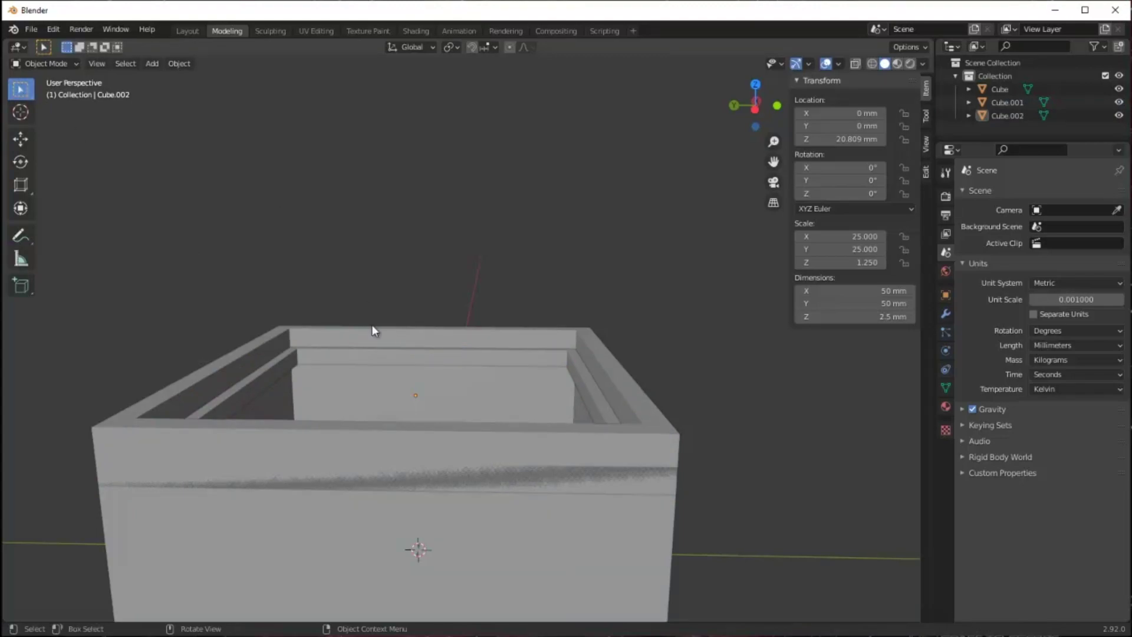
# Step: Union the outer box and the ledge ring into one 50 × 50 × 50 mm object
pyautogui.click(372, 349)
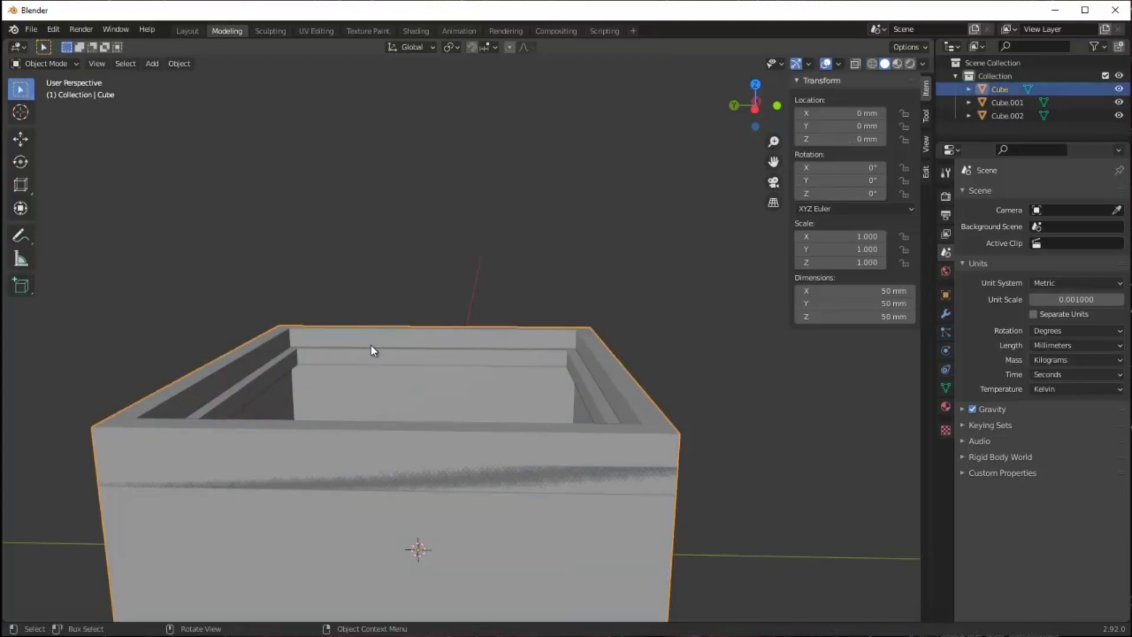
pyautogui.press('shift')
pyautogui.keyDown('shift'); pyautogui.click(371, 361); pyautogui.keyUp('shift')
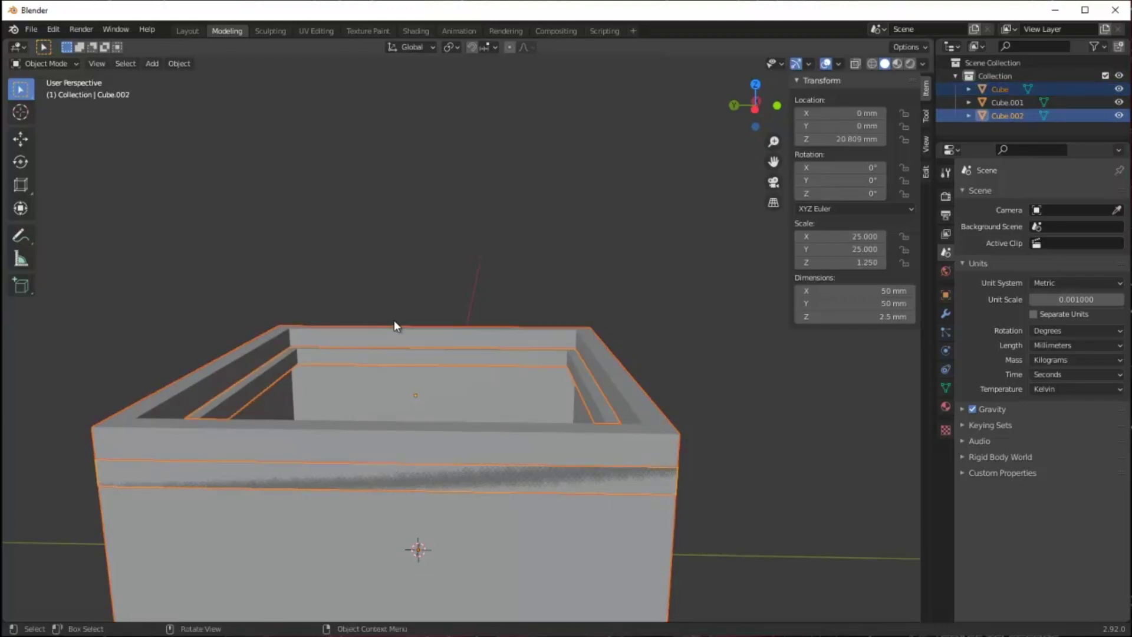
pyautogui.hotkey('ctrl', 'shift', 'b')
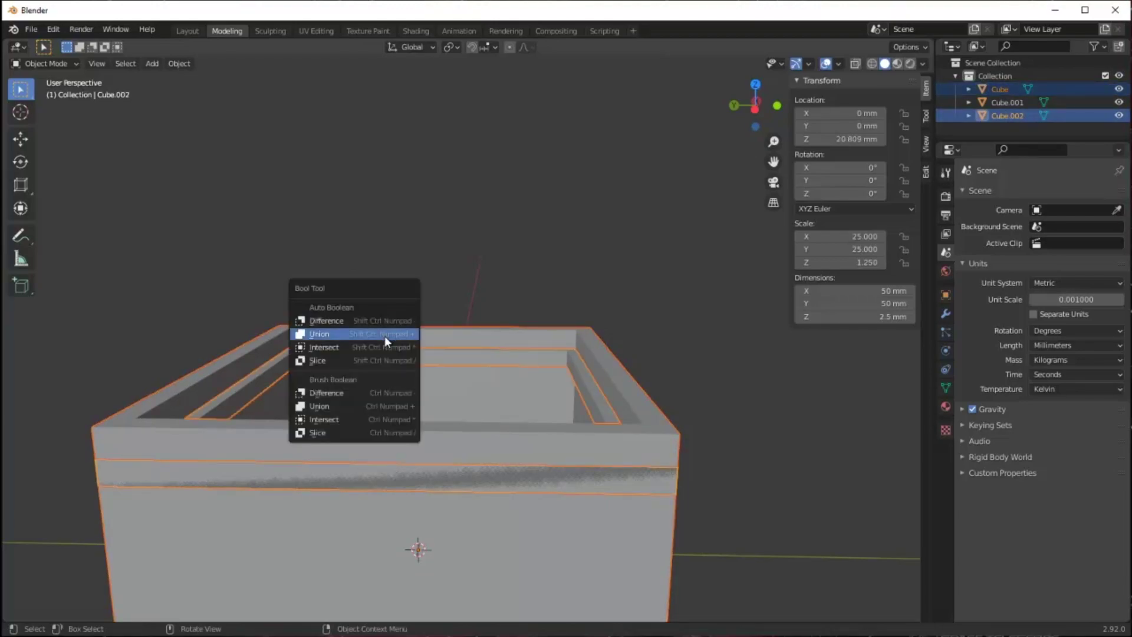
pyautogui.click(384, 335)
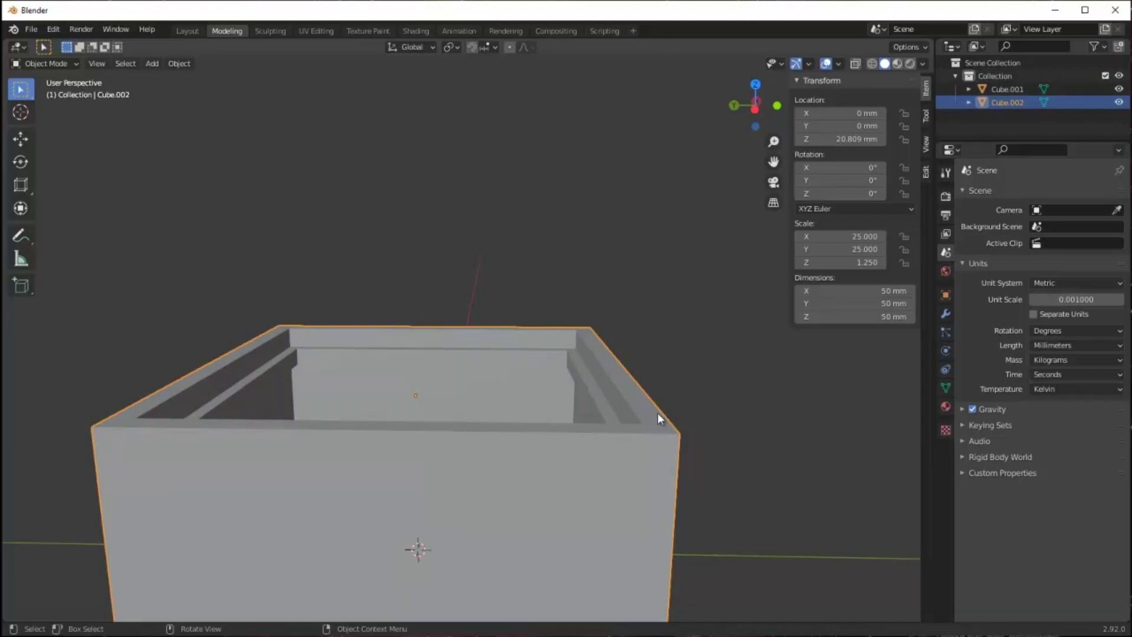
pyautogui.scroll(-5, 699, 390)
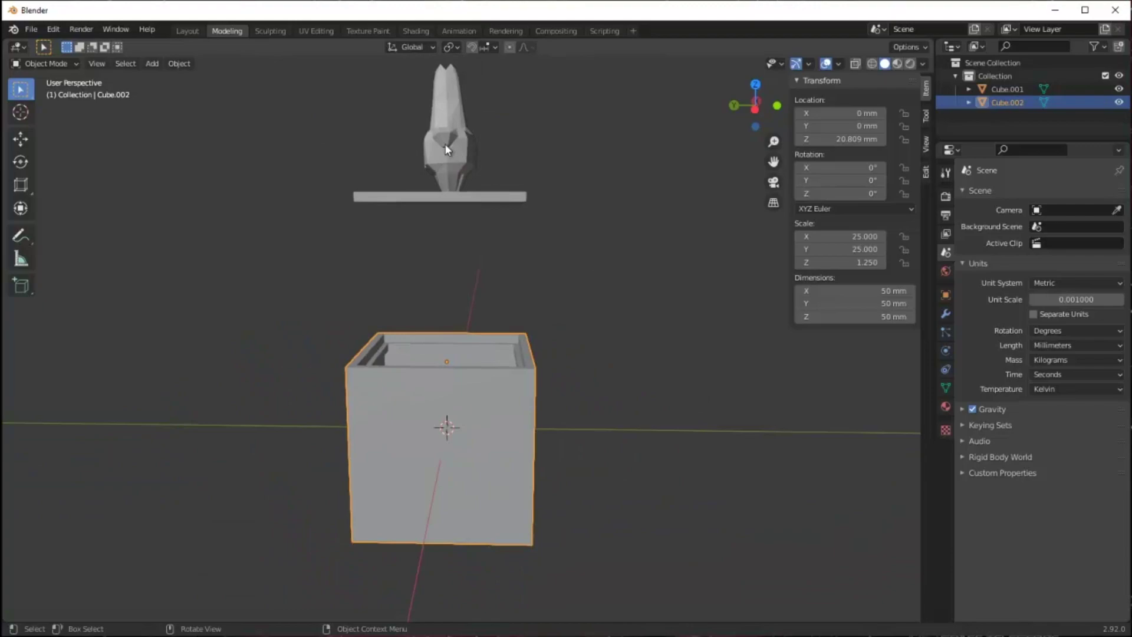
# Step: Lower the llama lid along Z so it sits on top of the box
pyautogui.click(446, 150)
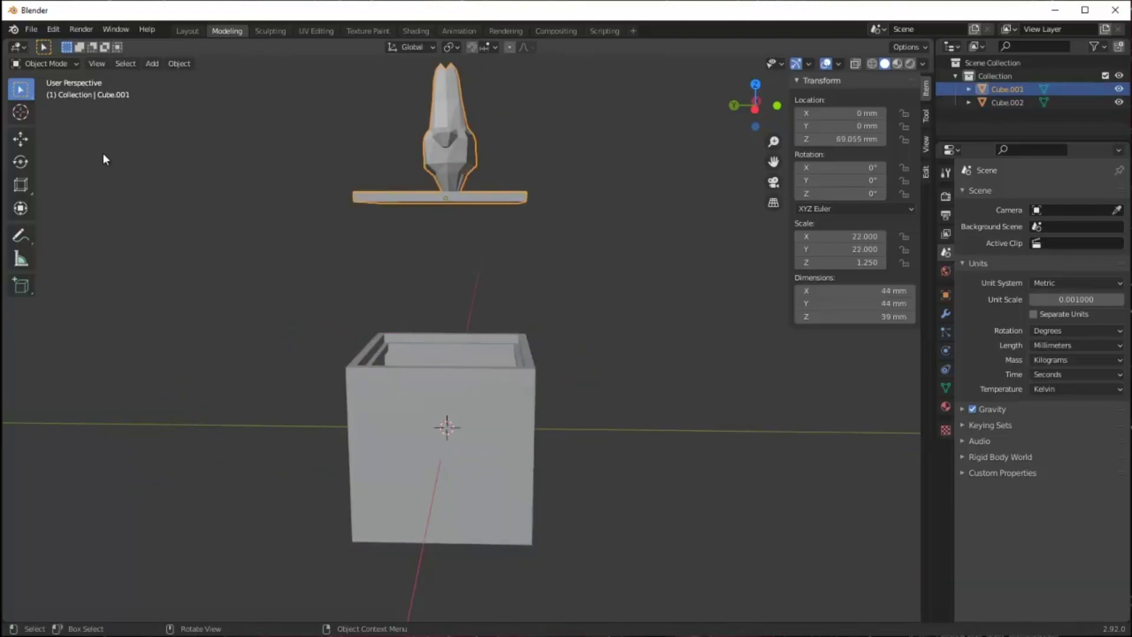
pyautogui.click(20, 139)
pyautogui.moveTo(444, 137); pyautogui.dragTo(440, 296)
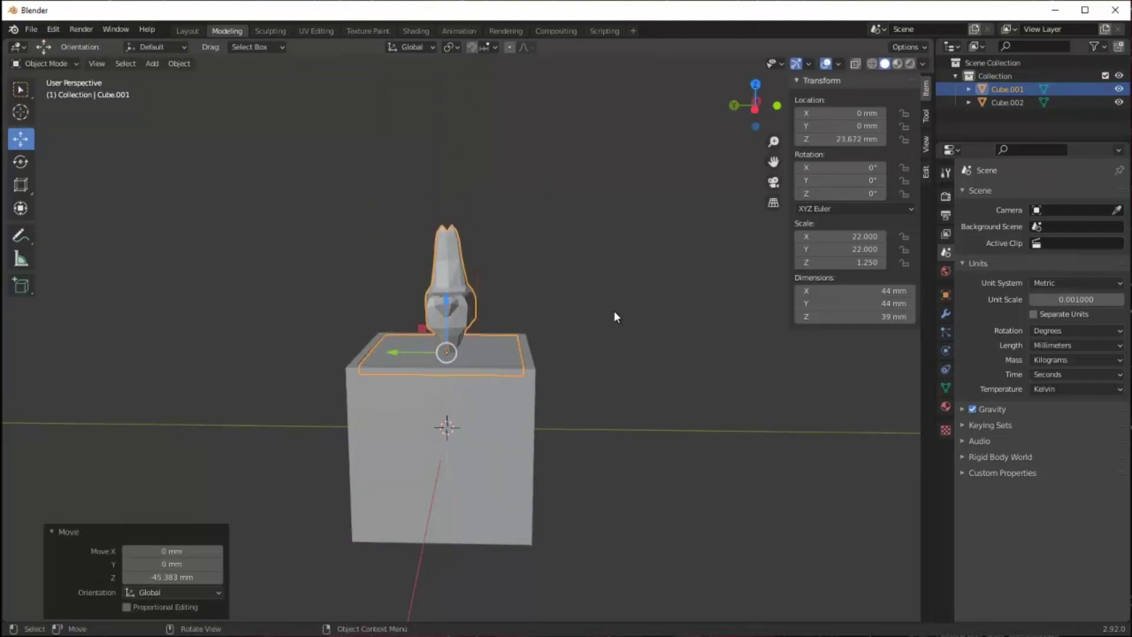
pyautogui.moveTo(629, 308); pyautogui.dragTo(472, 308, button='middle')
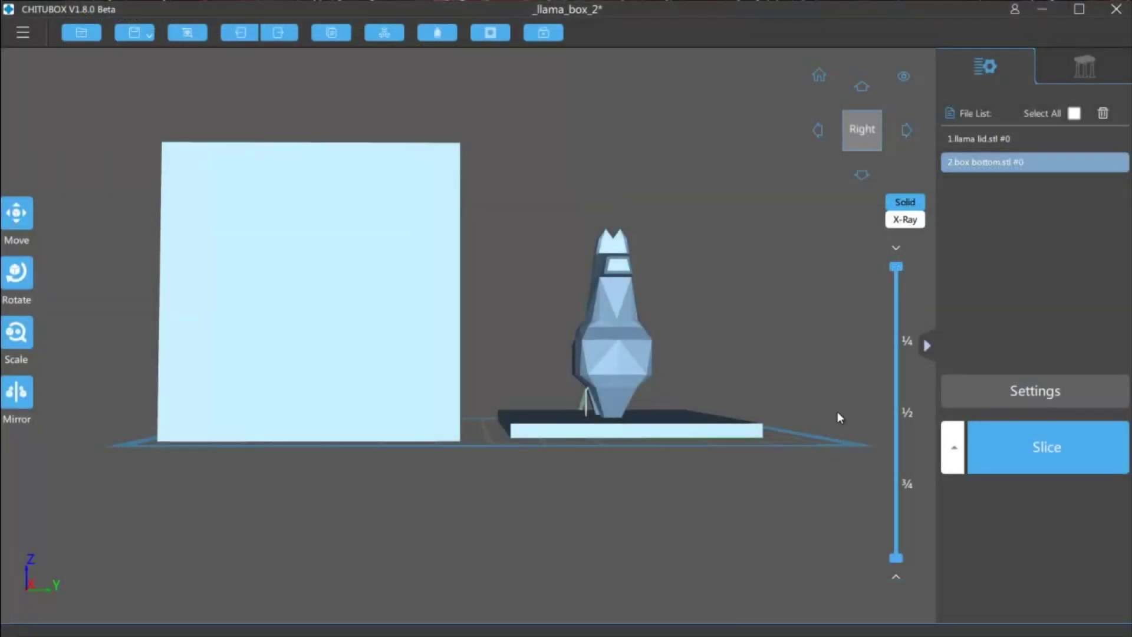
# Step: Orbit the ChituBox view to inspect the box bottom and llama lid on the build plate
pyautogui.moveTo(836, 412); pyautogui.dragTo(702, 421, button='right')
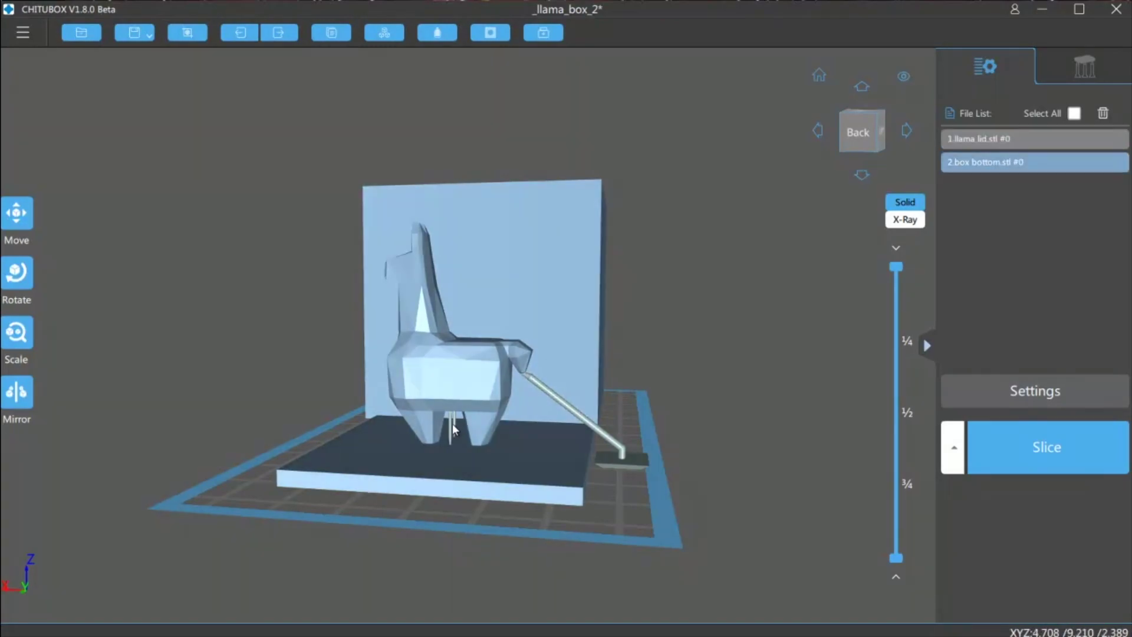
pyautogui.moveTo(702, 470); pyautogui.dragTo(837, 504)
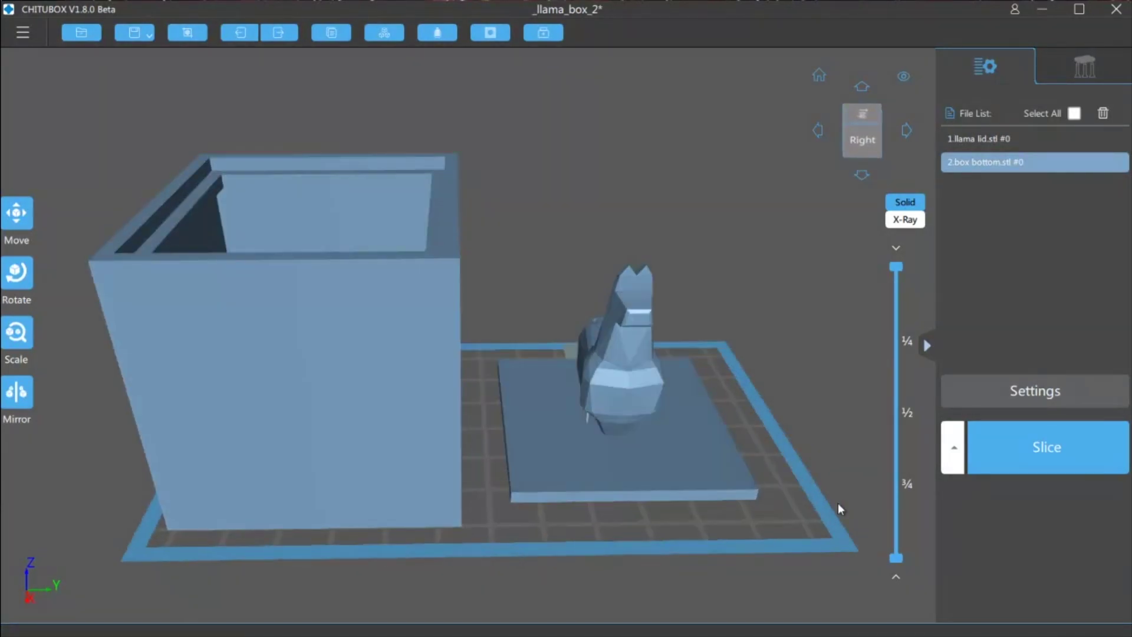
pyautogui.moveTo(837, 503); pyautogui.dragTo(838, 467)
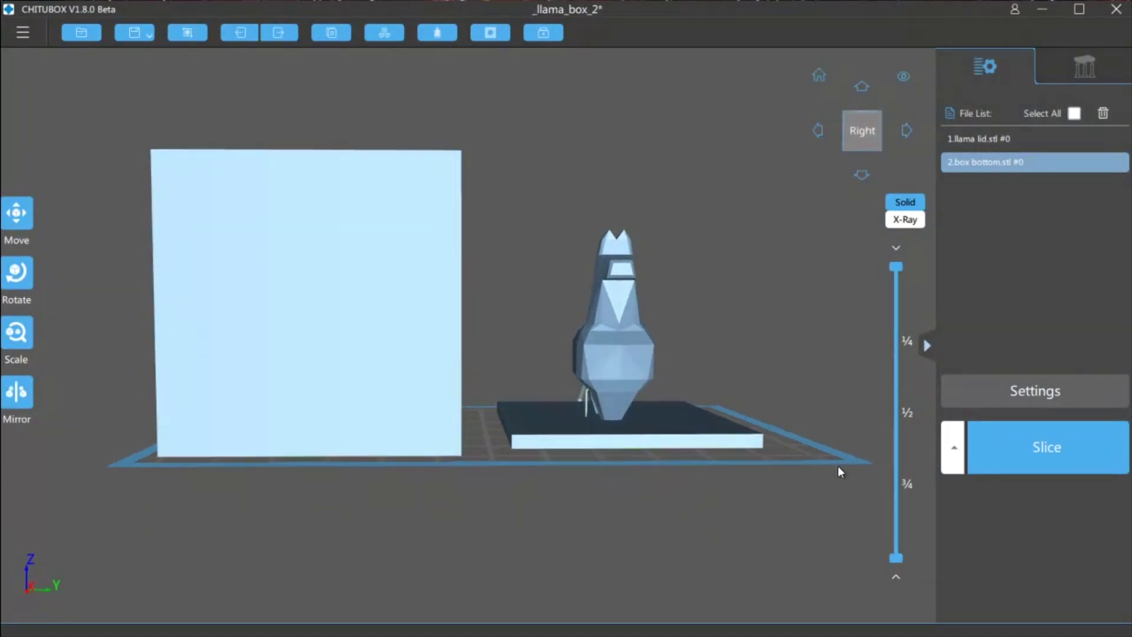